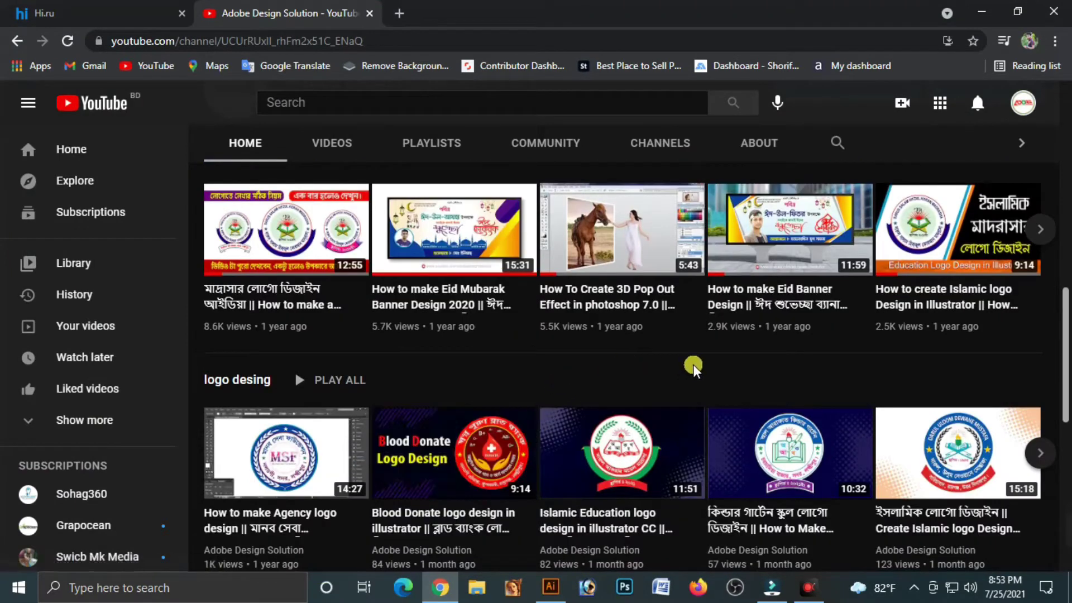
Browse the Adobe Design Solution channel's home page and open its list of videos
scroll(705, 366, "down", 8)
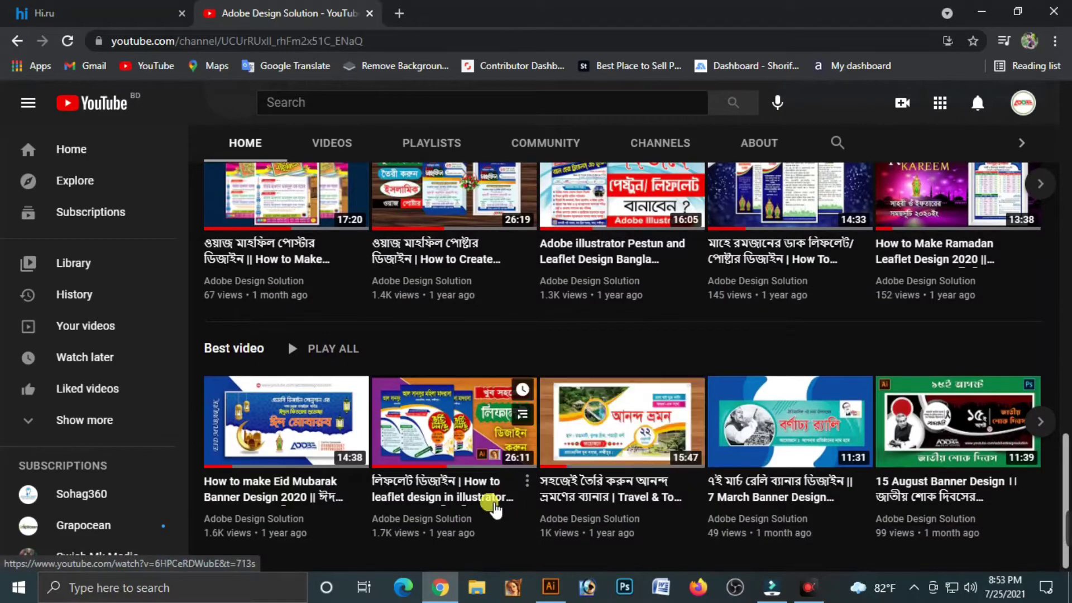
scroll(468, 534, "up", 18)
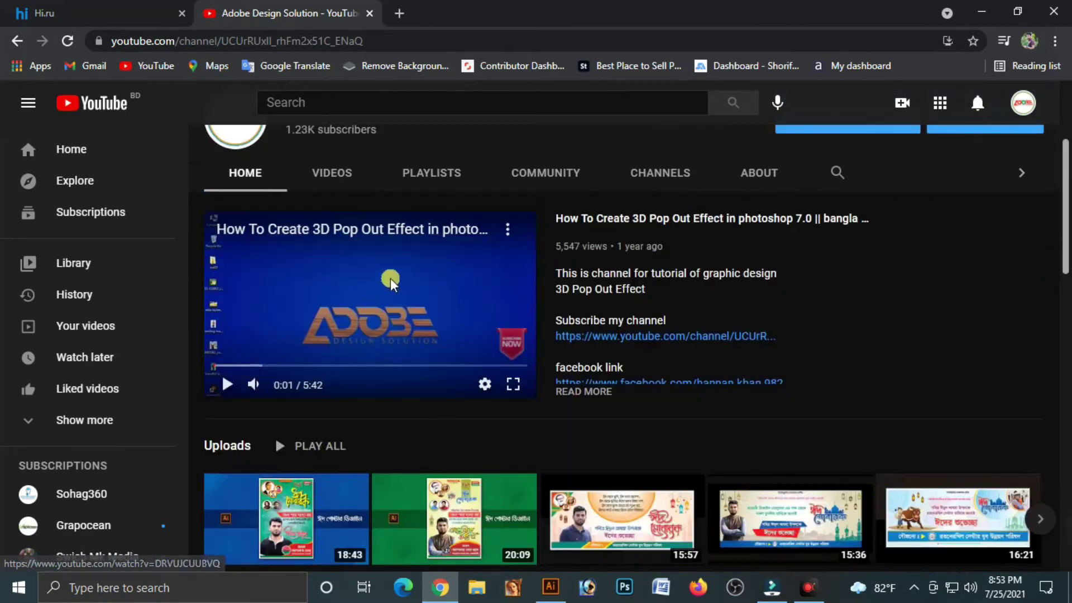
left_click(321, 172)
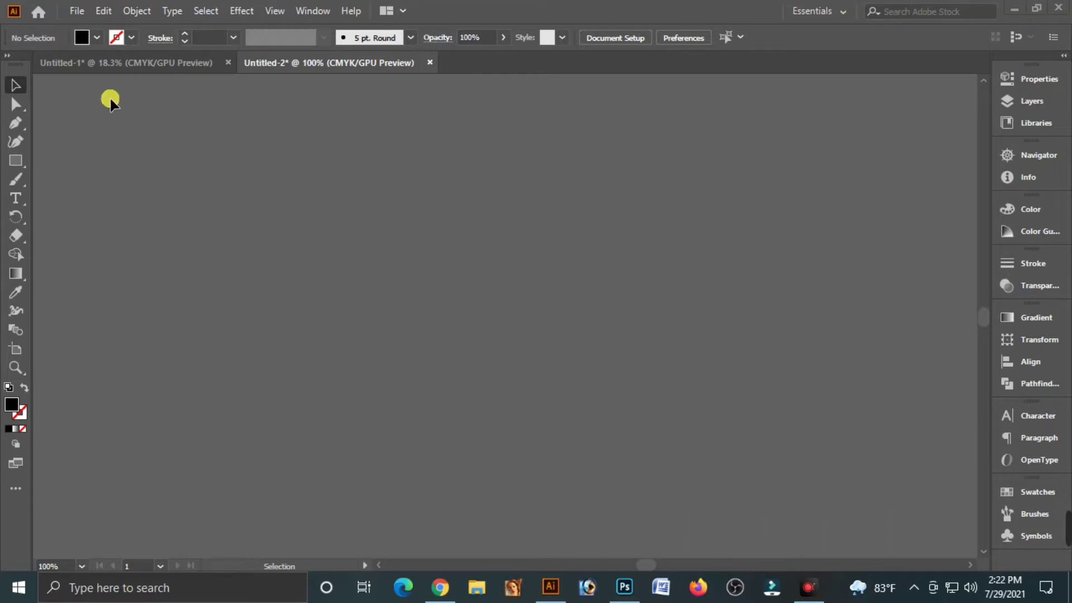
Create a new landscape document of 500 x 300 px with one artboard
left_click(79, 11)
left_click(89, 29)
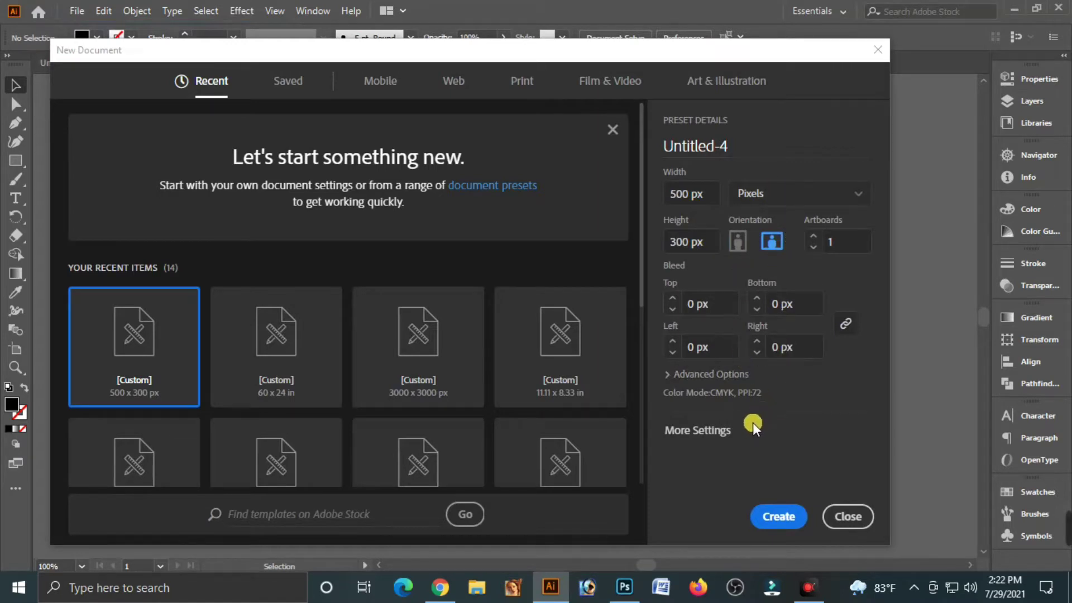
left_click(791, 521)
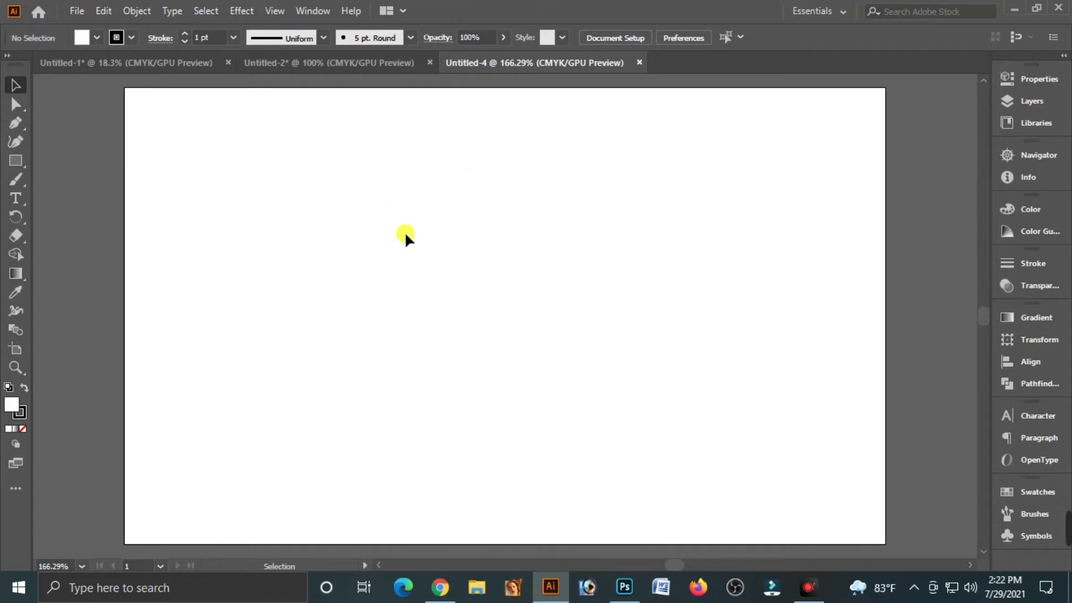
Hide the artboards and show the rulers with inches as their unit
left_click(282, 13)
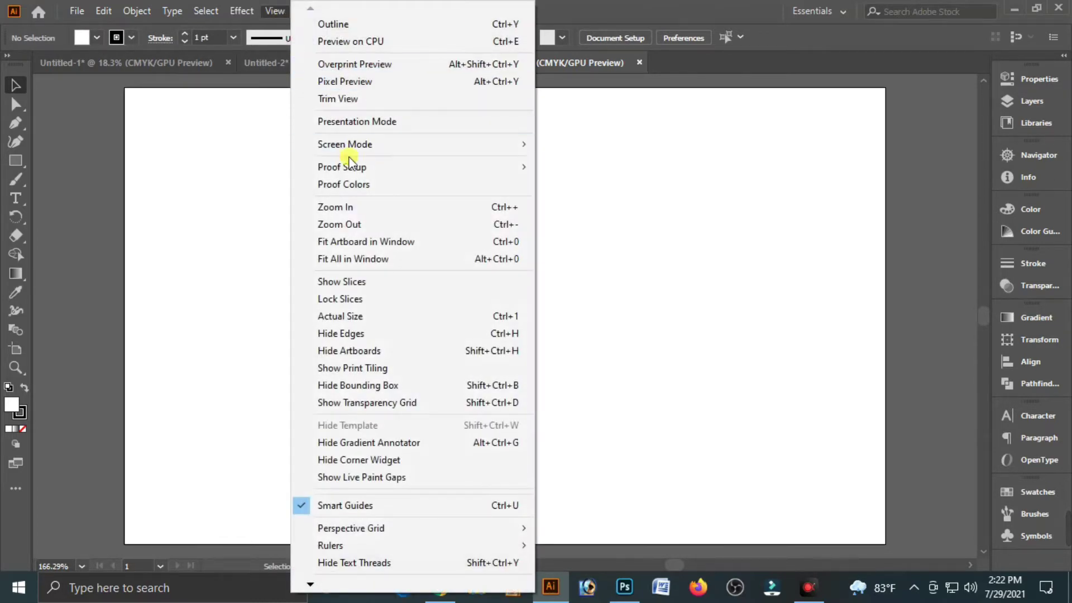
mouse_move(357, 174)
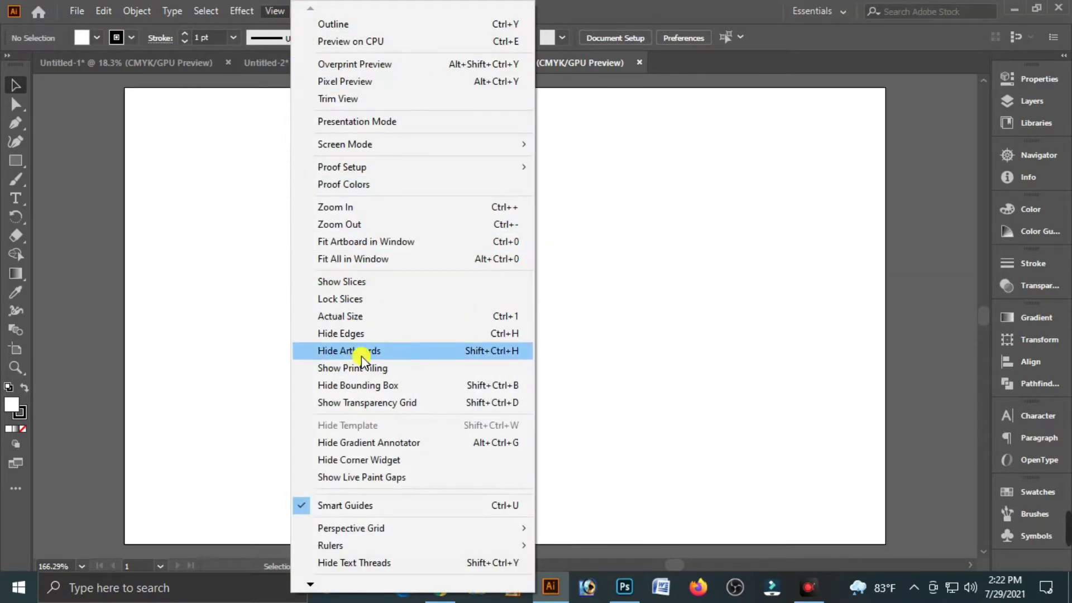
left_click(484, 352)
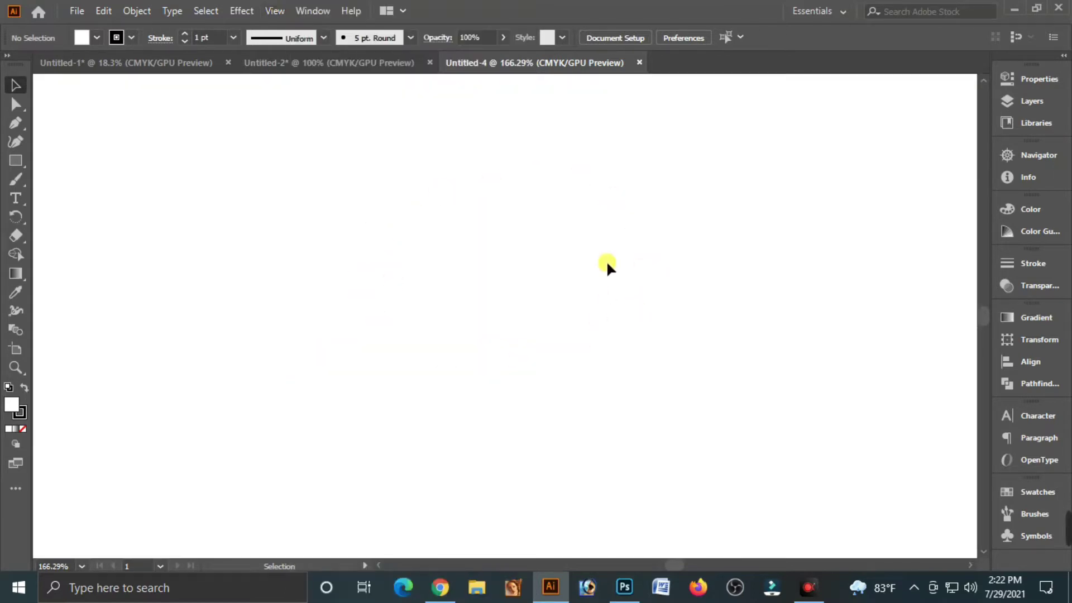
key("ctrl+r")
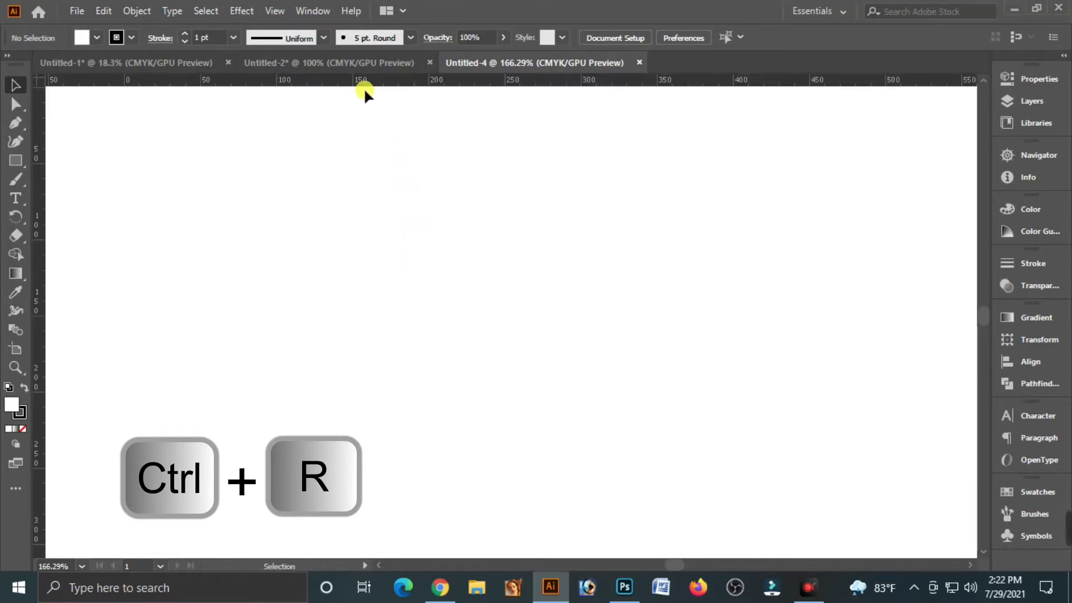
right_click(364, 79)
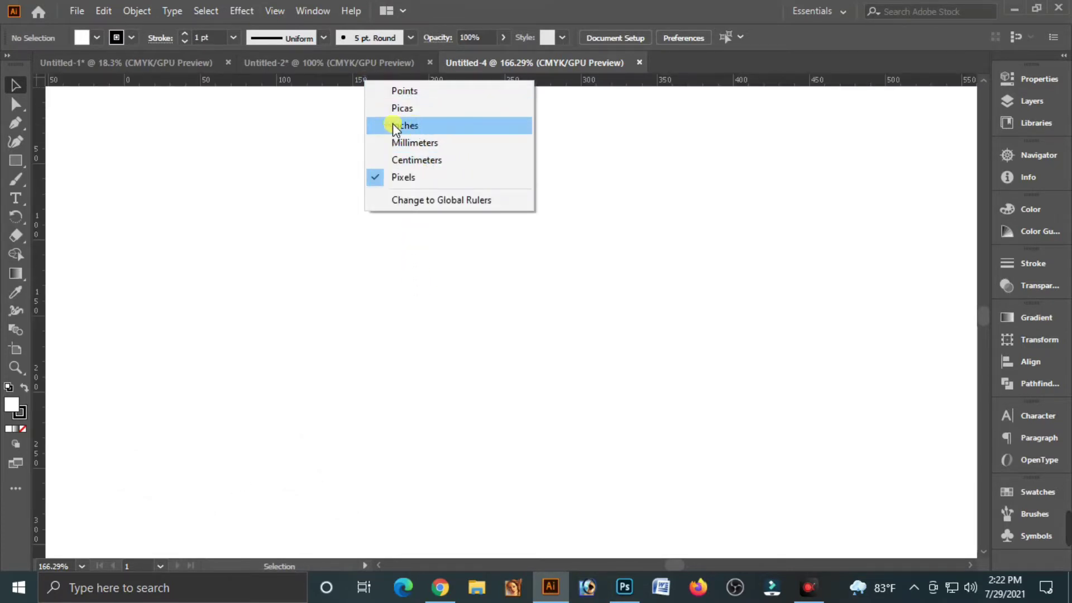
left_click(411, 126)
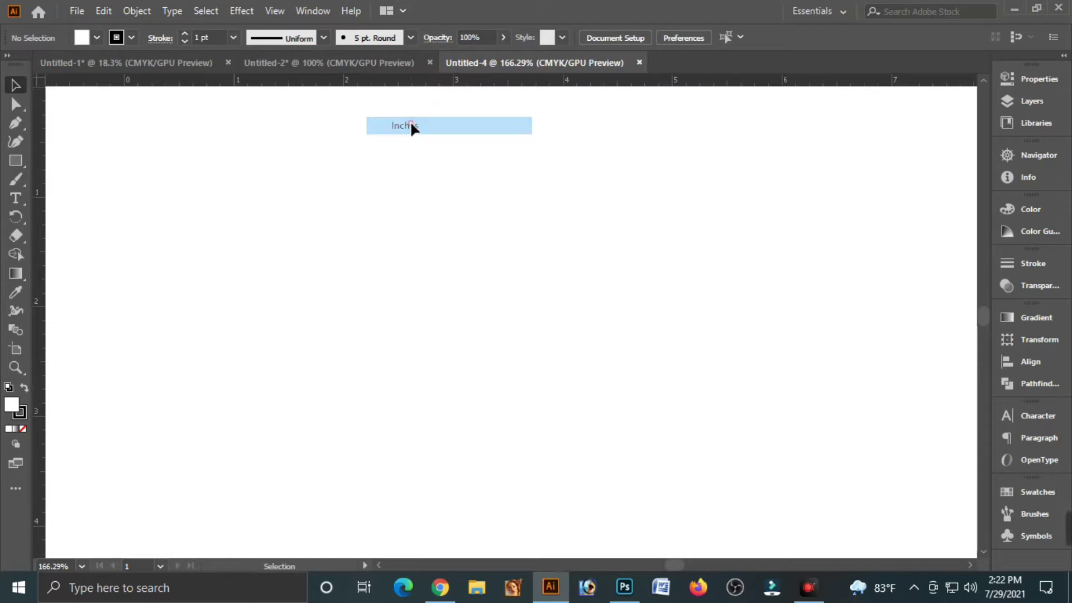
Create a rectangle 24 in wide and 36 in high
key("ctrl+minus")
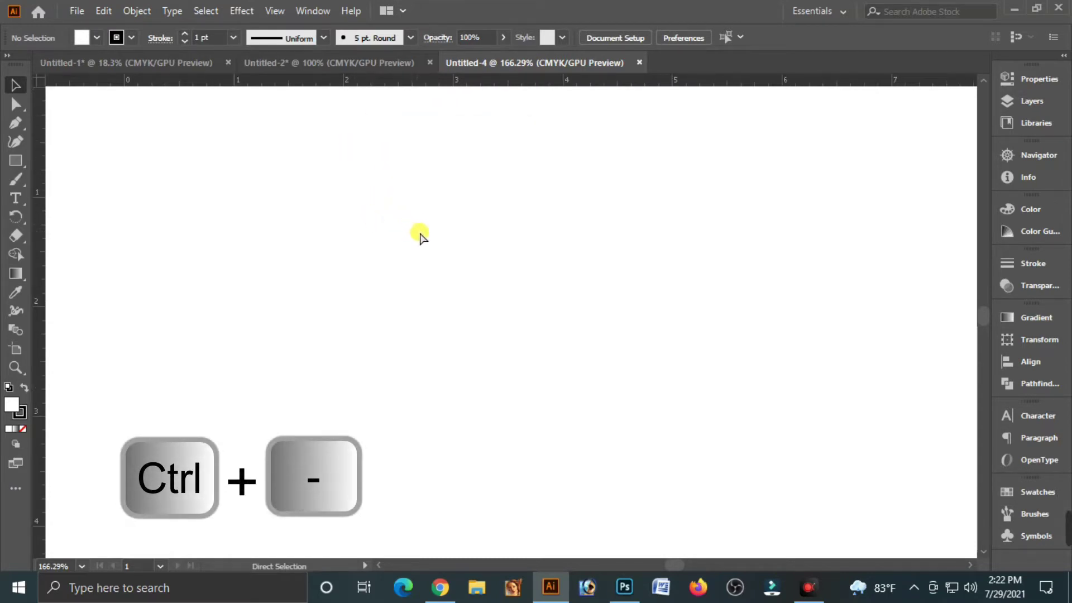
key("ctrl+minus")
key("ctrl+minus")
key("ctrl+minus")
key("ctrl+minus")
key("ctrl+minus")
key("ctrl+minus")
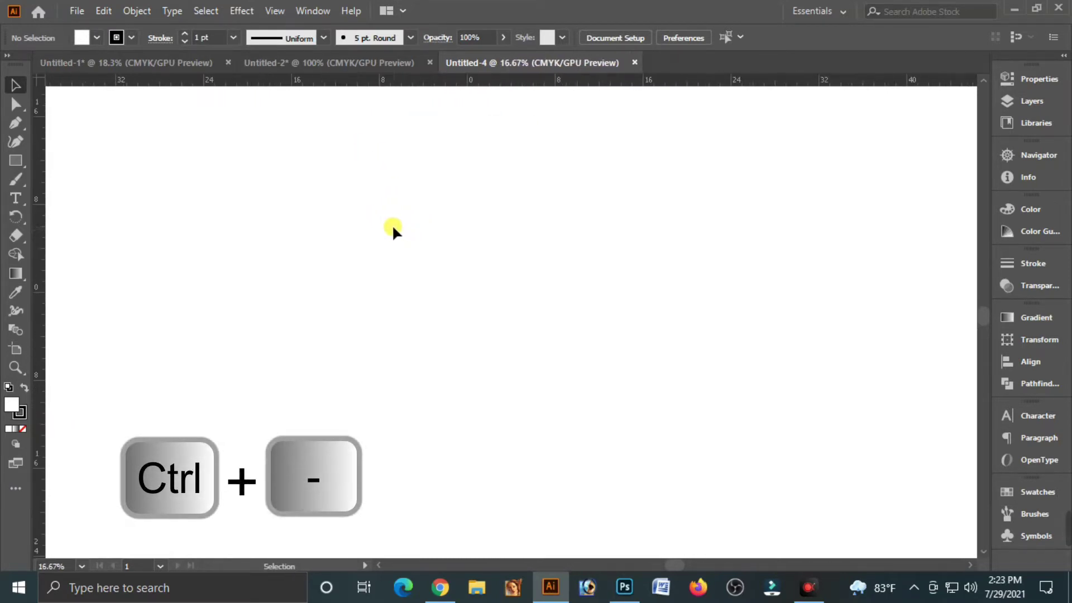
left_click(17, 161)
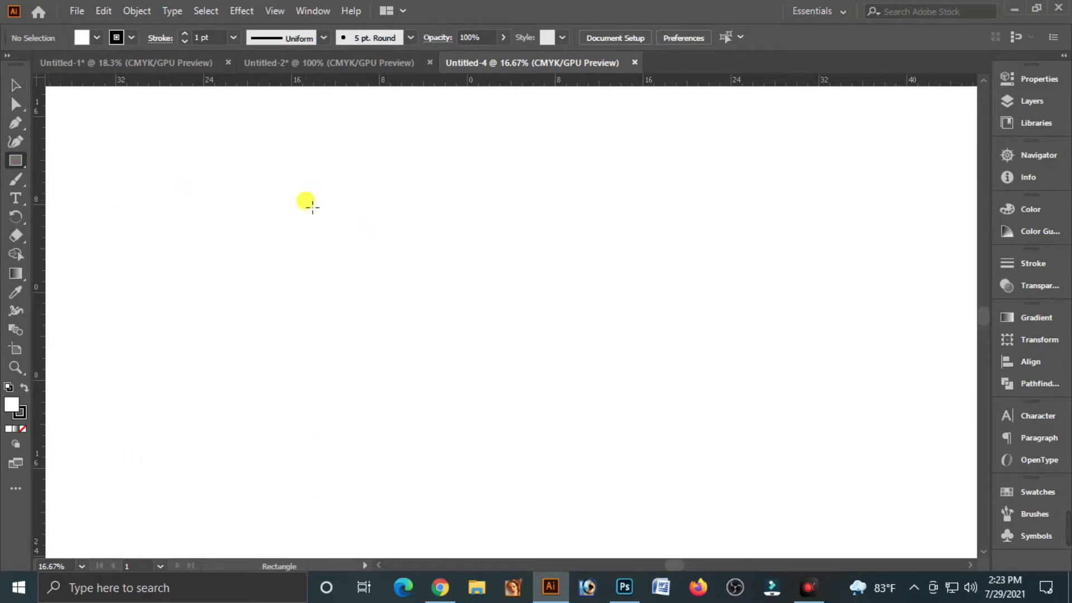
left_click(450, 237)
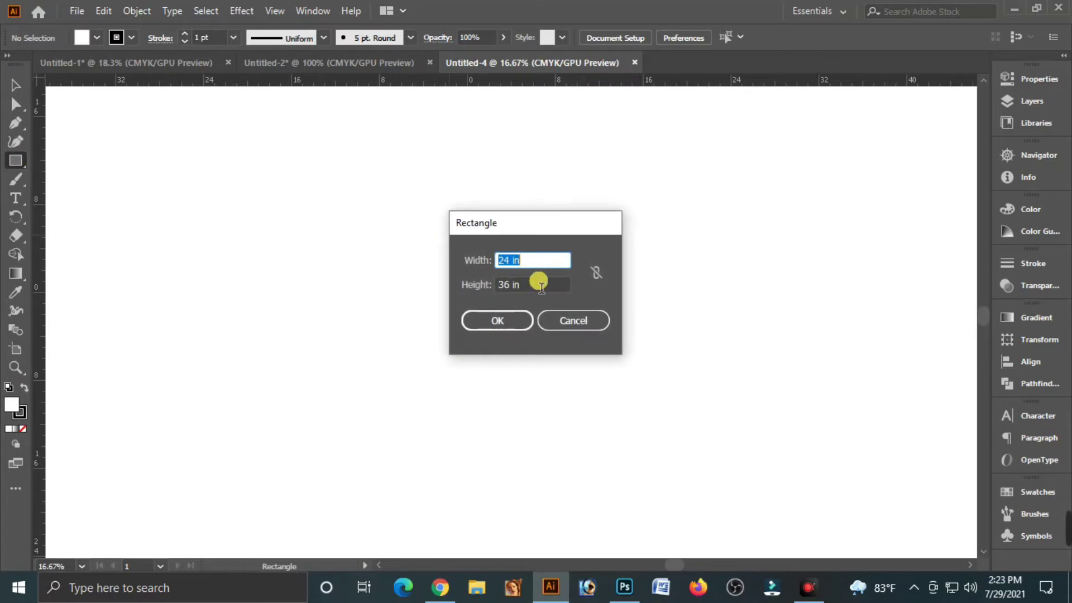
key("Tab")
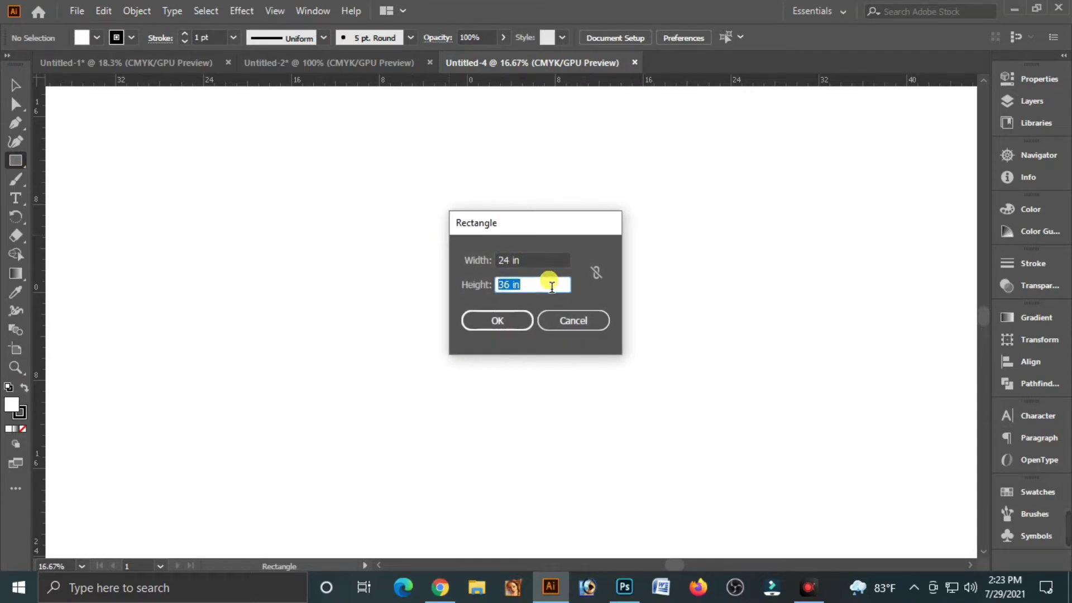
type("2636")
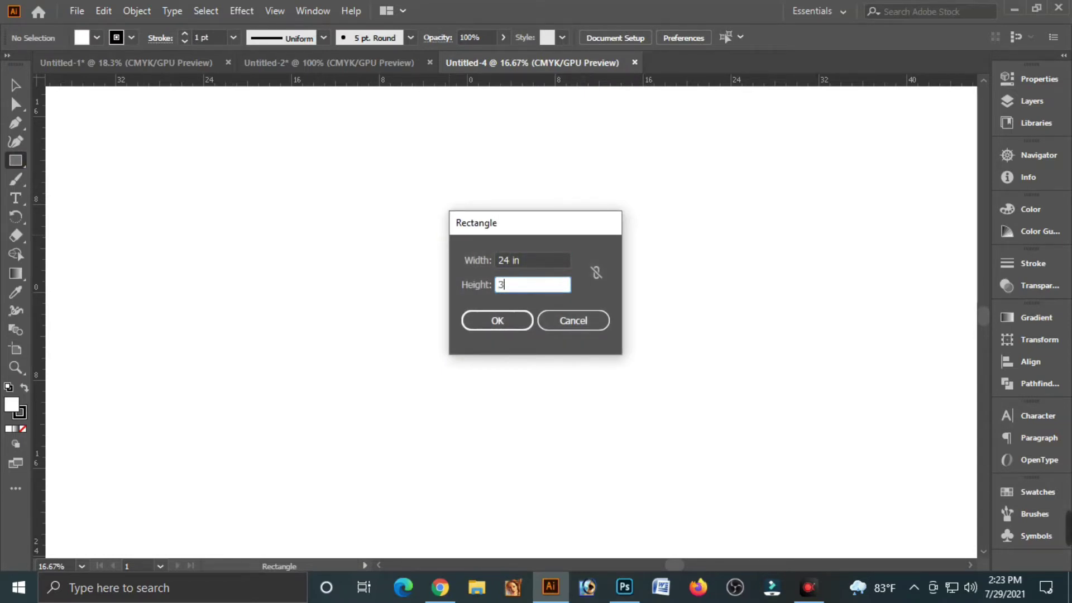
key("Tab")
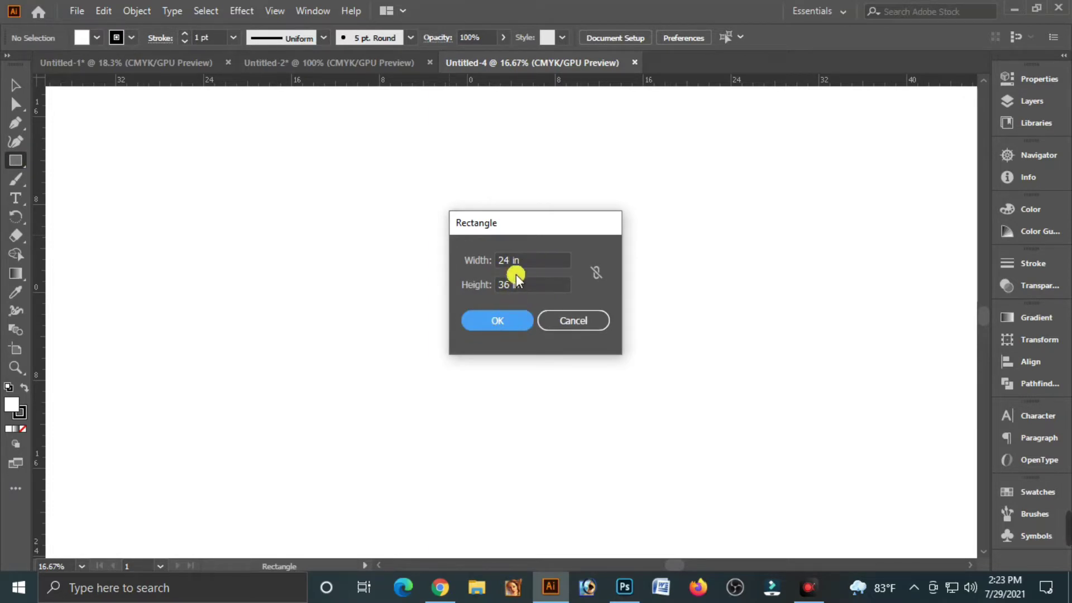
left_click(497, 323)
Move the rectangle up to the middle of the visible canvas and deselect it
left_click(16, 86)
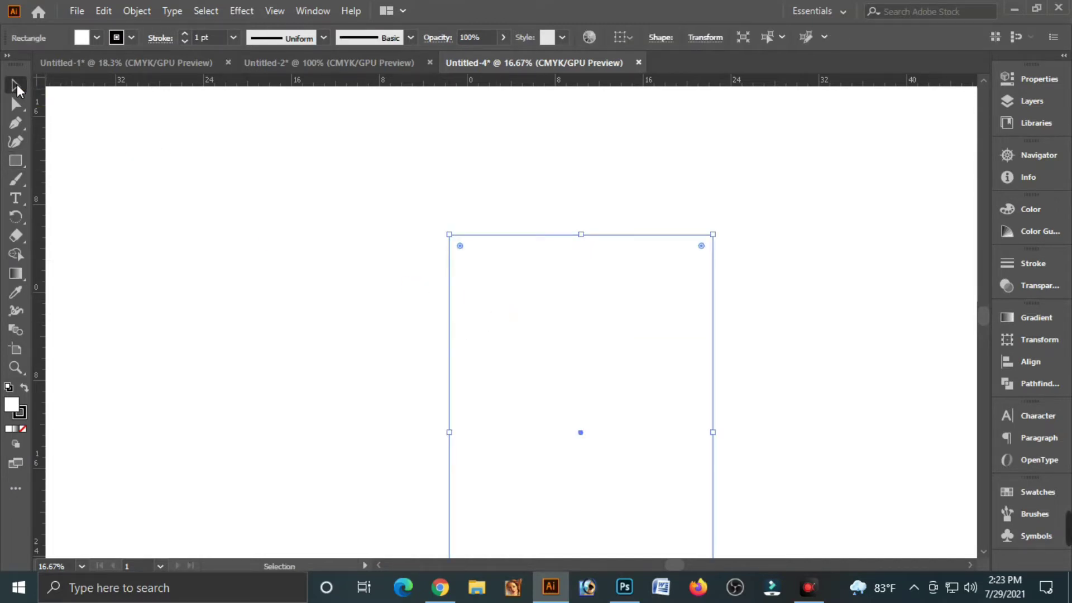
left_click_drag(598, 391, 503, 278)
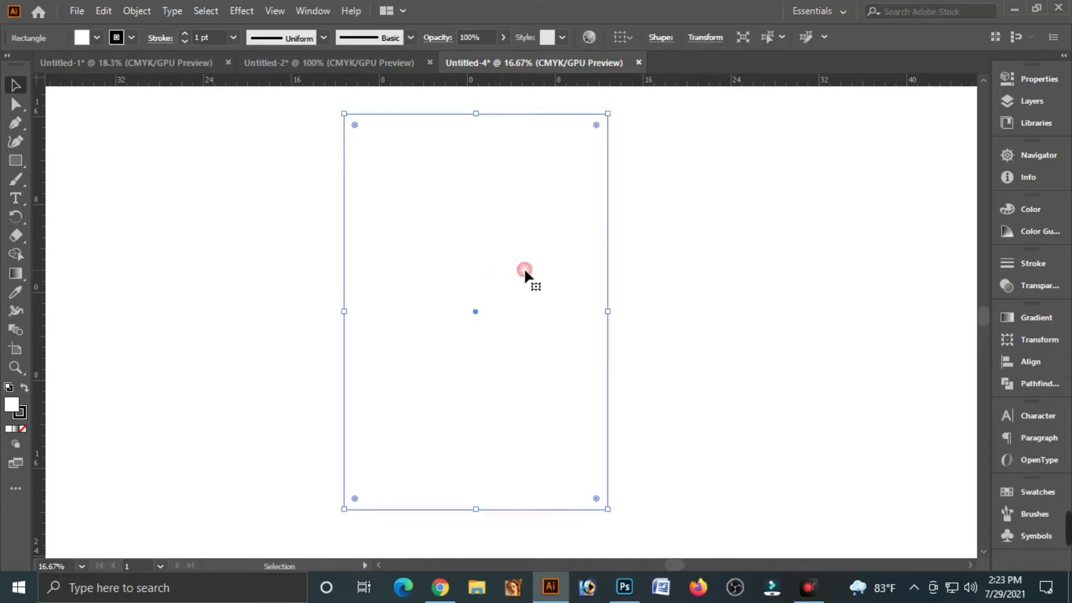
left_click(696, 241)
left_click(256, 209)
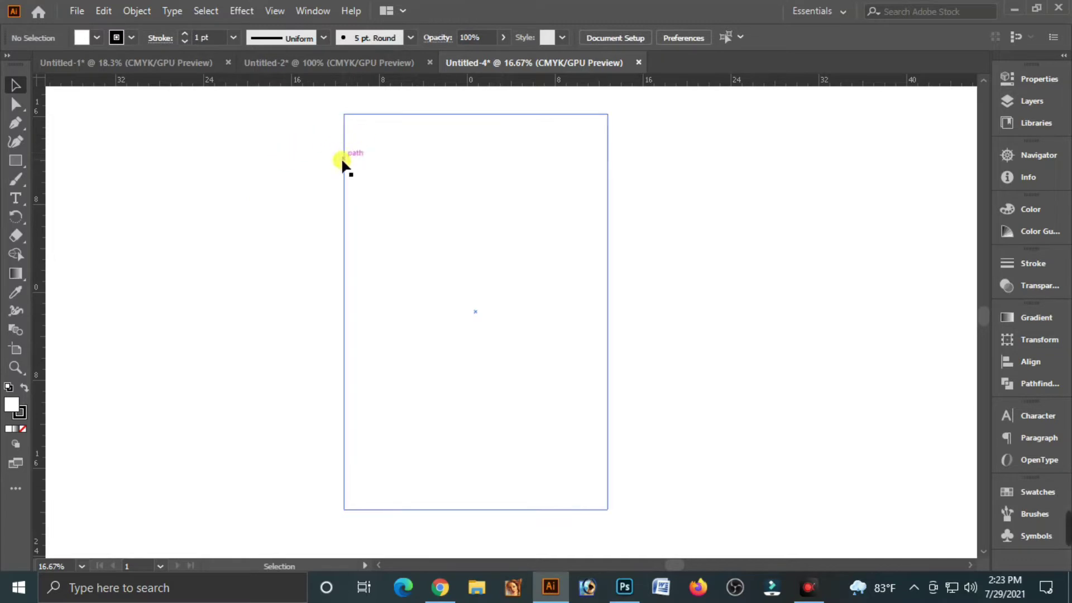
Remove the rectangle's stroke and make its fill the active colour attribute
left_click(397, 213)
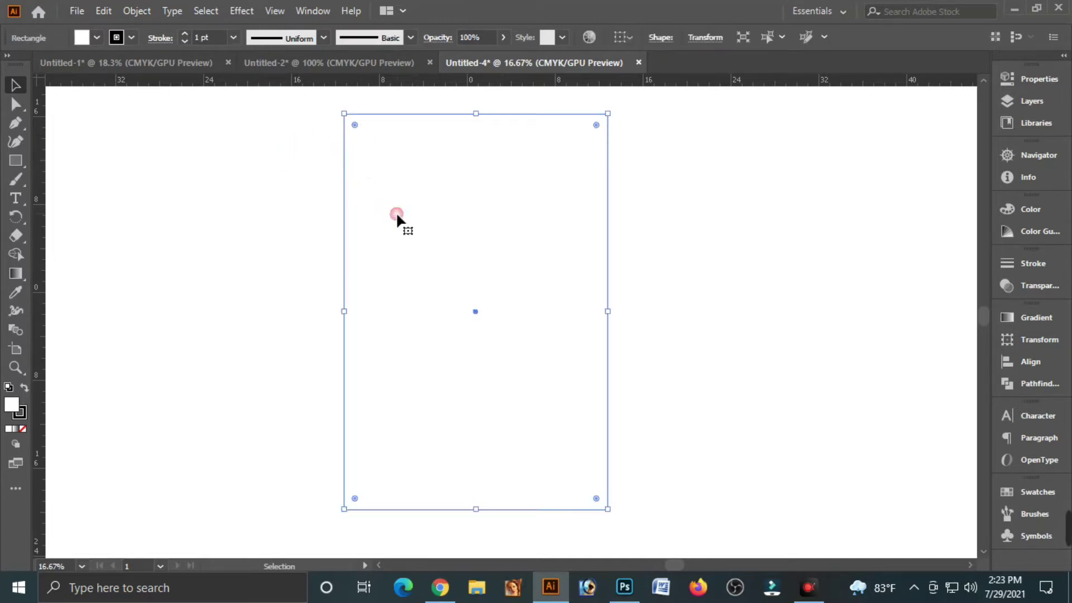
left_click(23, 414)
left_click(23, 429)
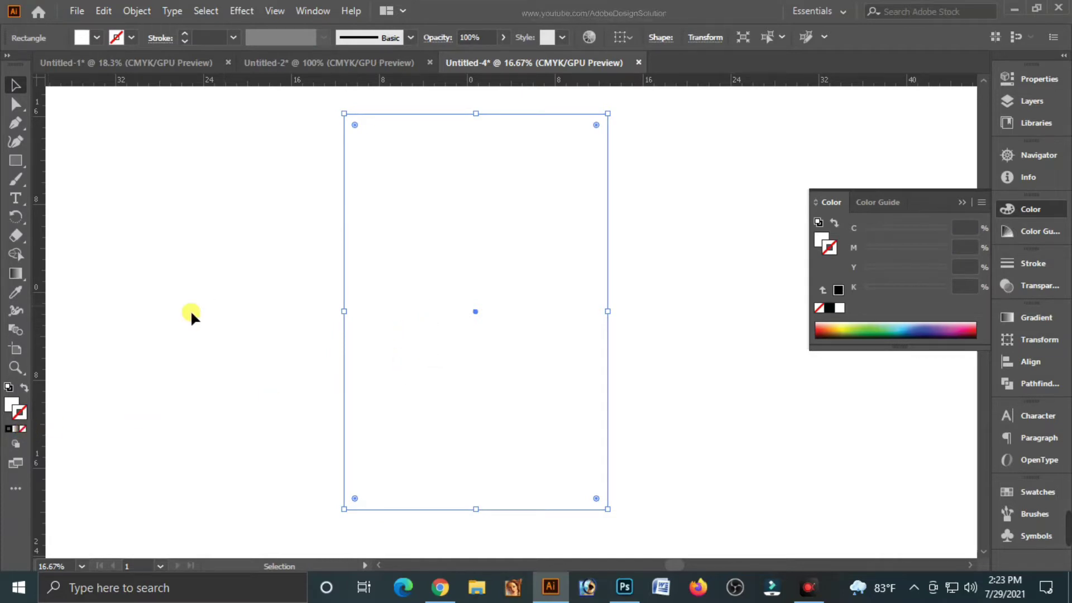
left_click(13, 407)
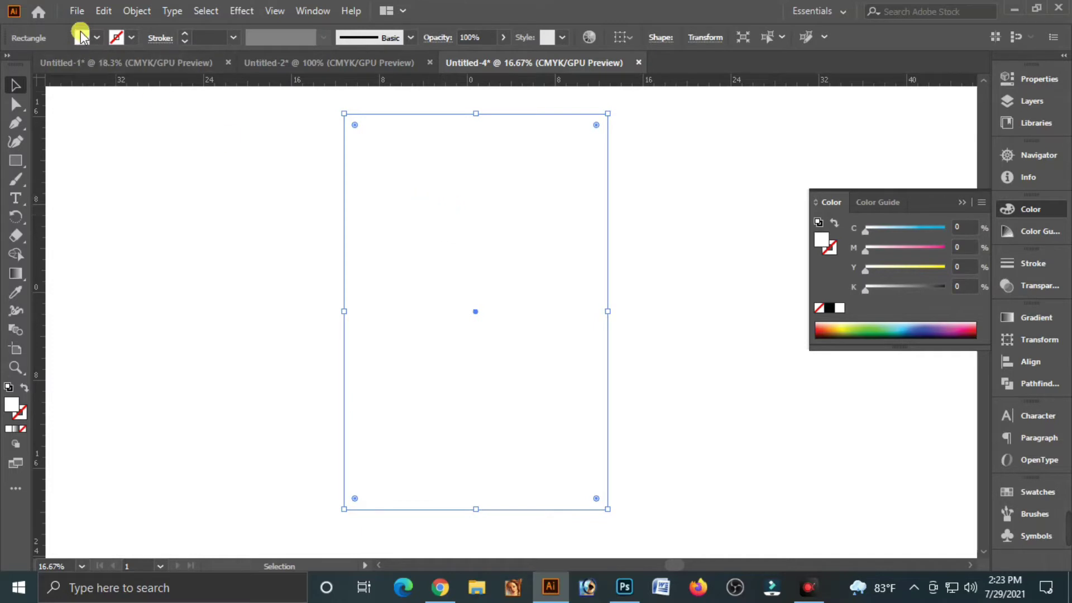
Paste a copy of the rectangle in front, shrink it to a thin strip along the bottom edge, and fill it with 100% black
left_click(103, 11)
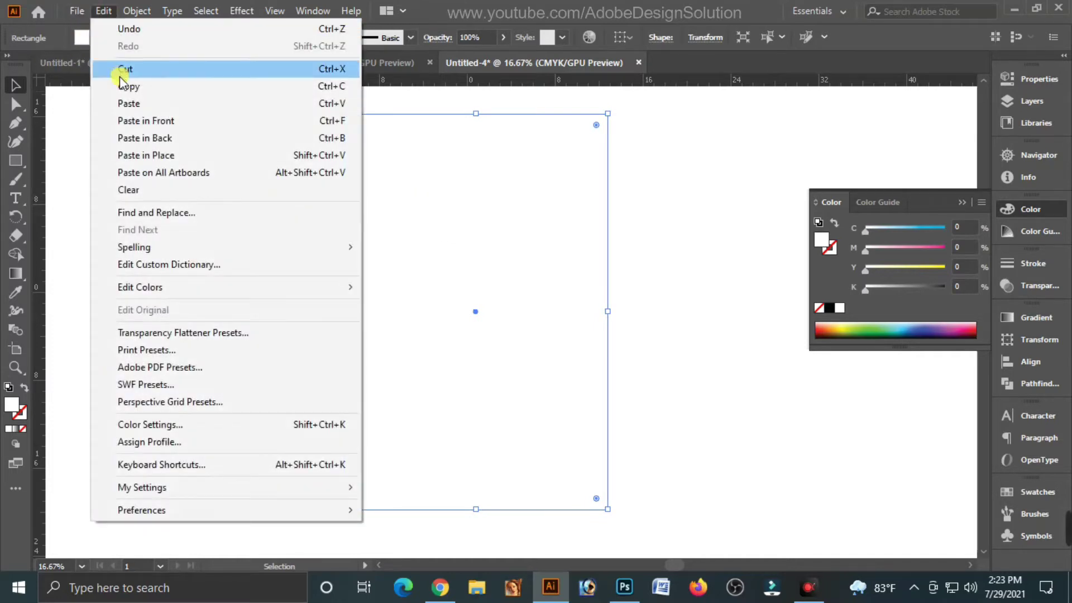
left_click(123, 86)
left_click(103, 10)
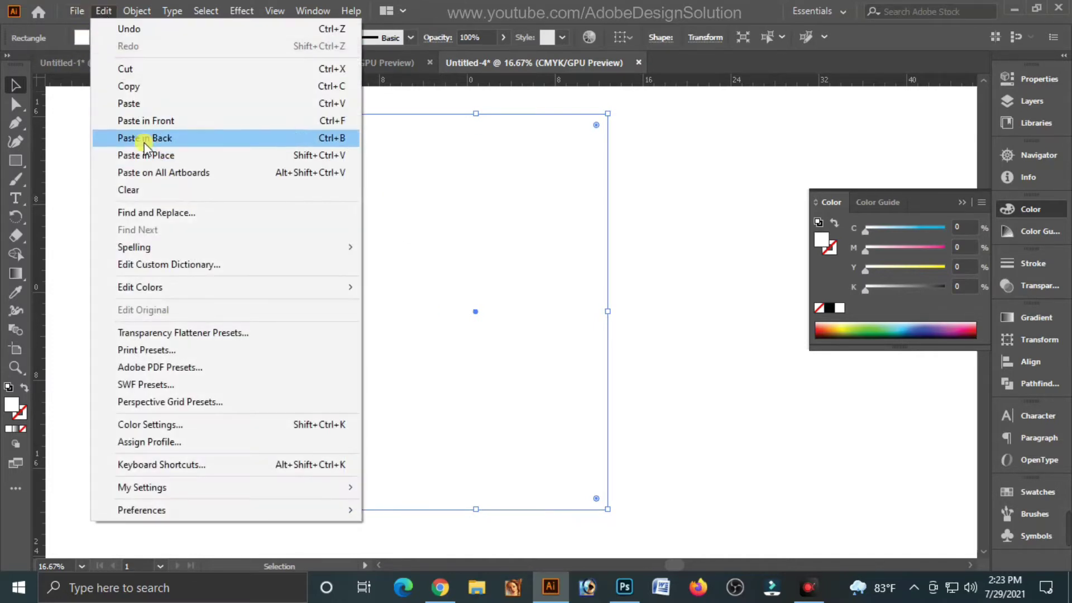
left_click(154, 122)
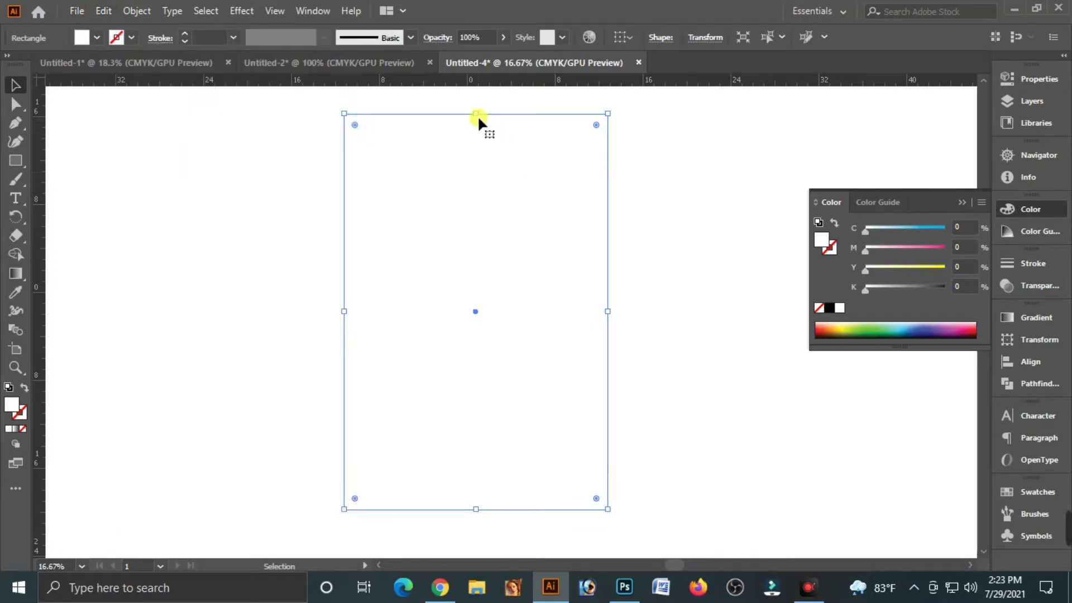
left_click_drag(484, 119, 452, 509)
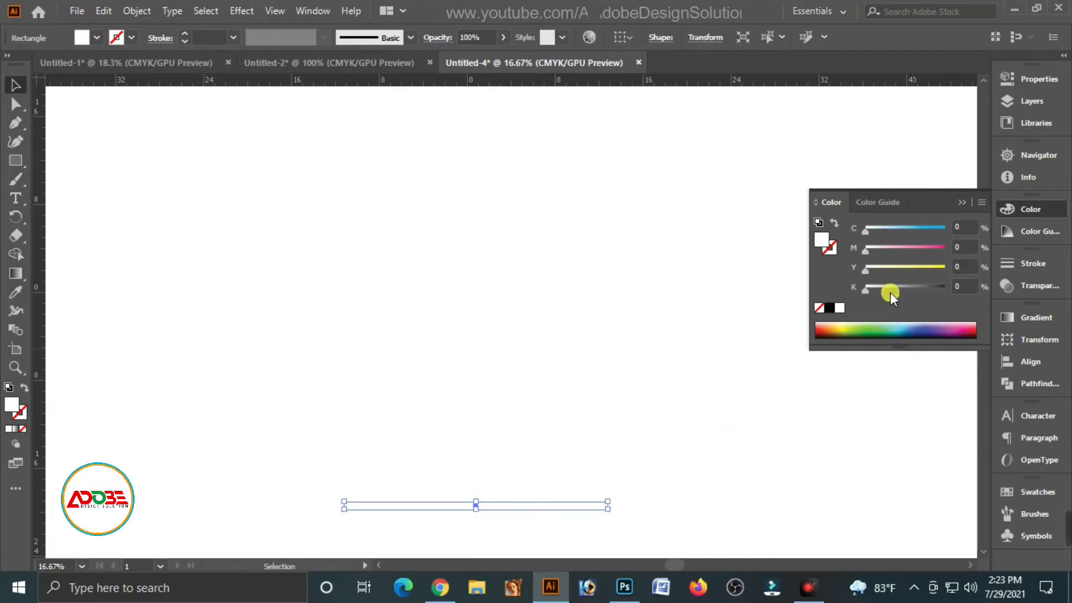
left_click_drag(890, 290, 945, 286)
Duplicate the black strip upward and align the copy with the top edge of the large rectangle
left_click_drag(511, 497, 491, 279)
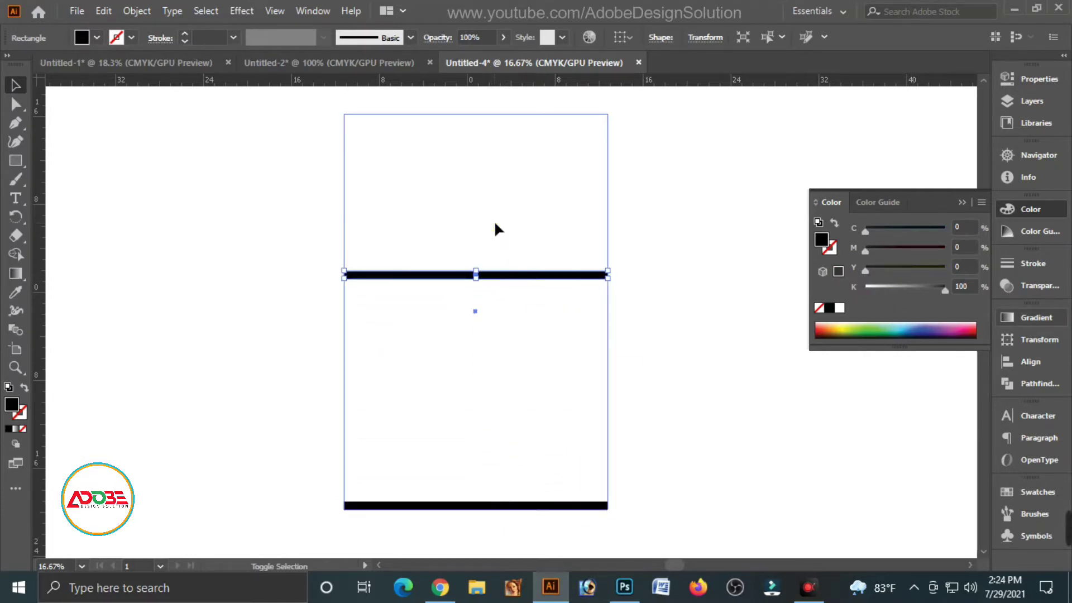
key("ctrl+a")
left_click(1017, 362)
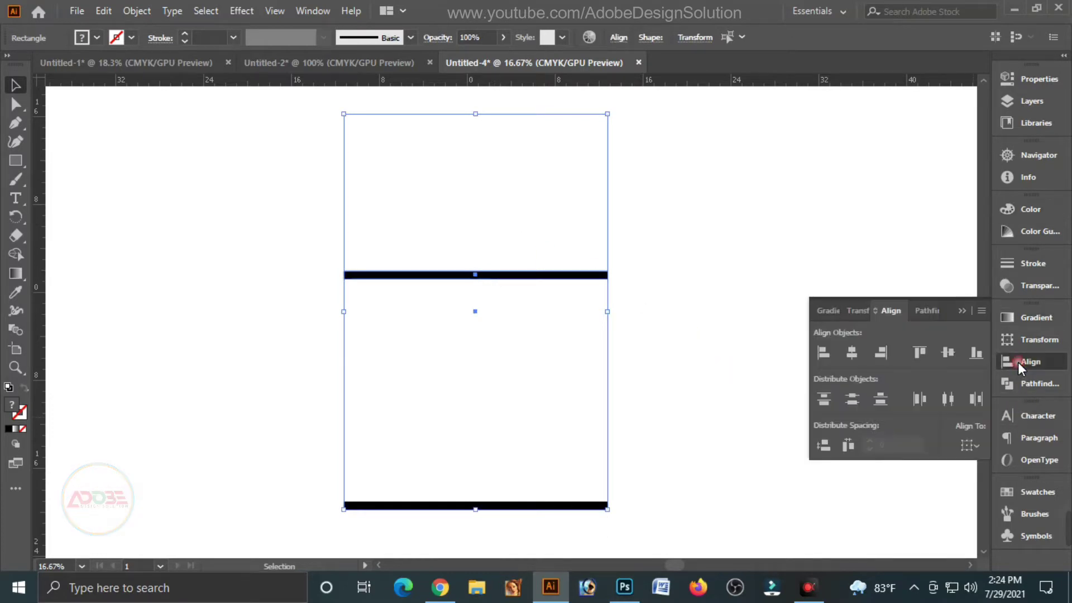
left_click(919, 353)
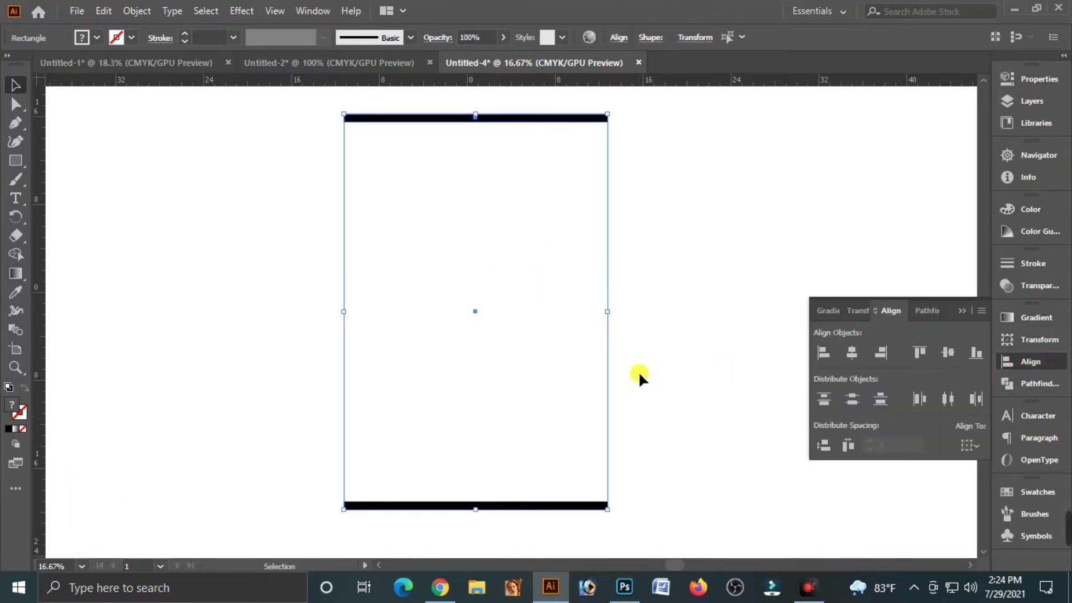
left_click(702, 223)
Extend the top strip downward to roughly double its height and fill it with C 100, K 0
left_click(502, 118)
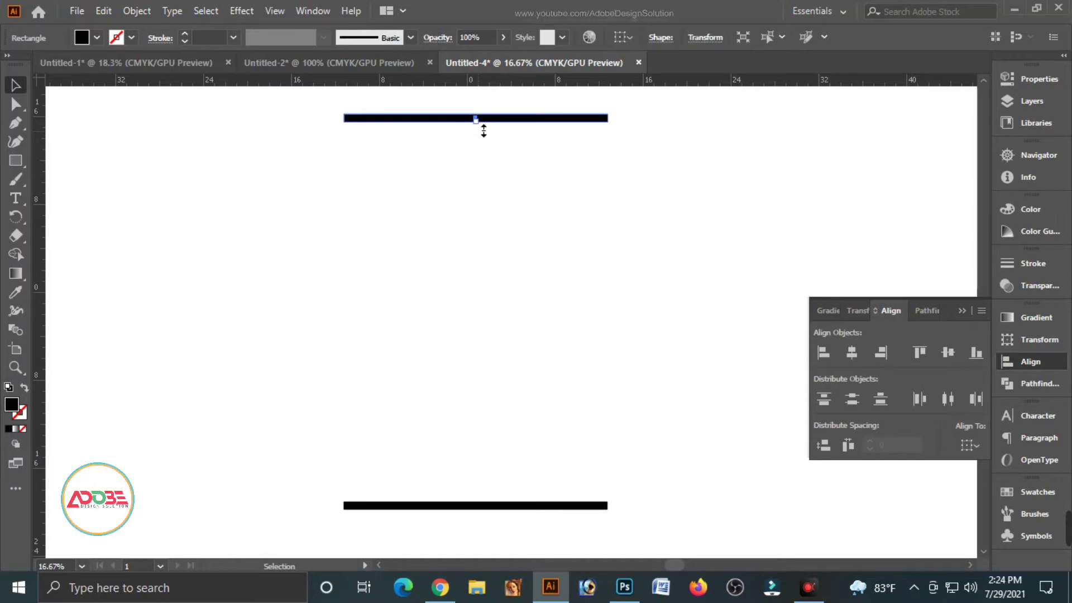
left_click_drag(483, 130, 484, 138)
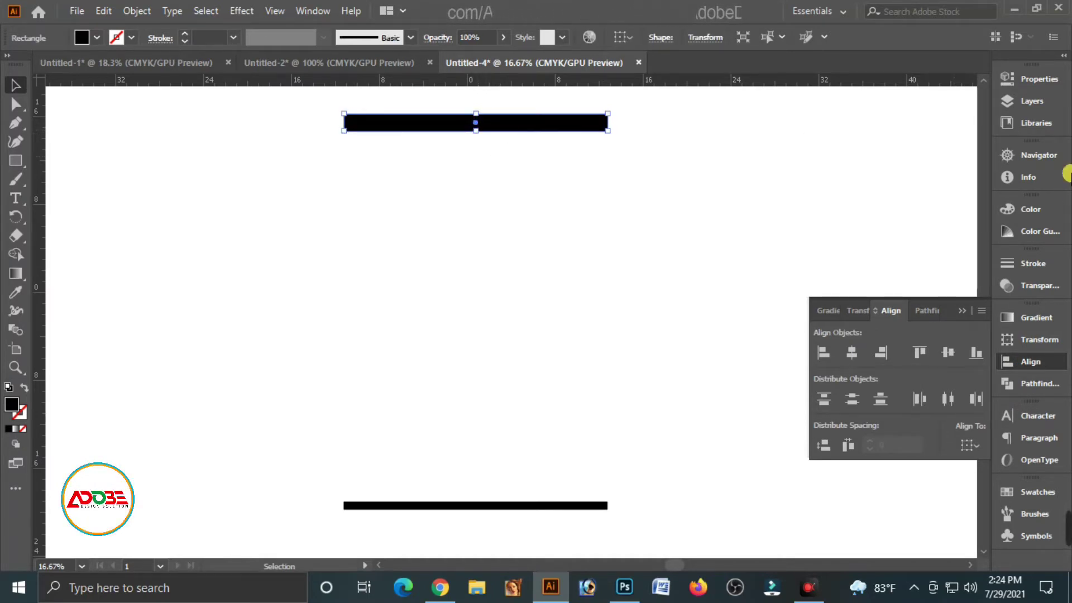
left_click(1018, 207)
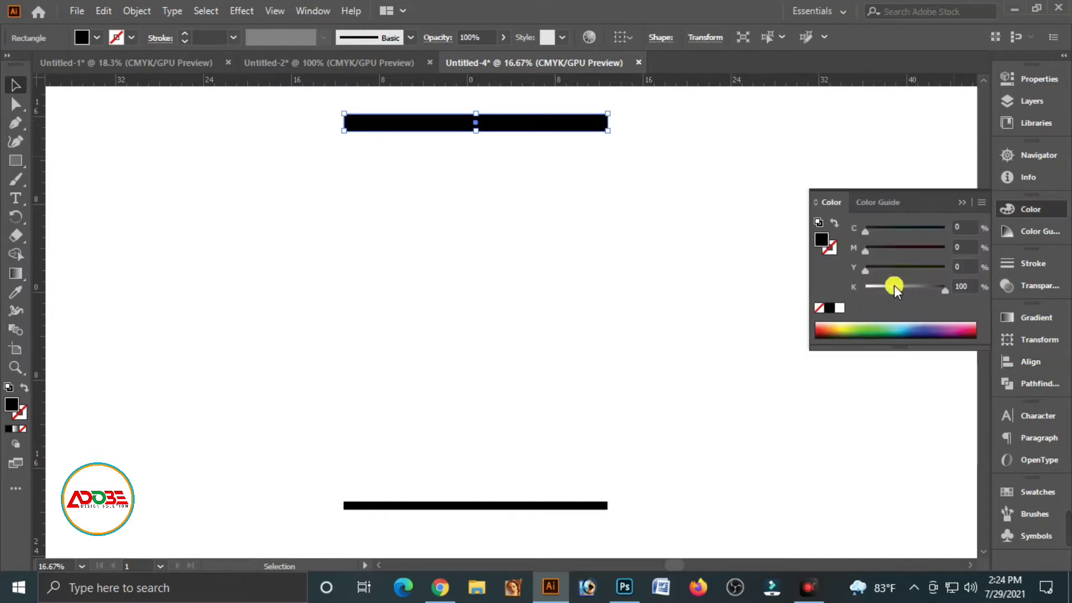
left_click_drag(894, 286, 864, 287)
left_click_drag(913, 228, 947, 228)
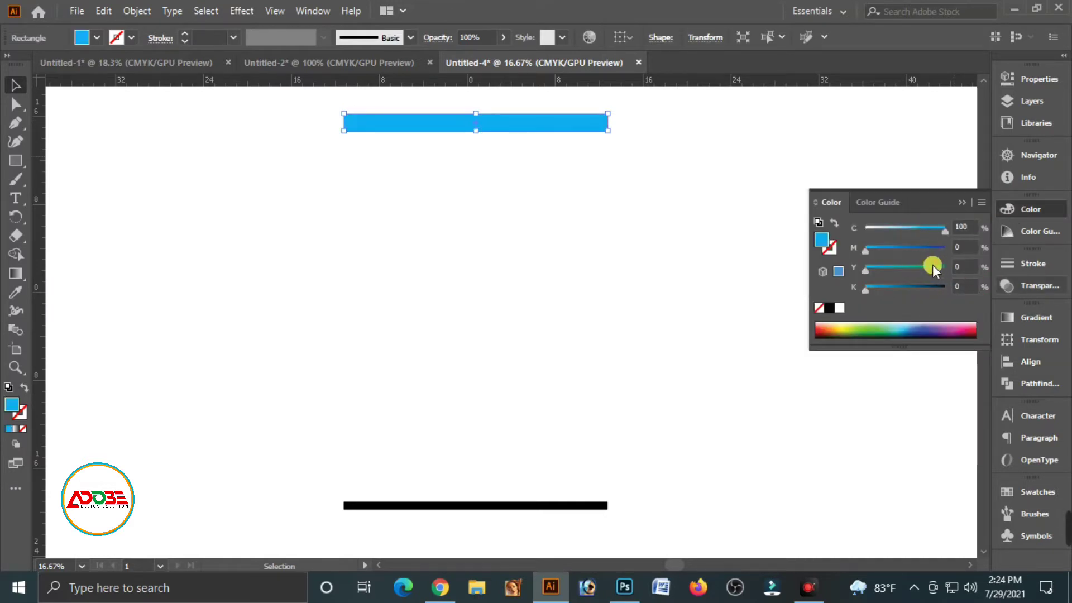
Recolour the top strip green by setting the yellow component of its fill to 100%
left_click_drag(922, 268, 948, 267)
left_click(676, 180)
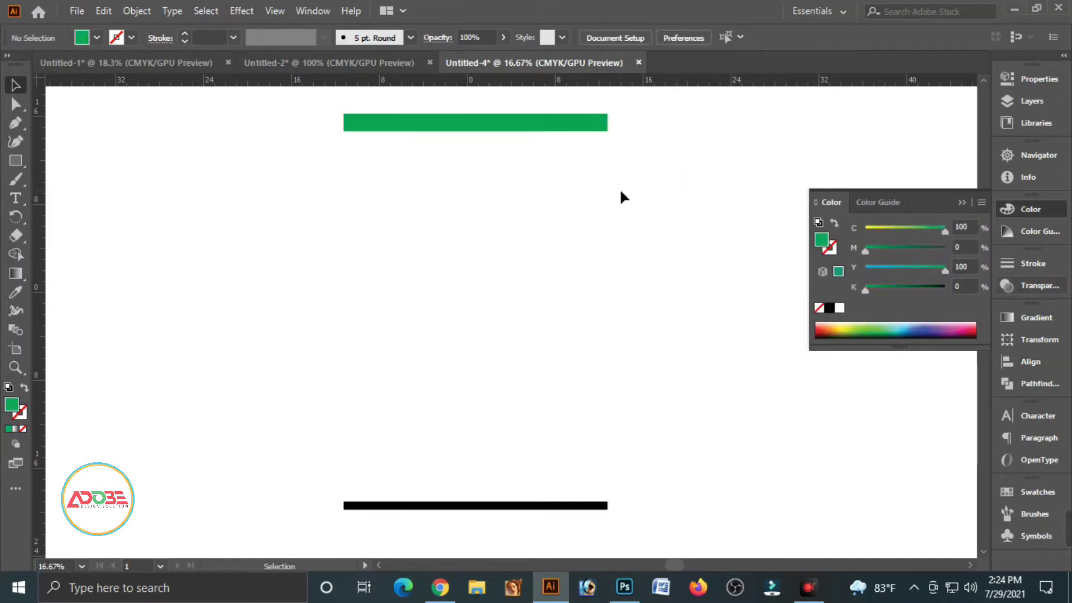
Apply a freeform gradient in Points mode to the large background rectangle
left_click(460, 231)
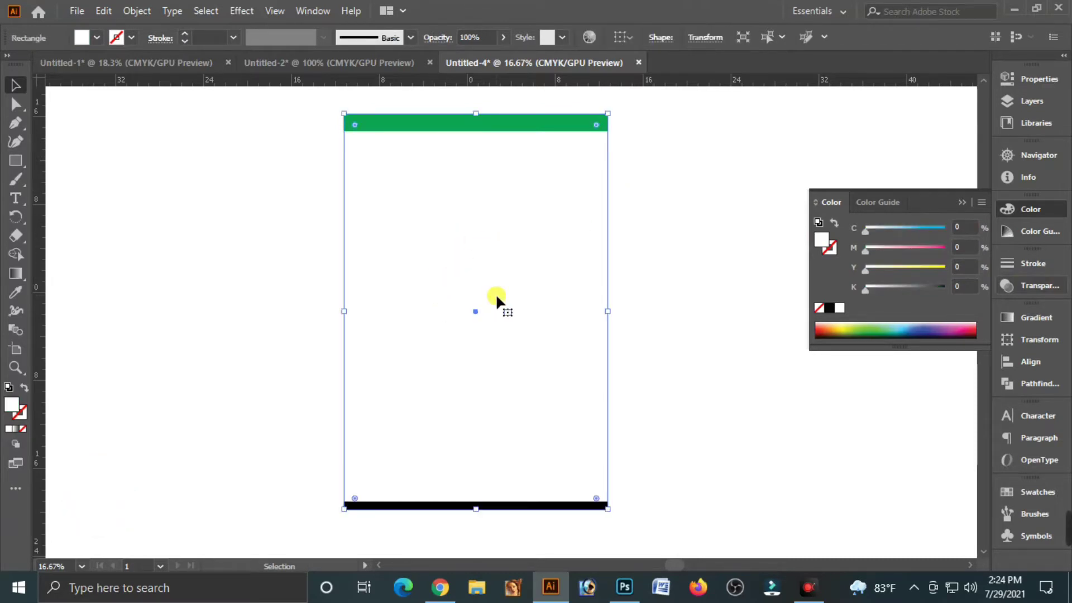
left_click(1032, 315)
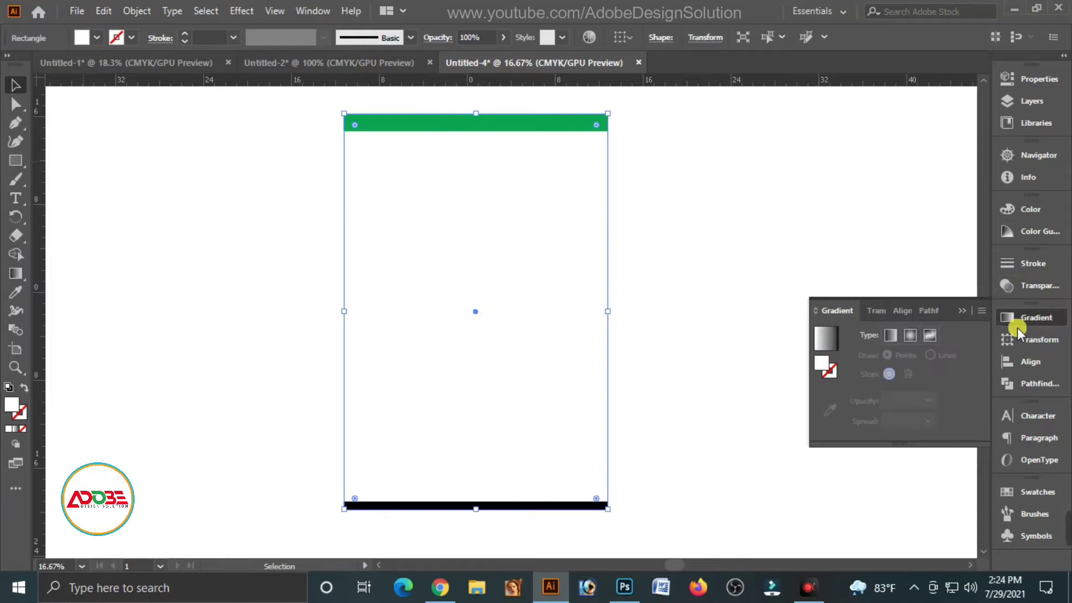
left_click(928, 334)
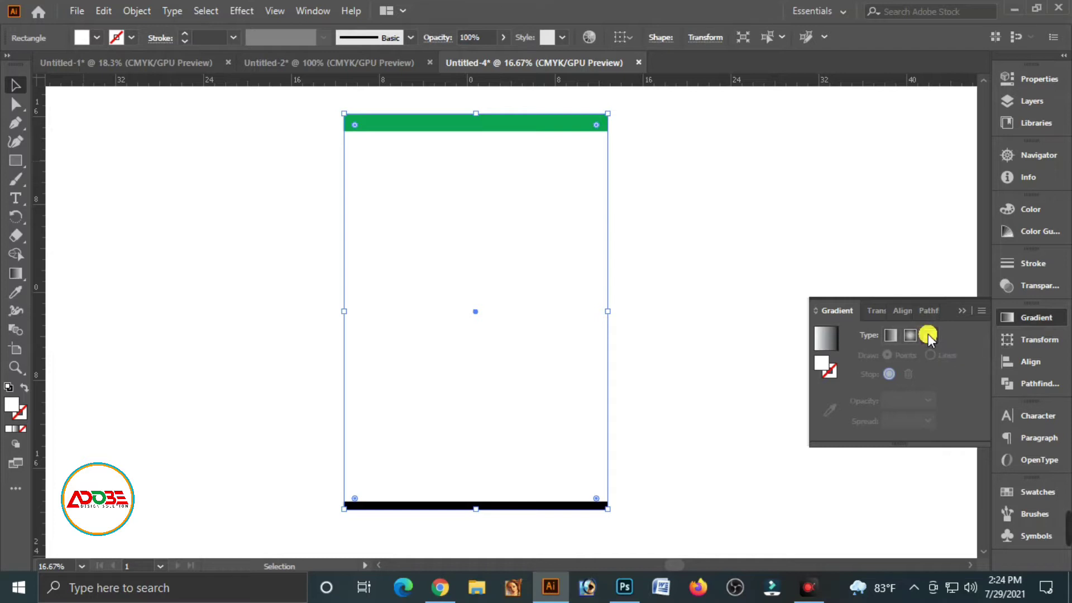
left_click(926, 336)
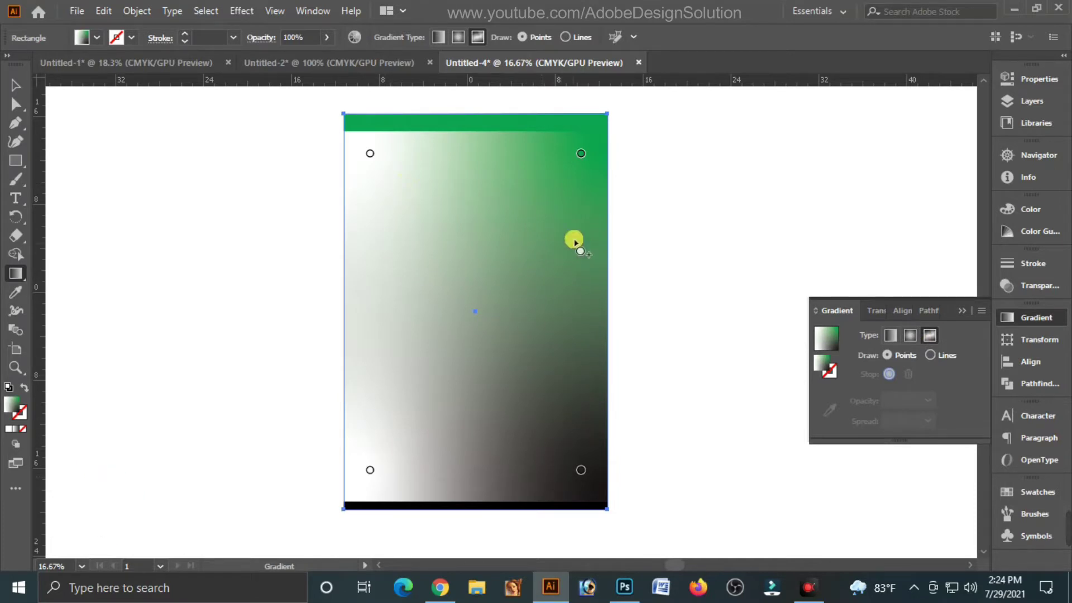
Set the rectangle's lower-right gradient point to red with C 0, M 100, Y 100, K 0
double_click(581, 471)
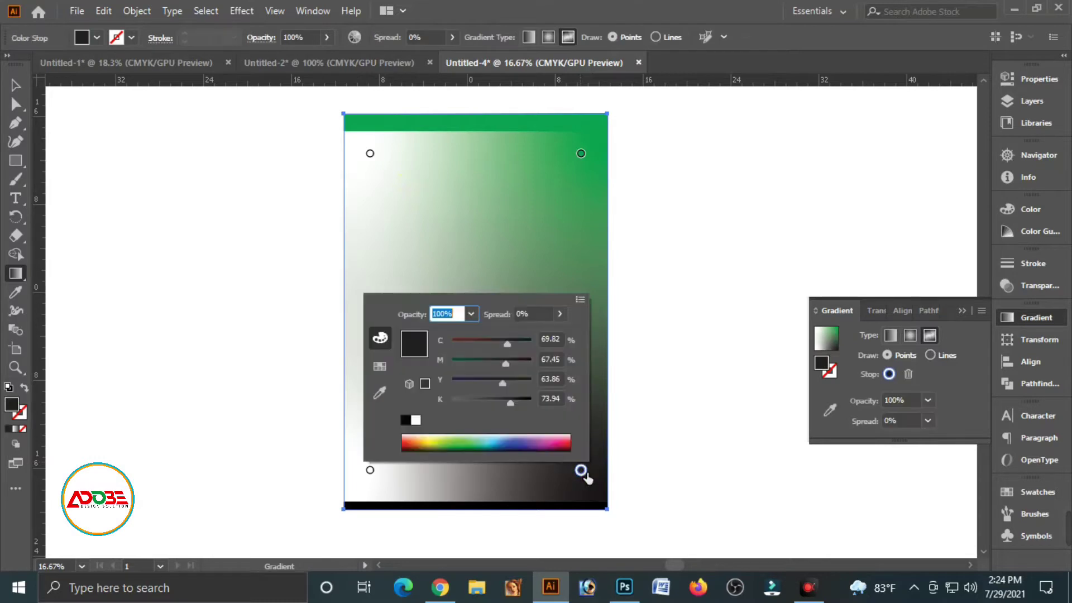
left_click_drag(487, 400, 420, 390)
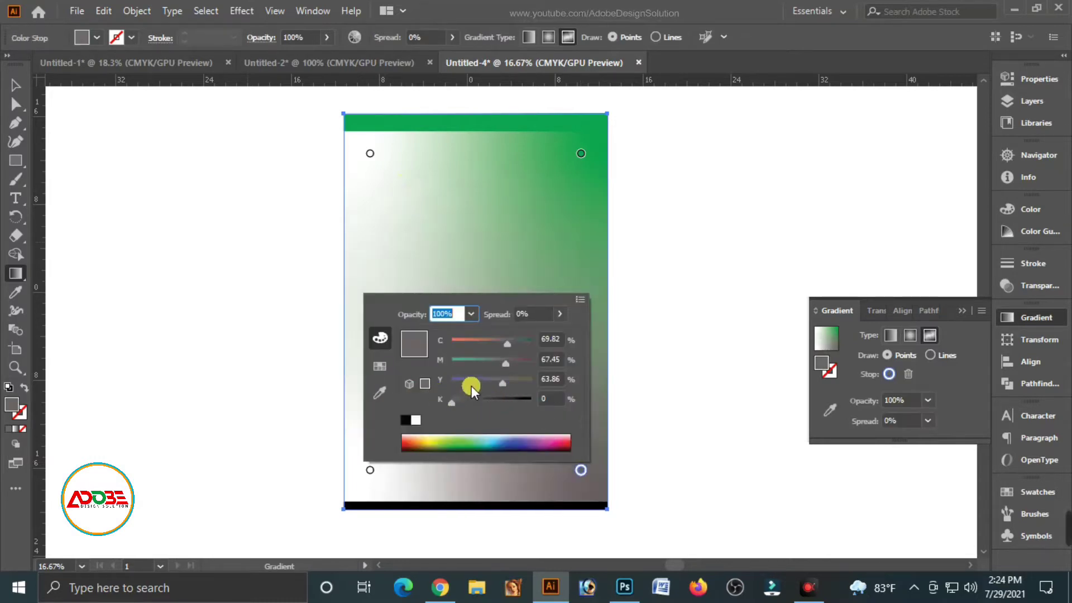
left_click_drag(503, 383, 451, 383)
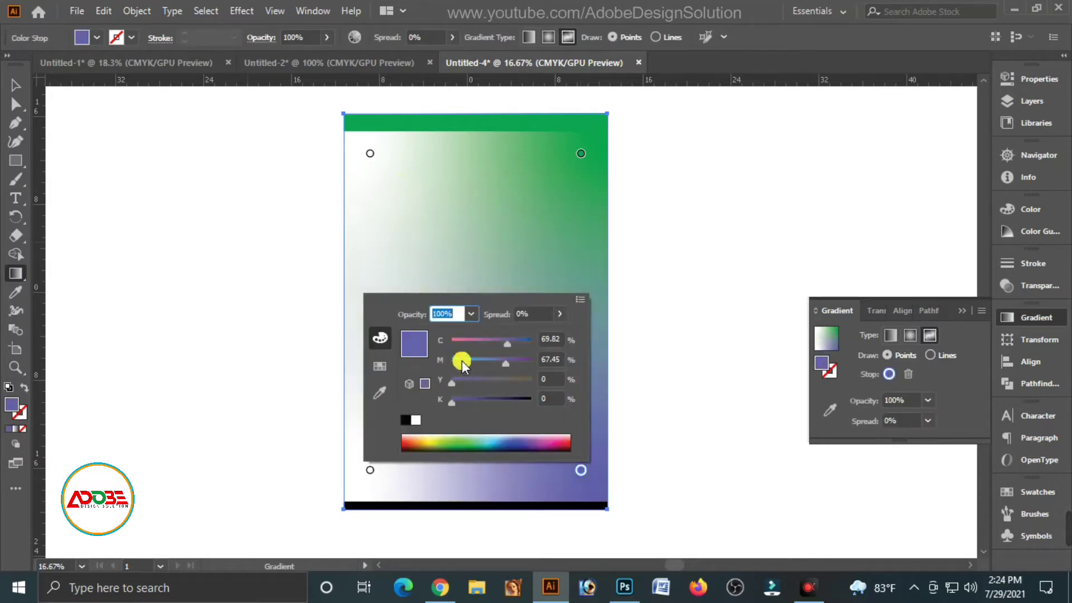
left_click_drag(507, 343, 615, 382)
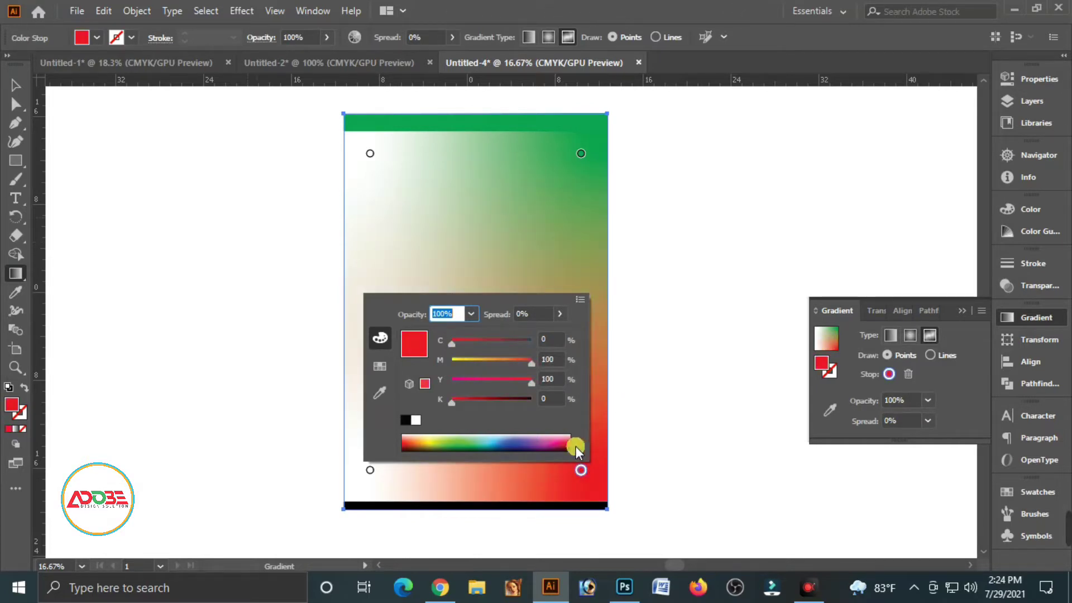
Turn the upper-right gradient point white by setting its C, M and Y values to 0
left_click(582, 169)
double_click(581, 154)
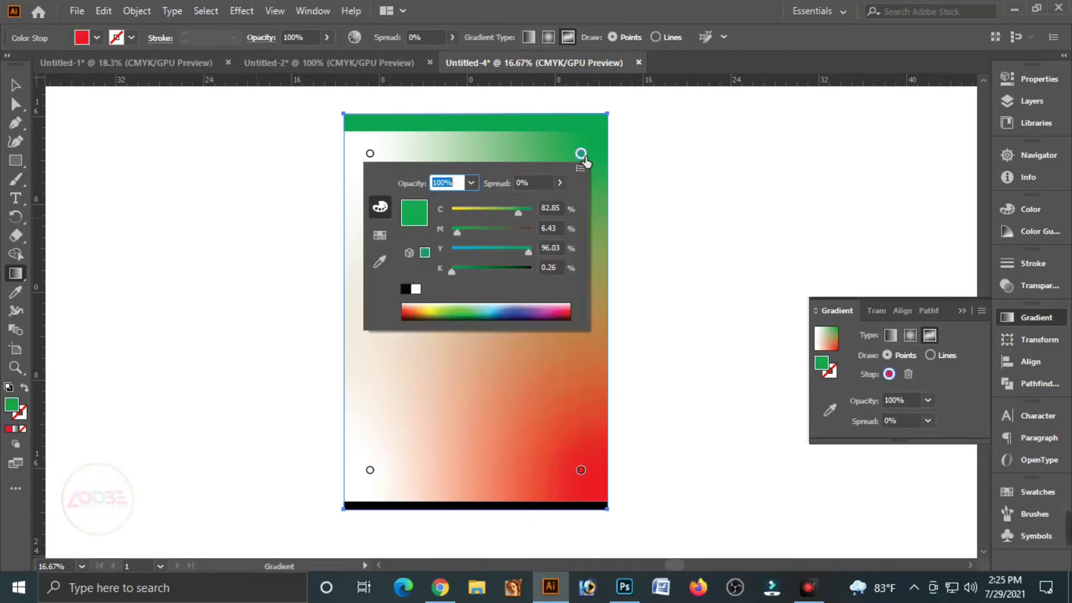
left_click(453, 247)
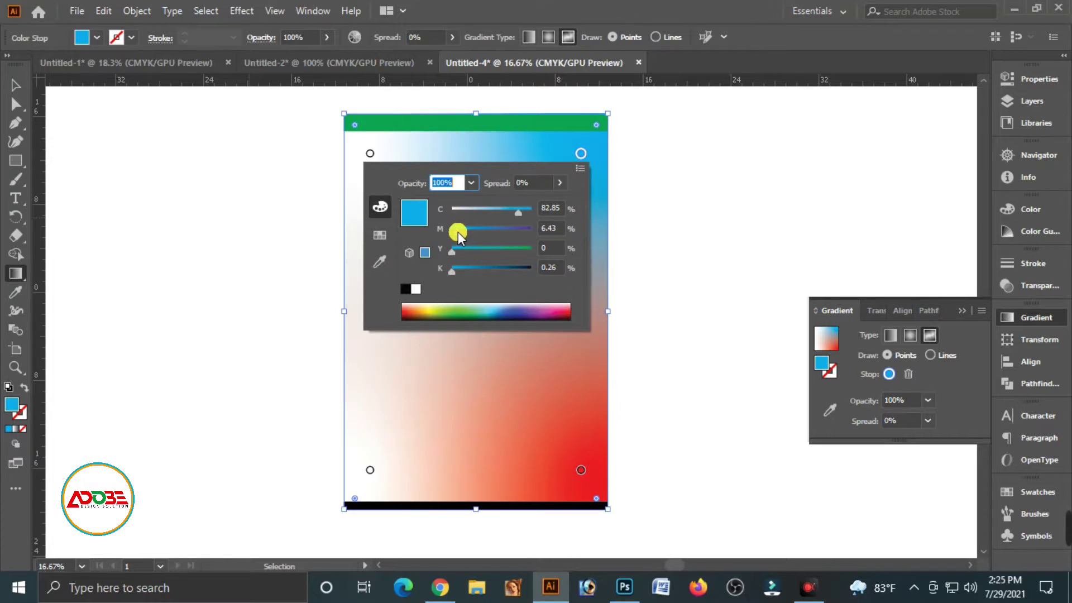
left_click_drag(465, 212, 450, 211)
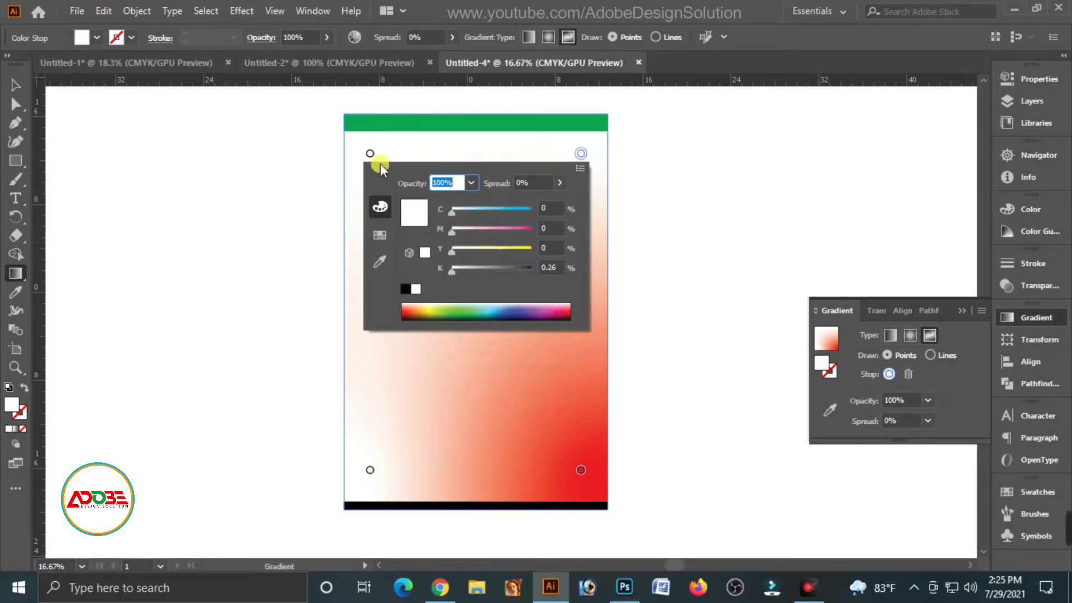
Set the upper-left gradient point to a pale peach with M 10 and Y 15
double_click(370, 154)
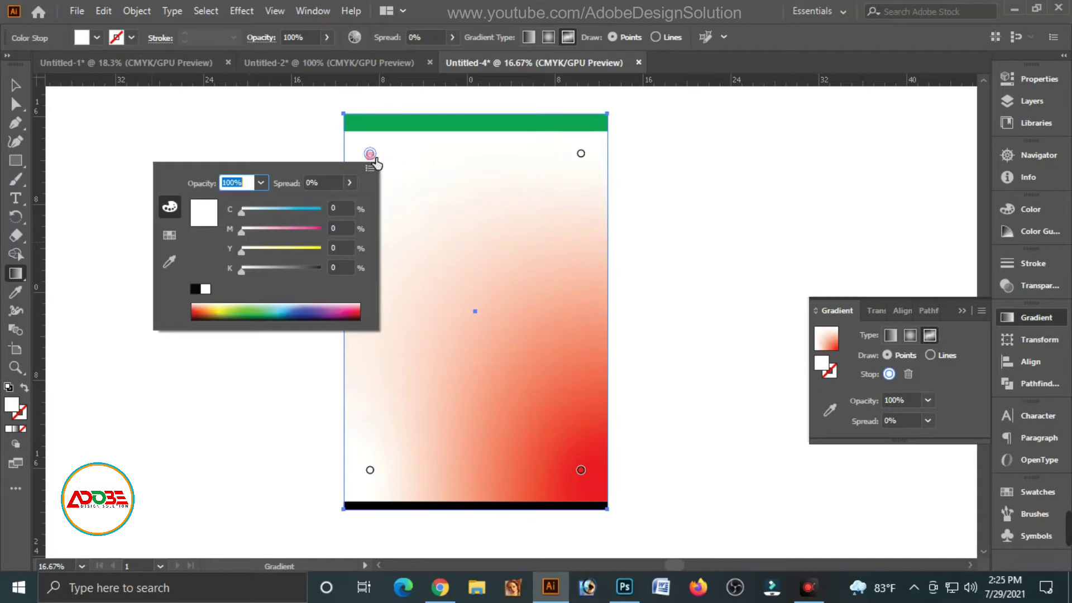
left_click(340, 231)
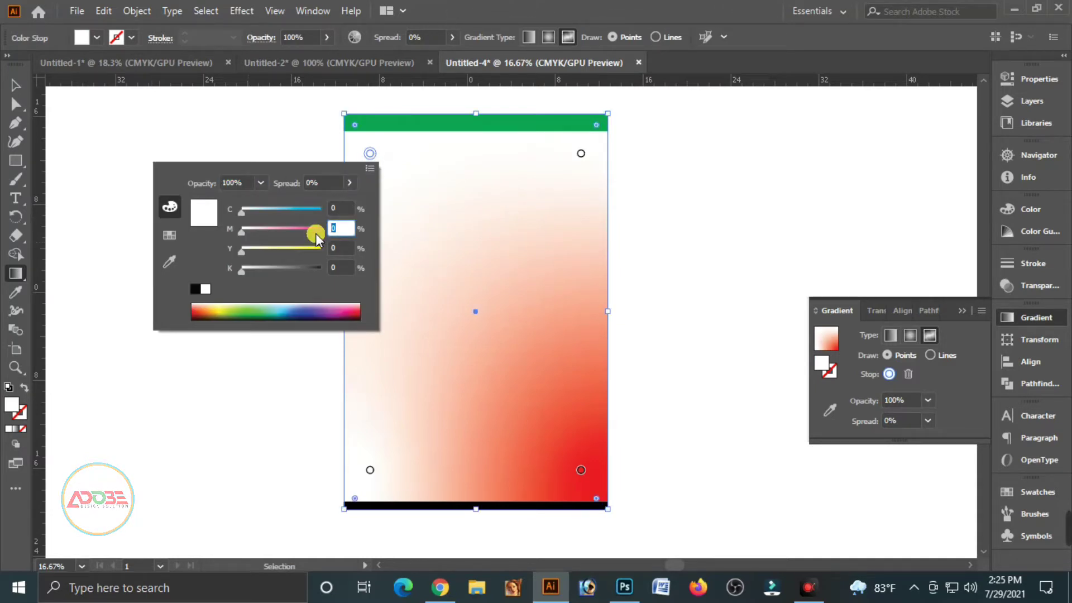
key("Tab")
type("1")
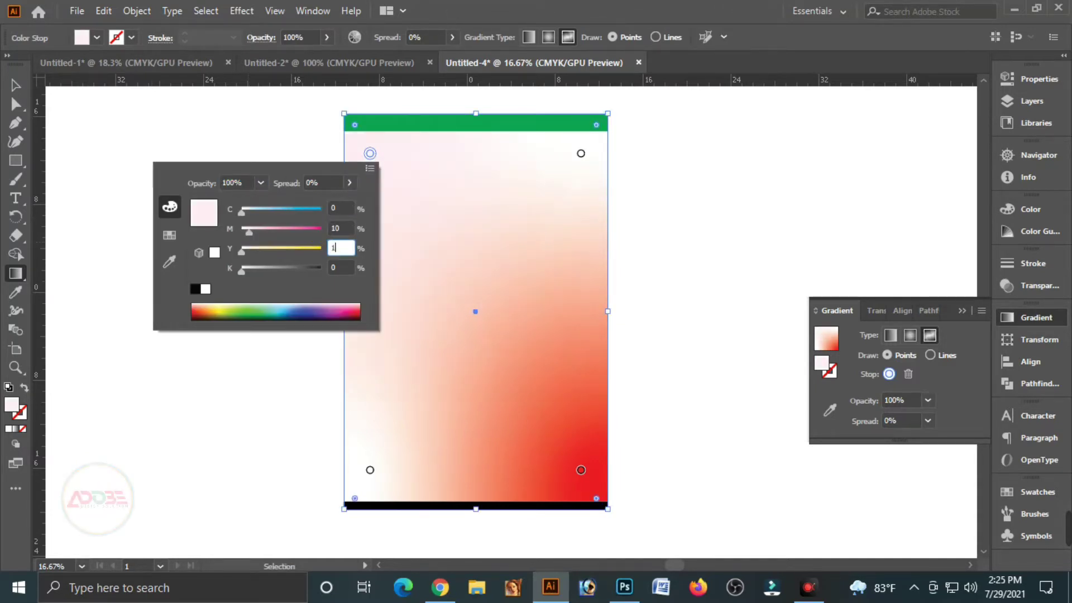
type("5")
key("Tab")
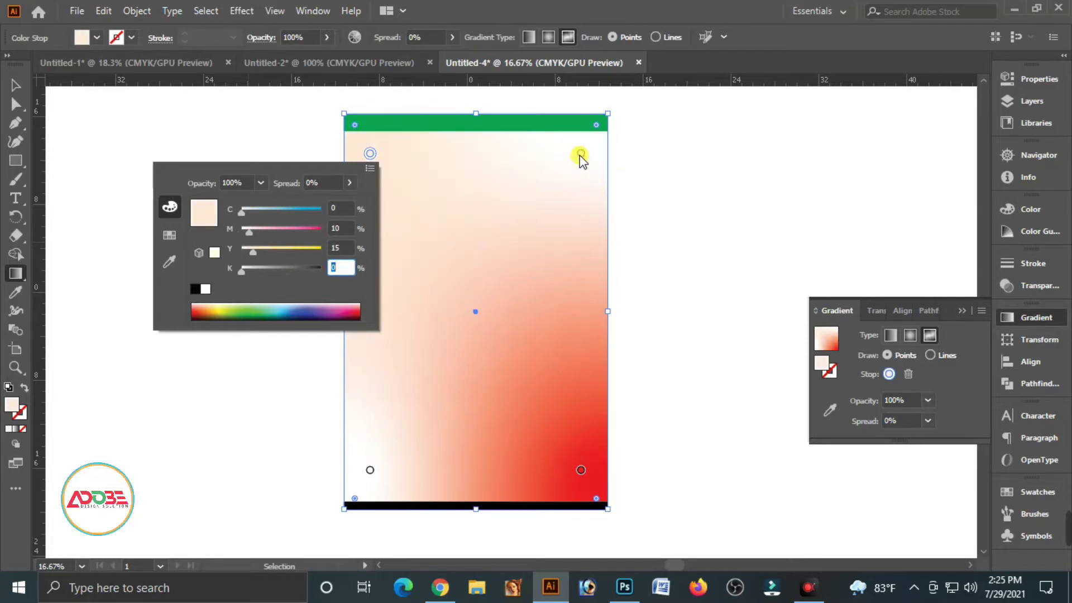
left_click(579, 155)
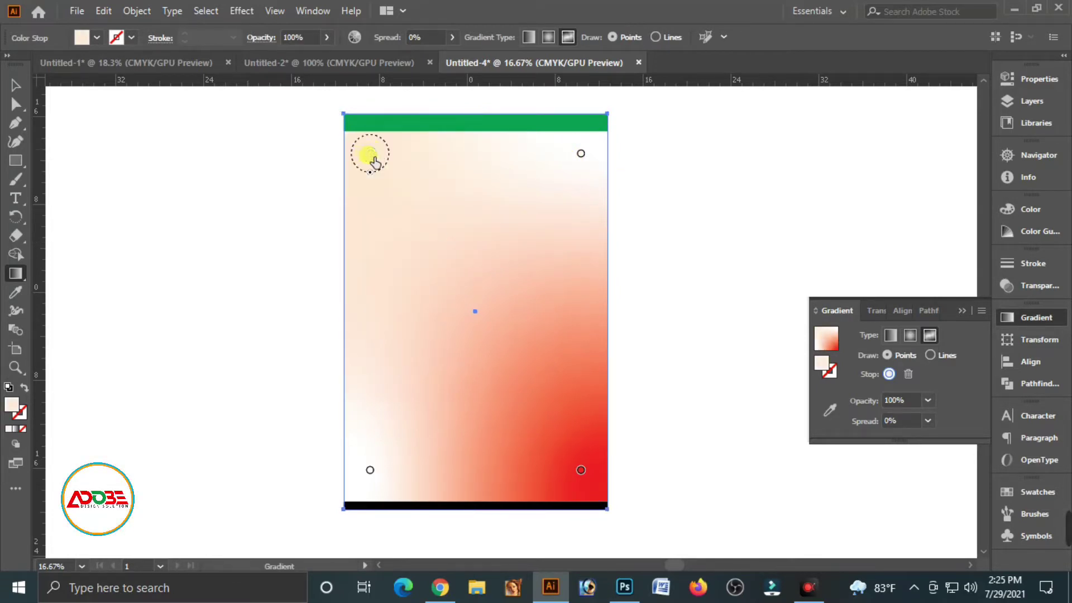
Move the peach gradient point to the upper middle, the upper-right white point below mid-height, and the lower-left white point up and inward
left_click_drag(377, 163, 504, 158)
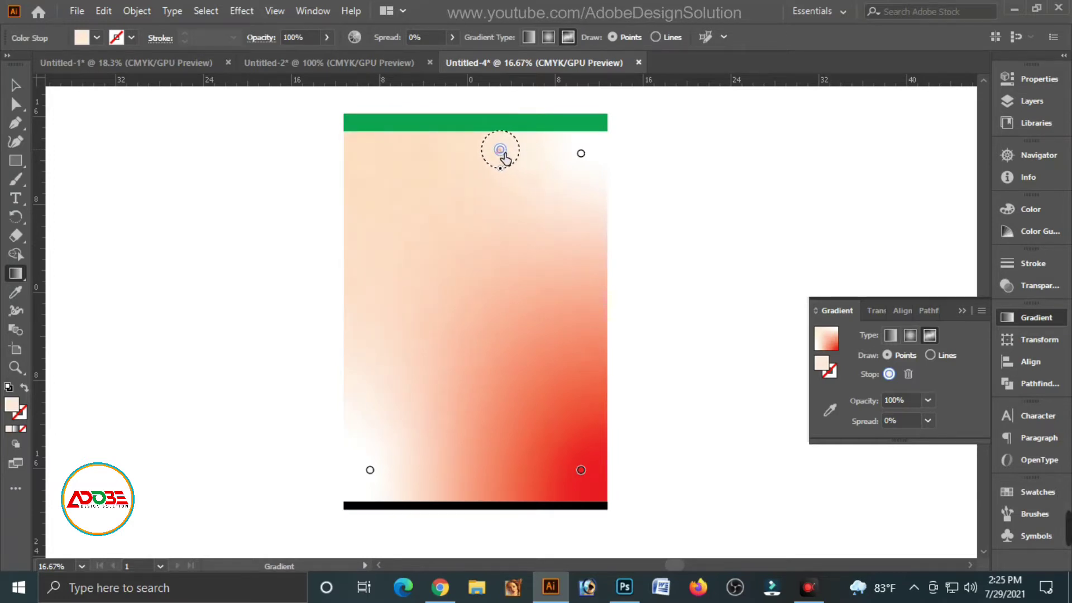
left_click_drag(585, 159, 581, 305)
left_click(380, 457)
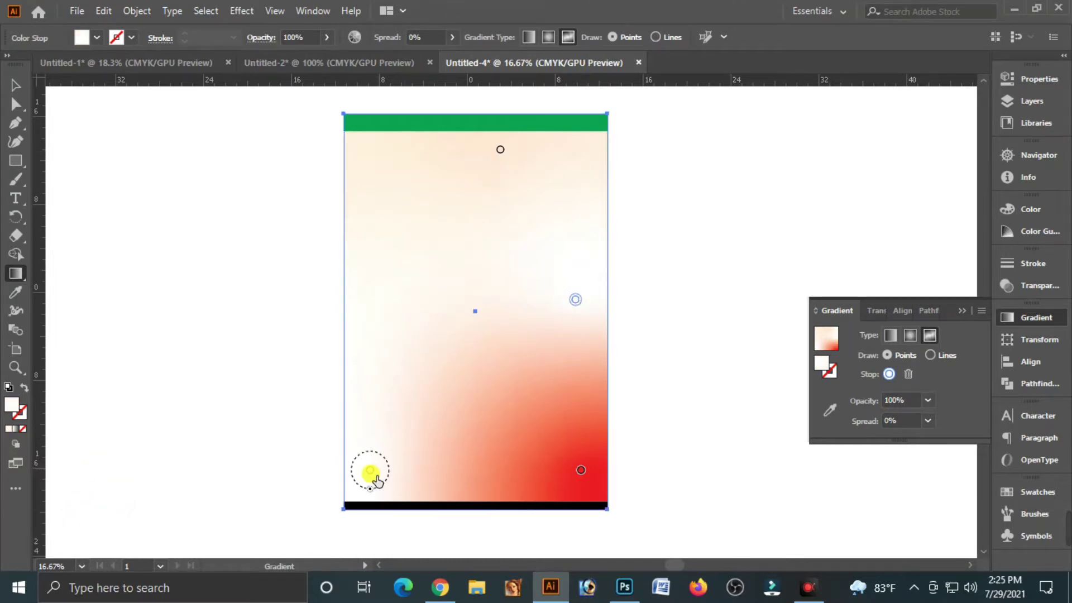
left_click_drag(372, 473, 419, 415)
left_click(567, 298)
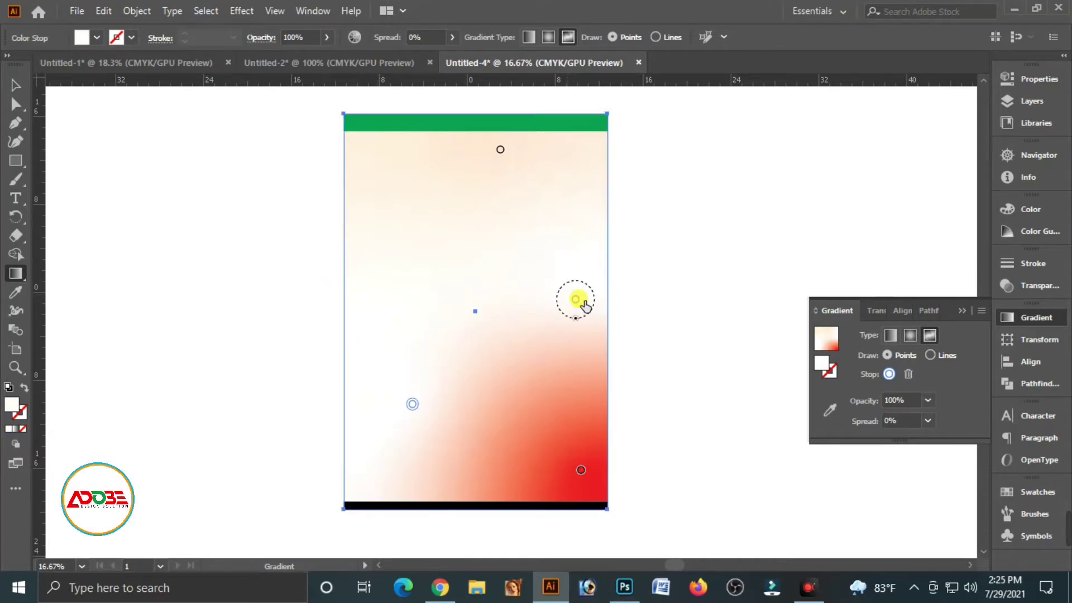
left_click_drag(584, 306, 581, 350)
left_click(11, 84)
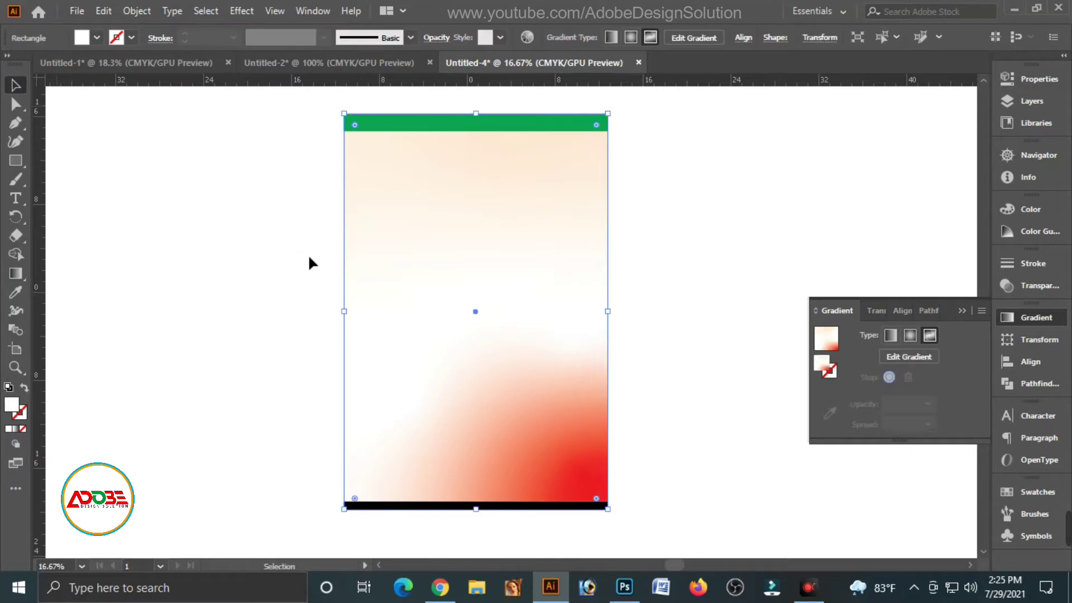
left_click(311, 263)
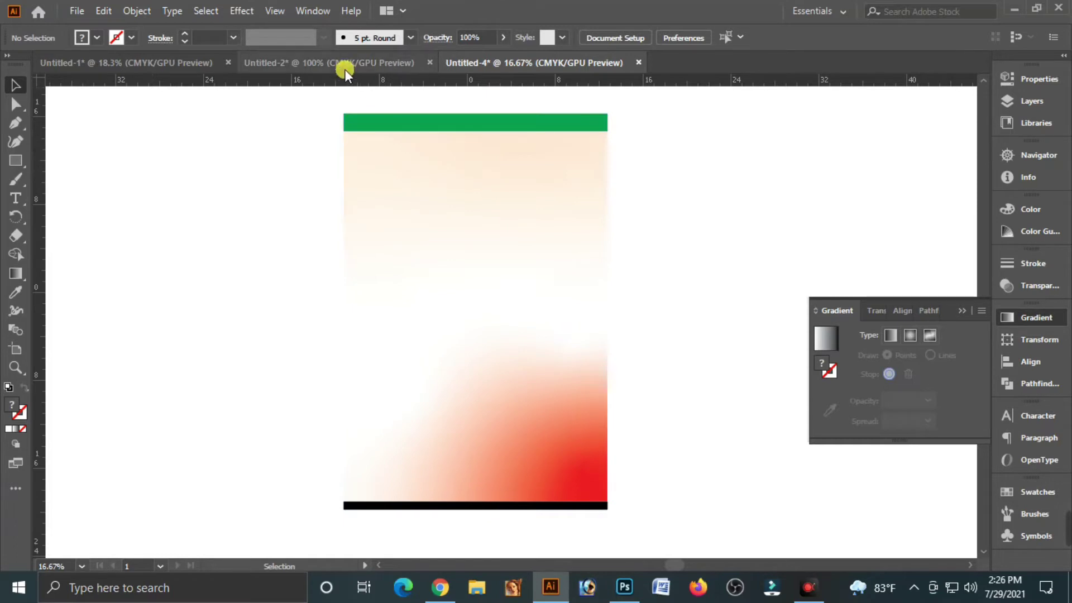
Switch to the Untitled-2 document, shift the round red splatter slightly upward, and copy all of the artwork
left_click(320, 61)
left_click(597, 305)
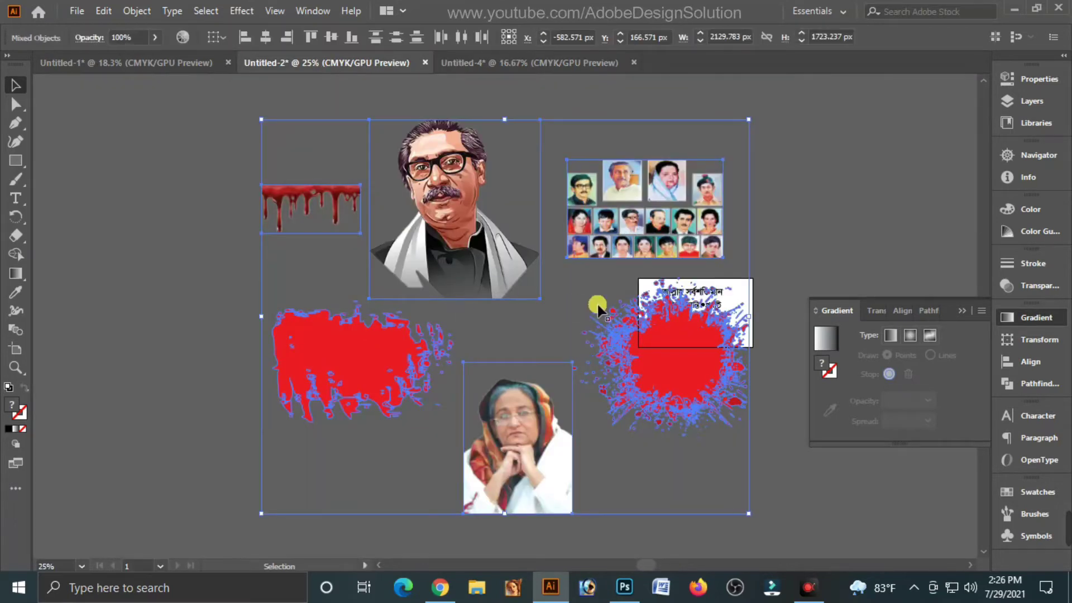
left_click(788, 196)
mouse_move(691, 342)
left_mouse_down()
mouse_move(679, 356)
mouse_move(686, 329)
left_mouse_up()
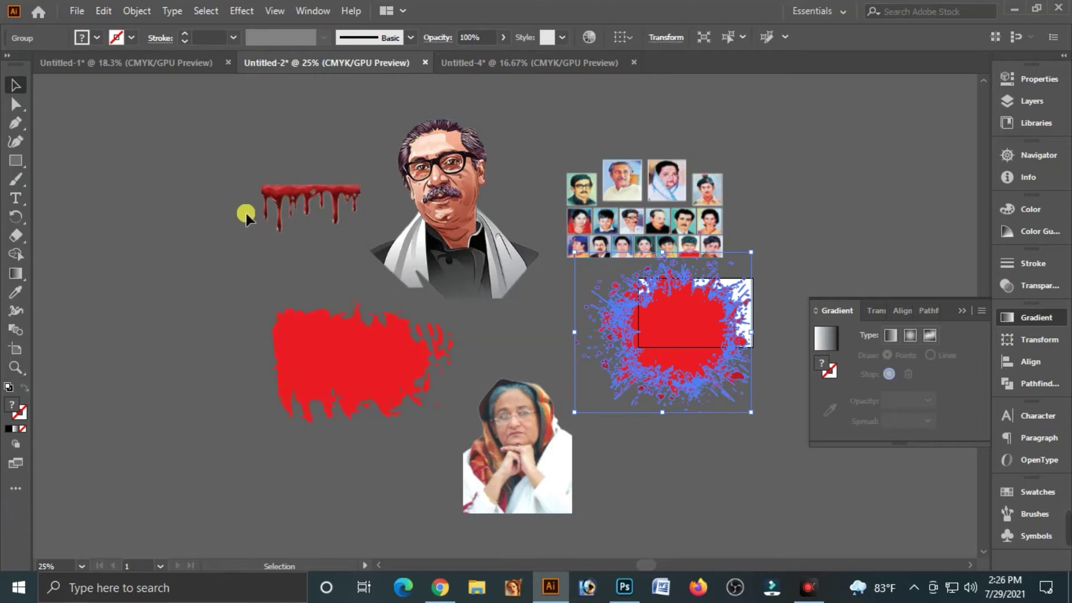
key("ctrl+a")
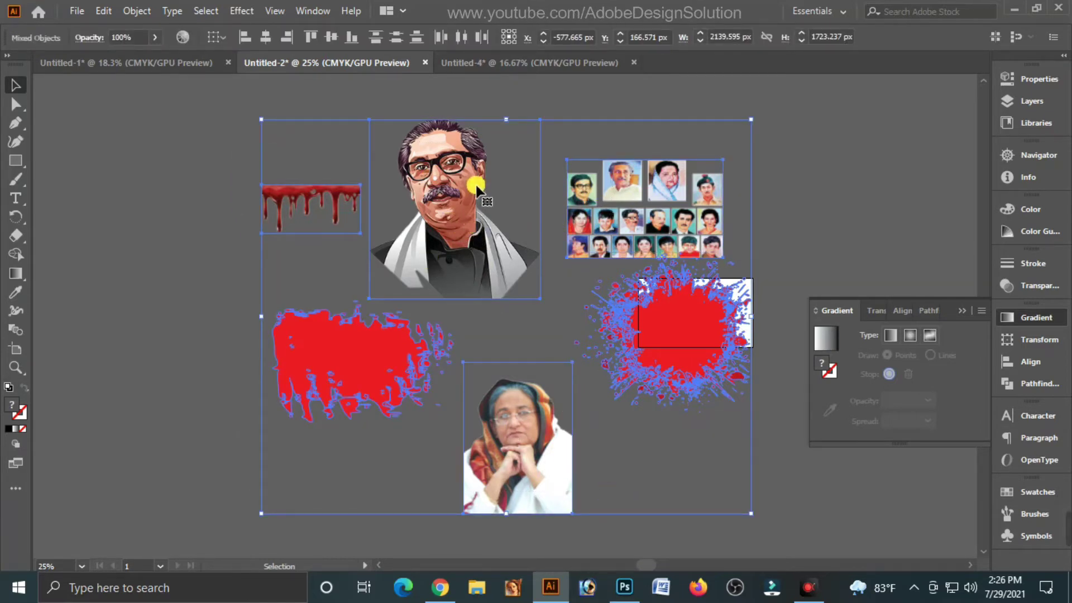
key("a")
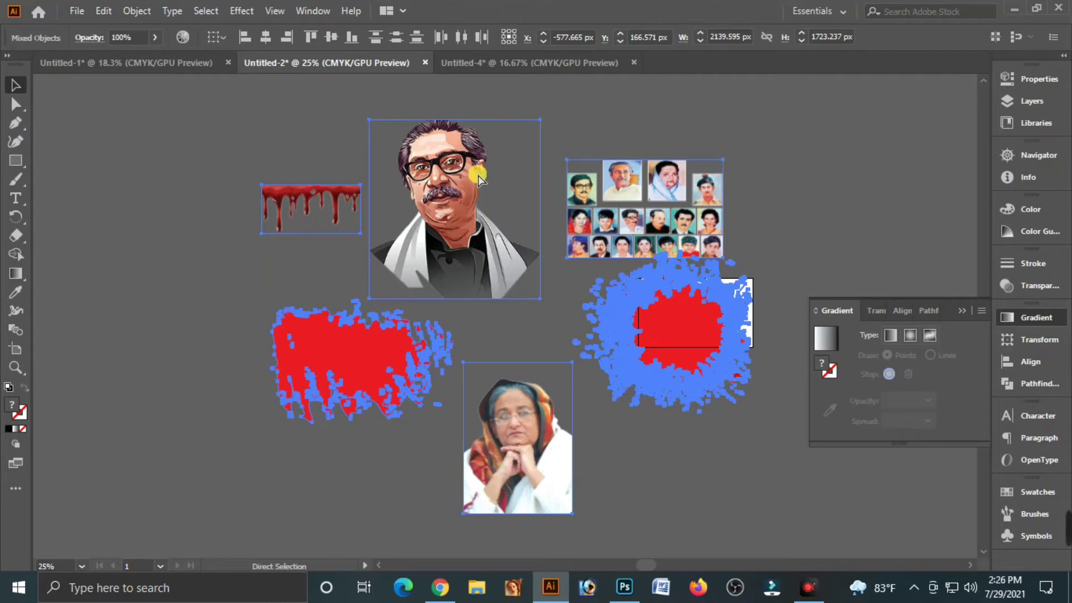
Paste the copied artwork into the Untitled-4 poster document and move it to the blank area right of the poster
left_click(545, 62)
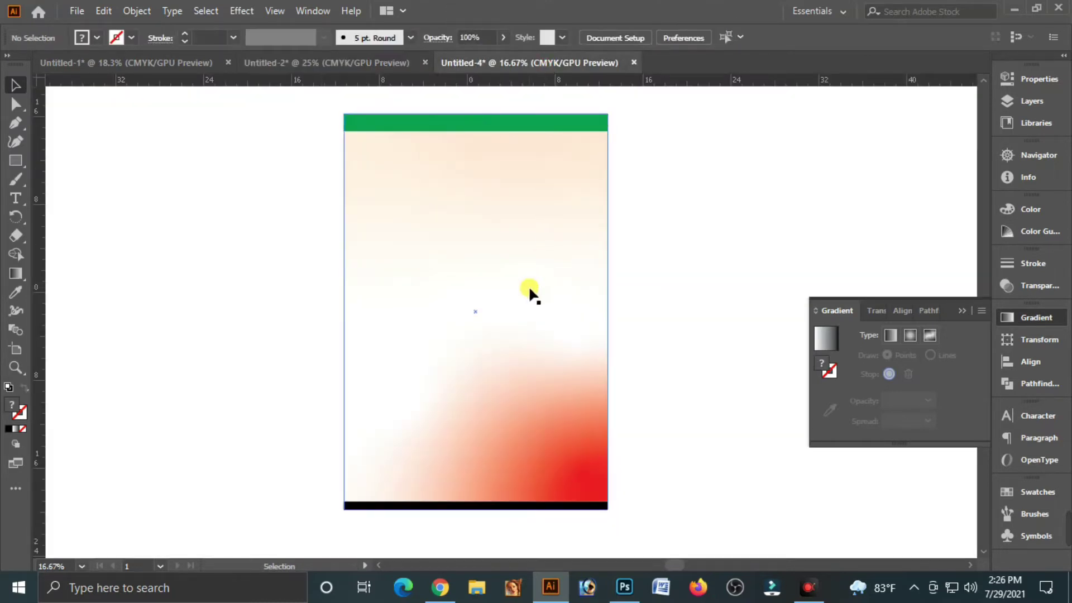
key("ctrl+v")
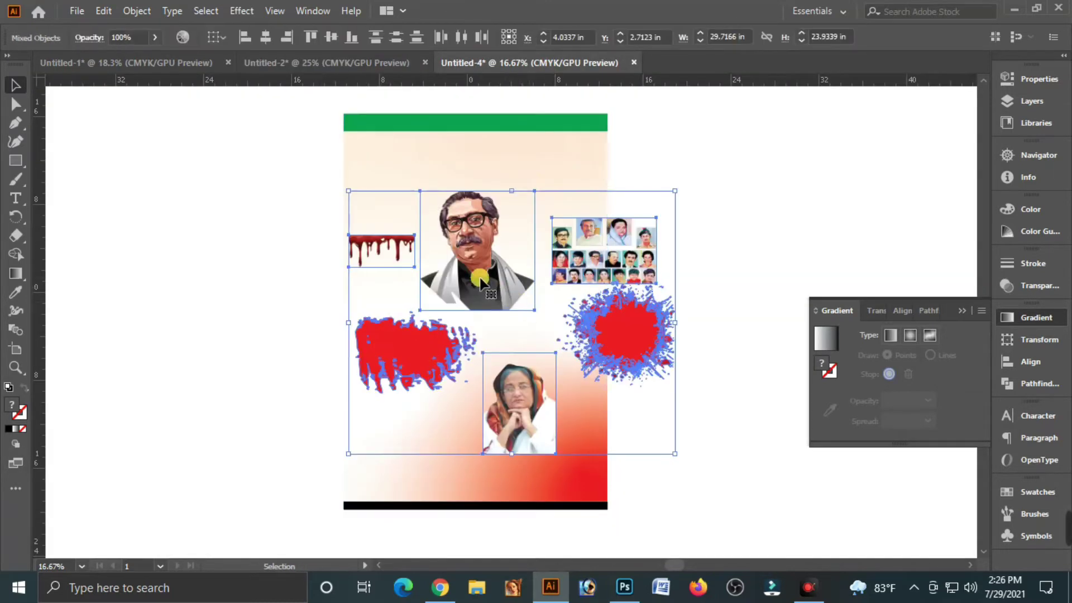
left_click_drag(456, 274, 716, 257)
left_click(962, 311)
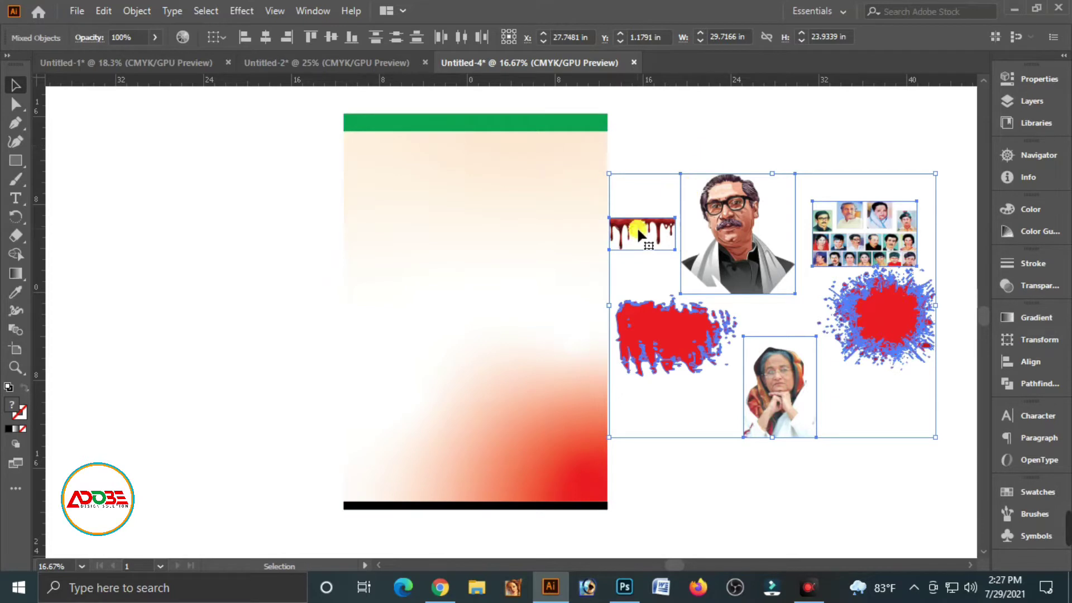
Line up four copies of the dripping-blood image across the poster just below the green strip and group them
left_click_drag(637, 227, 547, 145)
left_click(688, 165)
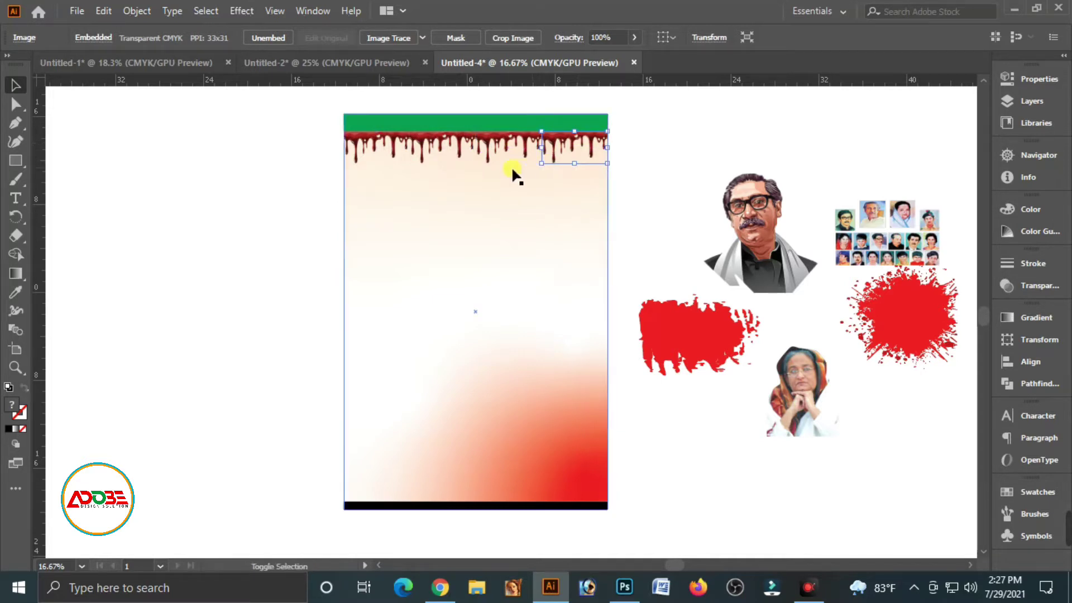
left_click(507, 149, "shift")
left_click(467, 148, "shift")
left_click(388, 150, "shift")
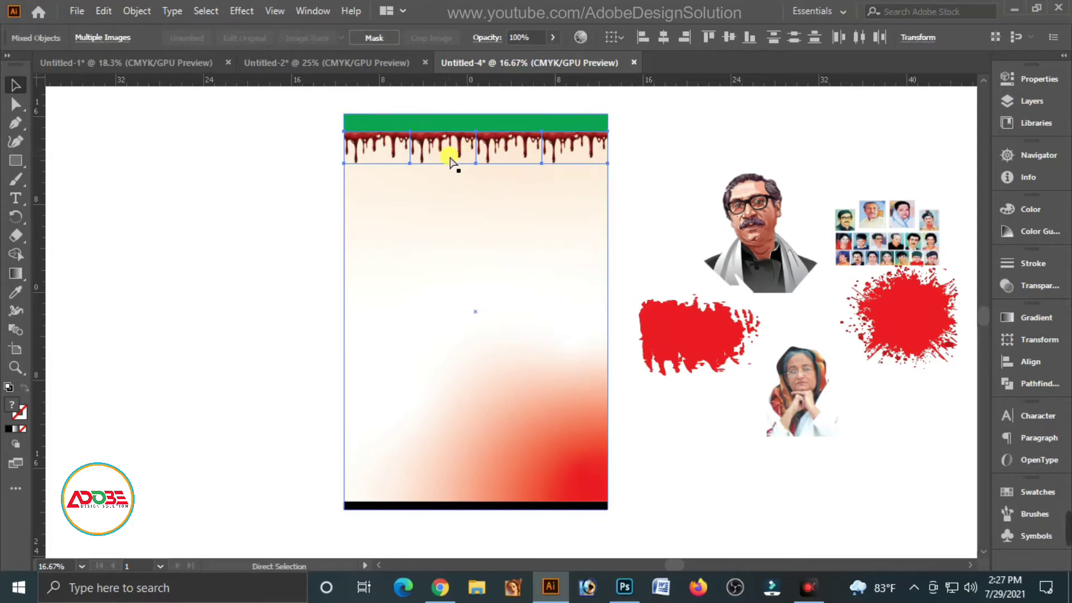
key("ctrl+g")
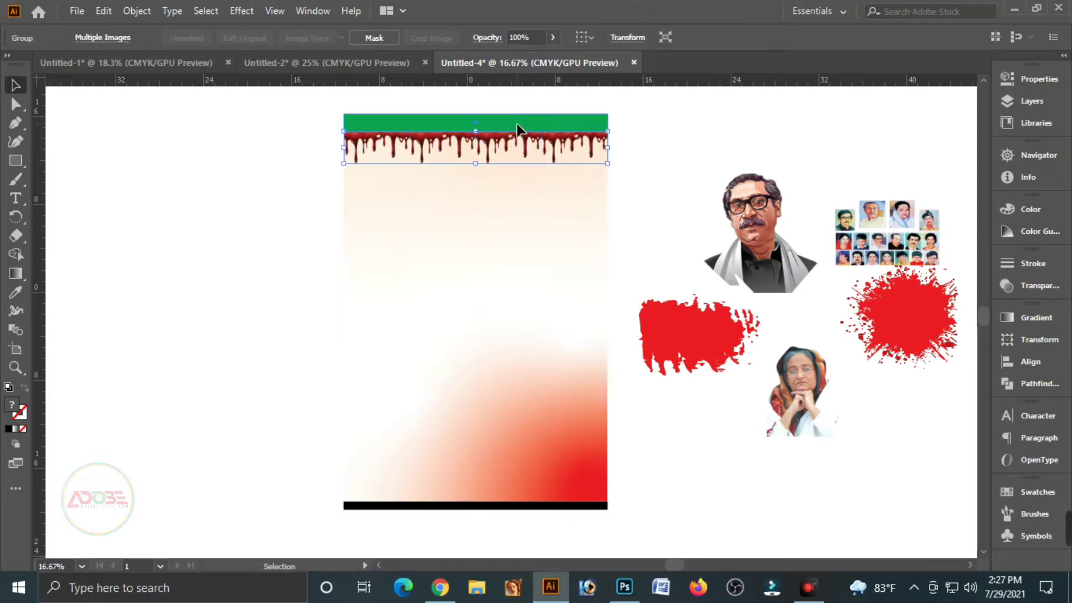
left_click(517, 125)
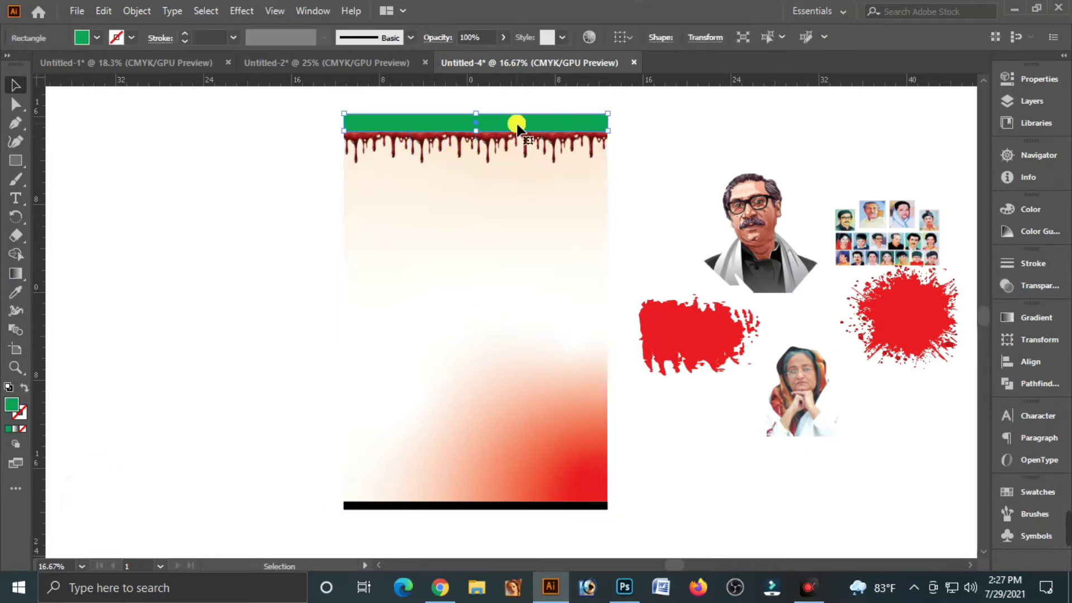
left_click(690, 145)
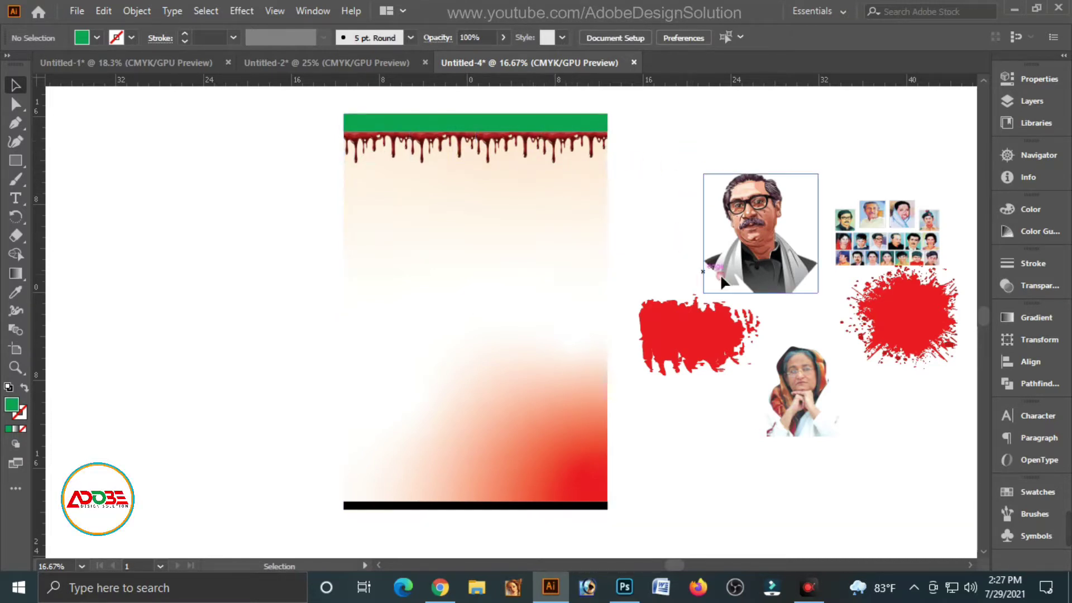
Move the man's portrait to the poster's upper left below the blood border and place the brush-shaped red splatter behind its shoulders
left_click(729, 350)
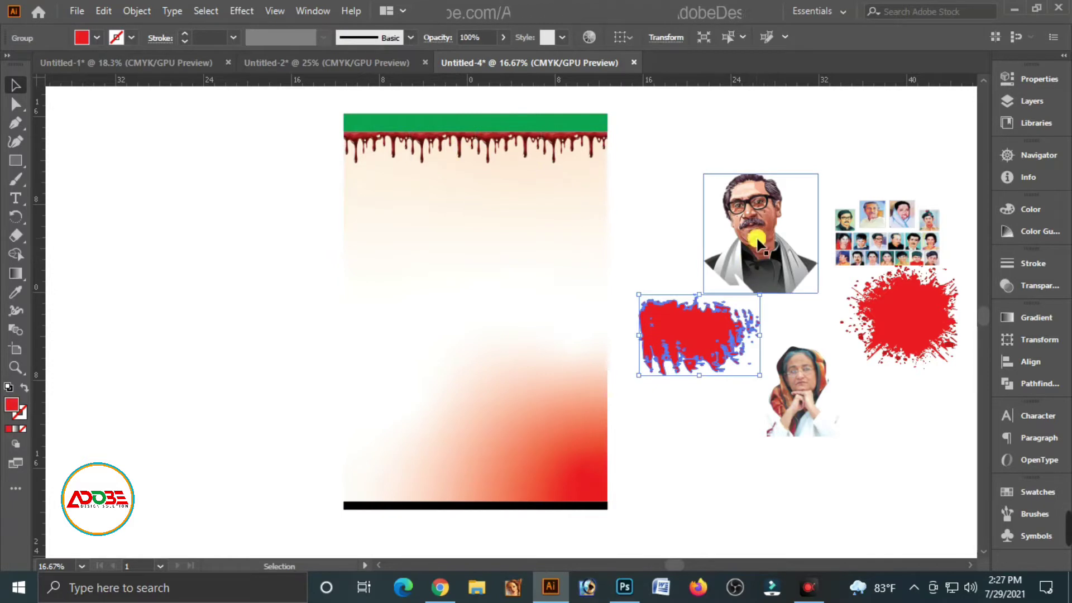
left_click_drag(758, 241, 402, 242)
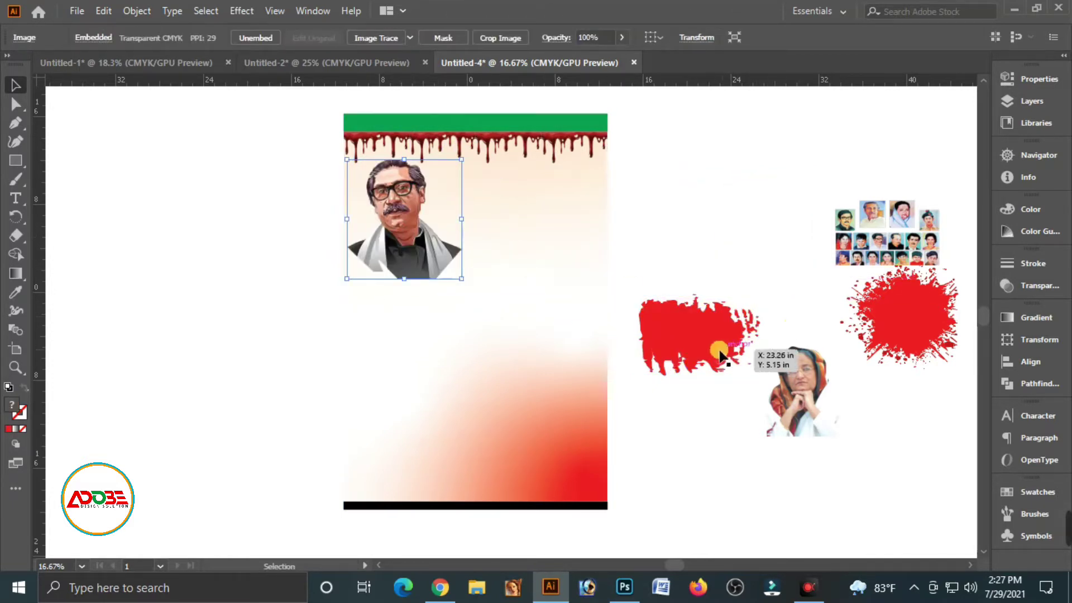
left_click_drag(715, 352, 434, 269)
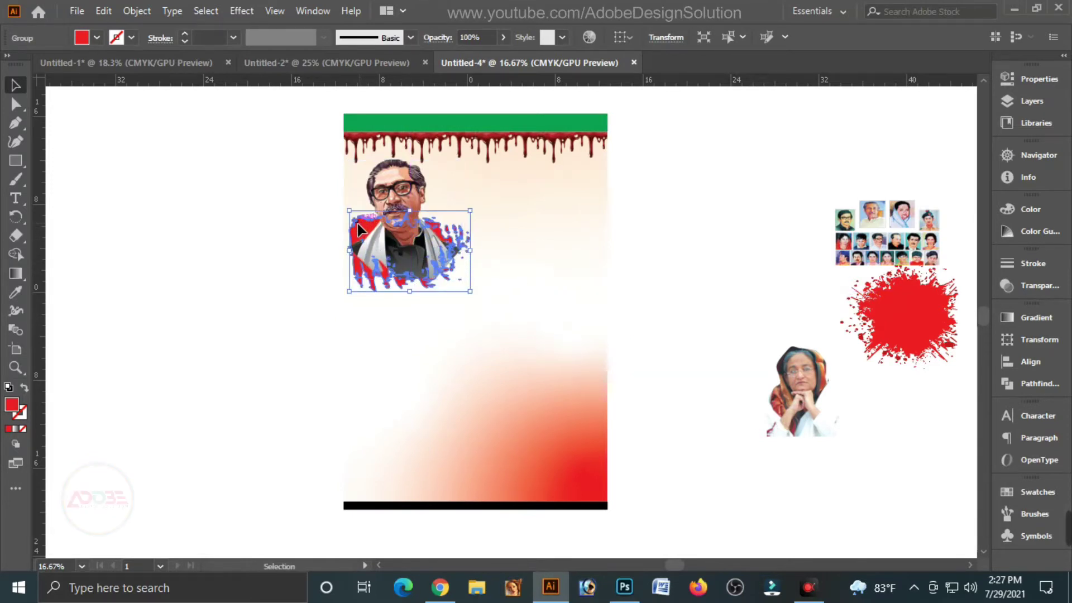
left_click_drag(357, 223, 359, 227)
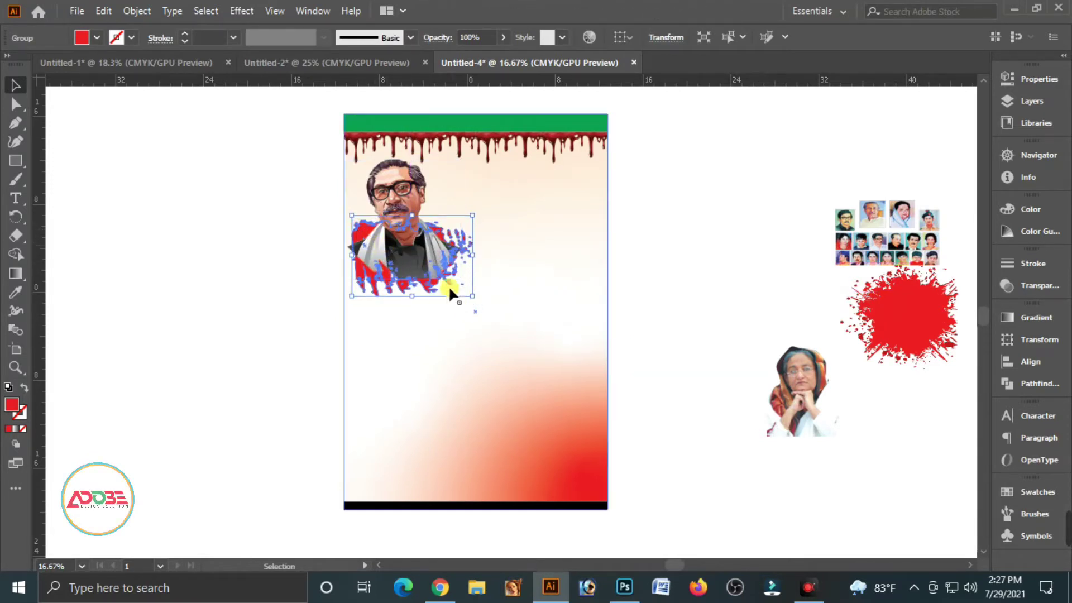
mouse_move(450, 292)
left_mouse_down()
mouse_move(421, 285)
mouse_move(442, 289)
left_mouse_up()
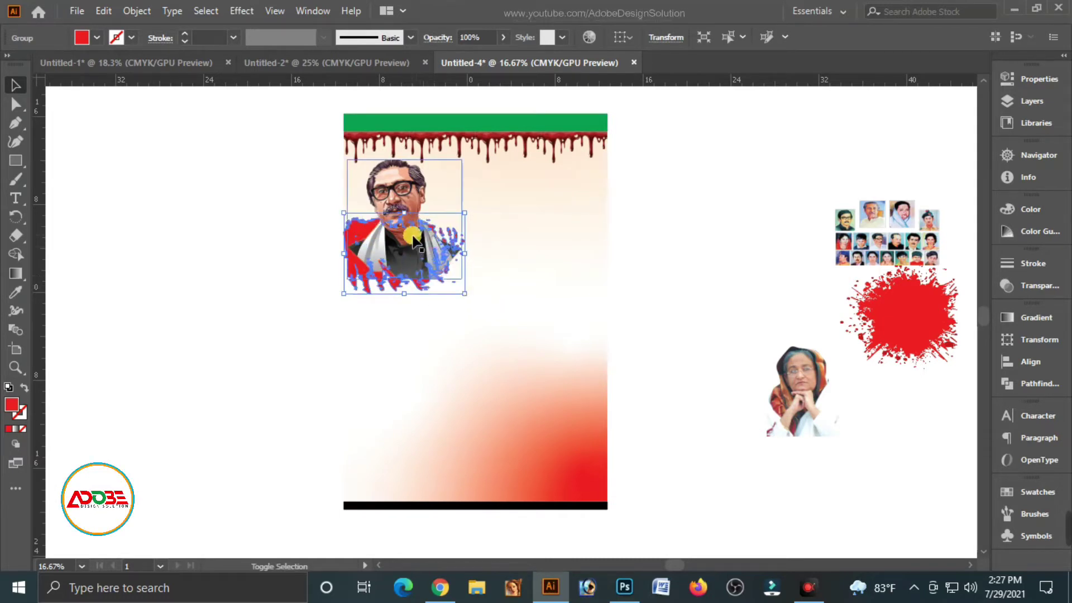
Align the man's portrait and its red splatter to the background's left edge and shift the portrait slightly upward
left_click(487, 273, "shift")
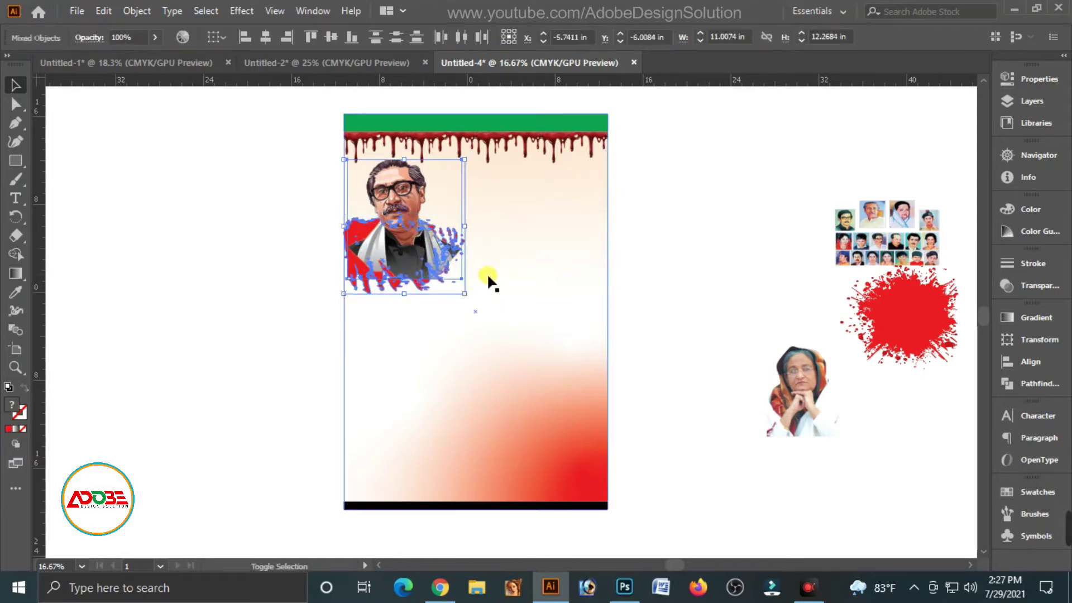
left_click(1027, 362)
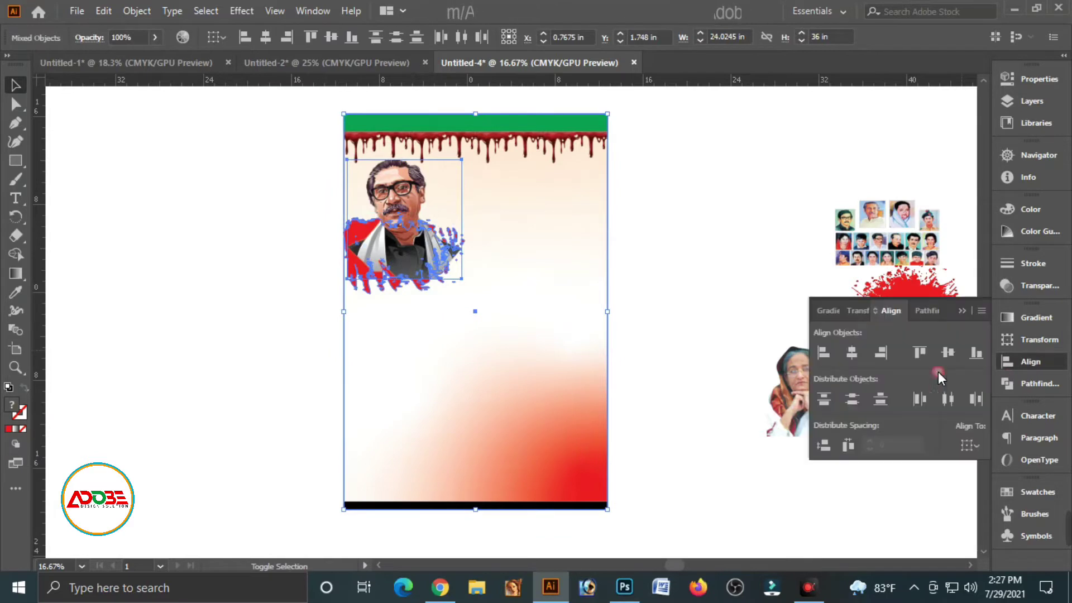
left_click(823, 354)
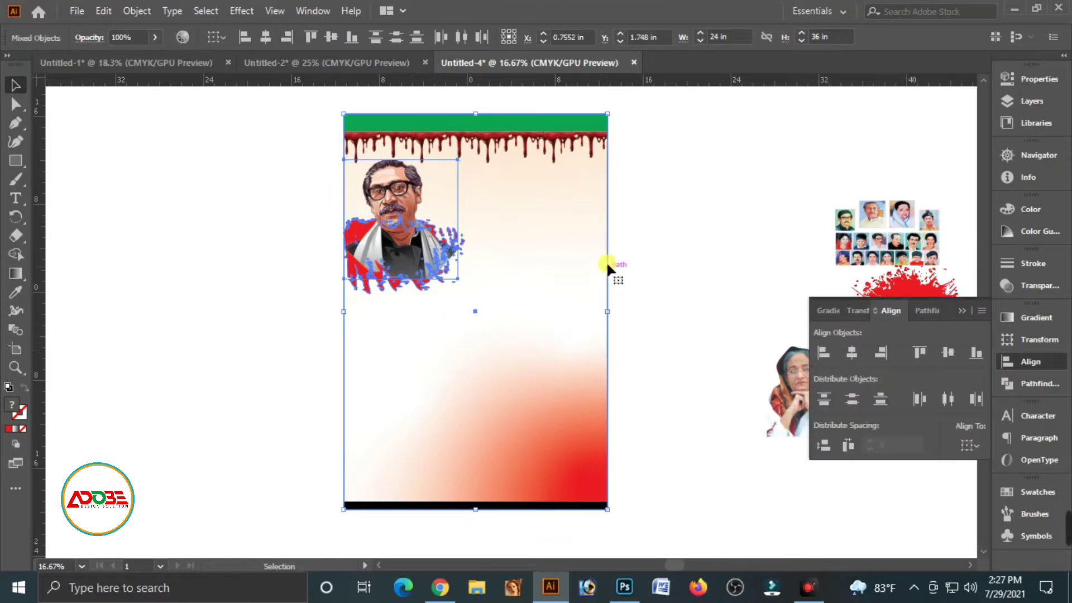
left_click(631, 221)
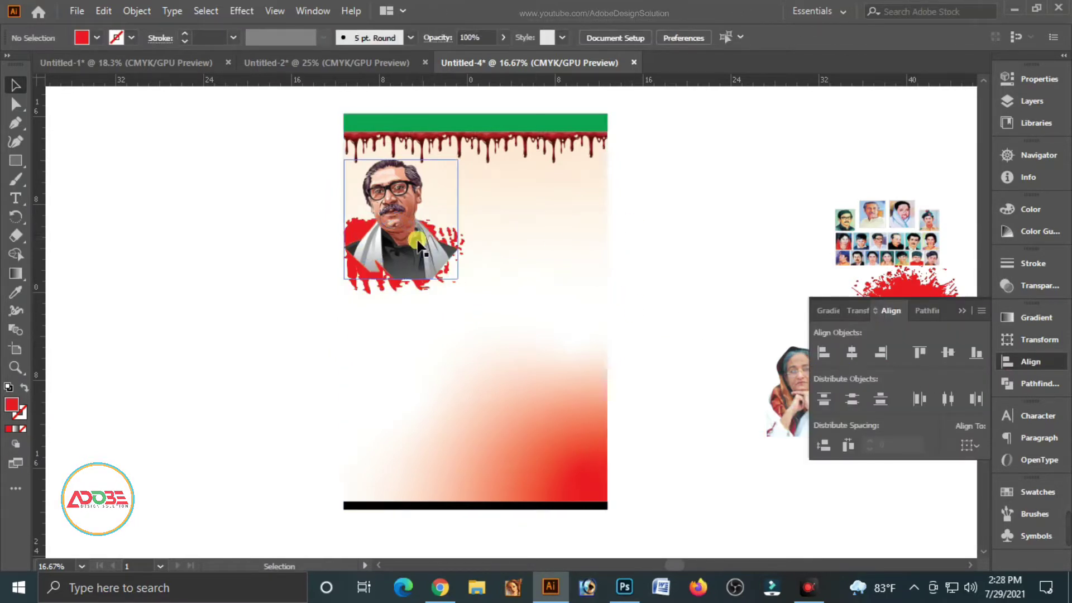
left_click(396, 267)
left_click_drag(396, 266, 396, 255)
left_click(239, 257)
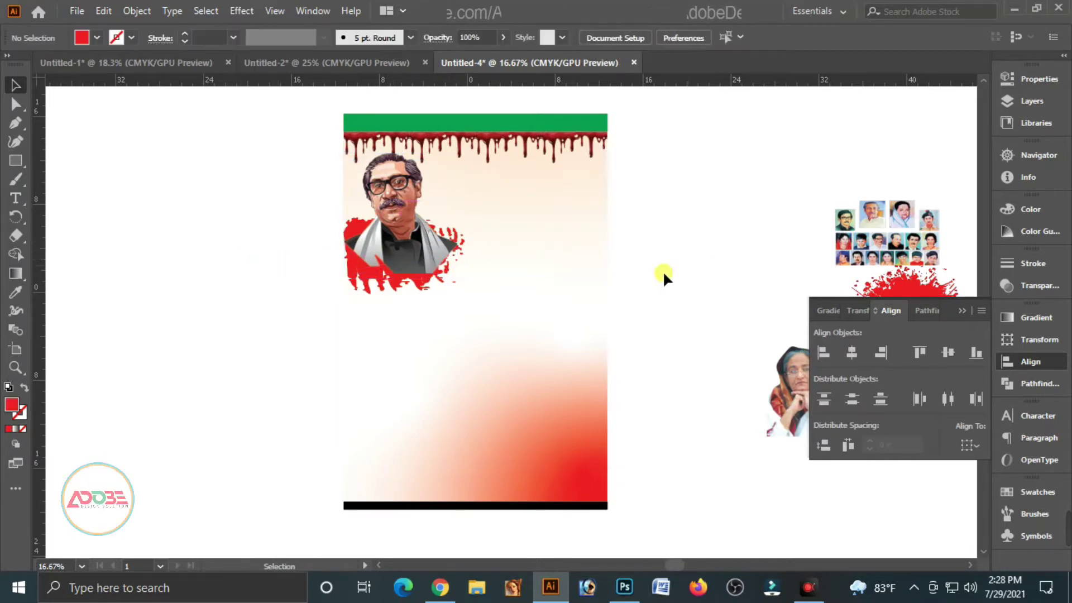
Move the collage of small portraits onto the poster, right of the man's portrait and below the blood border
left_click(961, 307)
left_click_drag(923, 240, 535, 205)
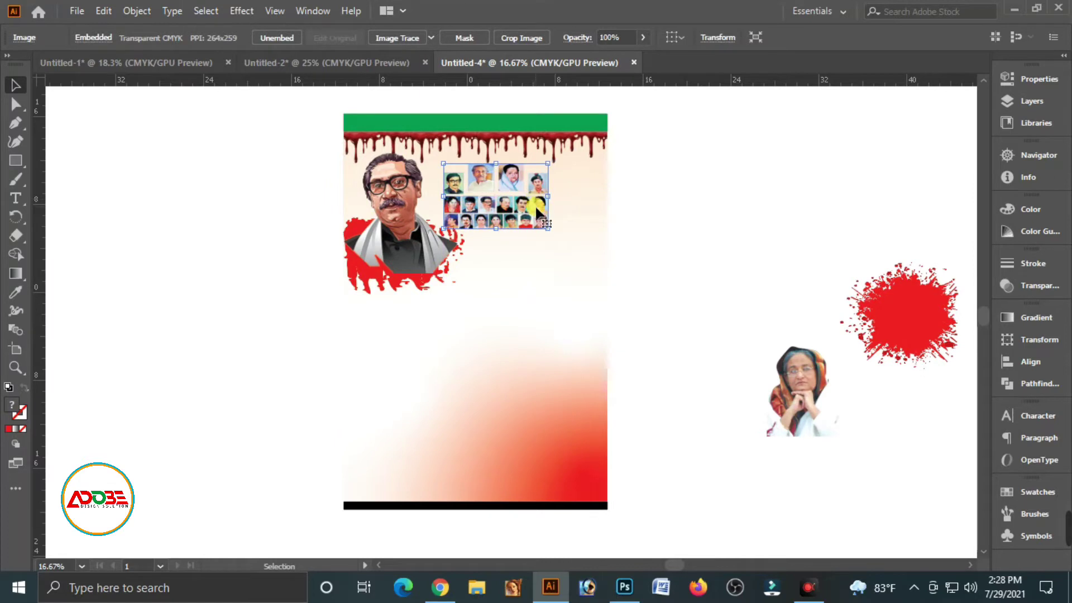
left_click(712, 187)
Move the round red splatter closer to the poster and ungroup it
left_click_drag(922, 318, 740, 302)
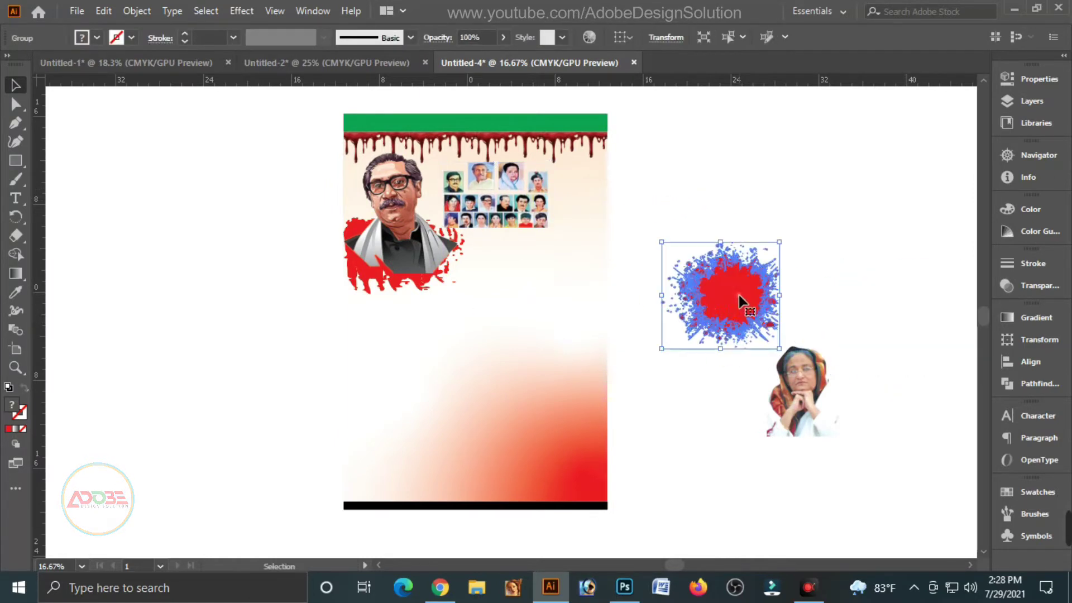
right_click(731, 290)
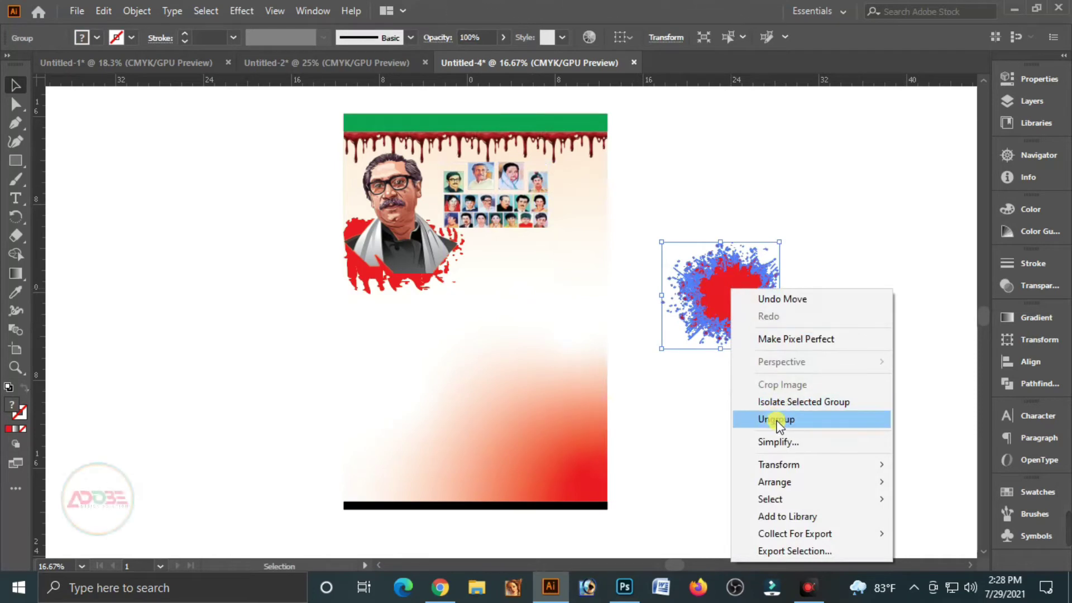
left_click(779, 425)
left_click(814, 259)
left_click(745, 304)
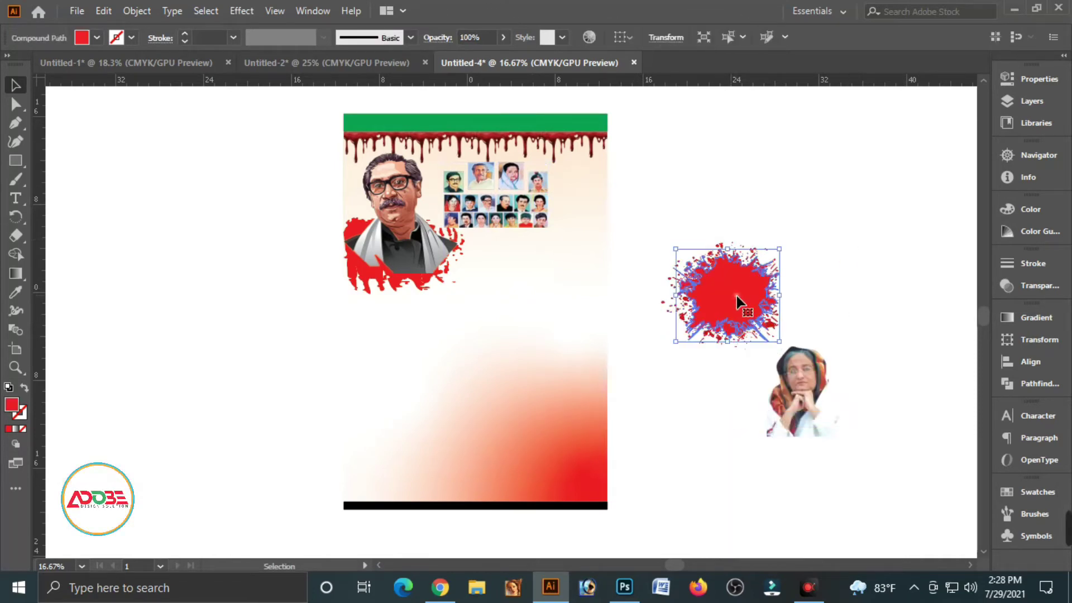
Move the woman's portrait beside the round splatter, send it to the back, and bring the large central splatter shape to the front
left_click_drag(802, 398, 804, 310)
key("ctrl+shift+[")
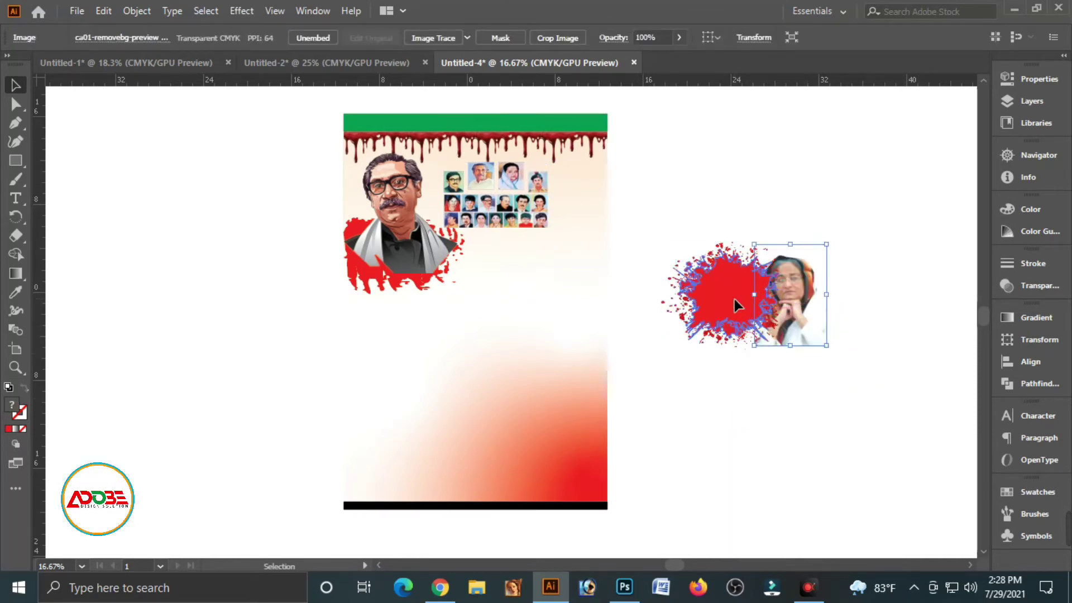
left_click(735, 300)
key("ctrl+shift+]")
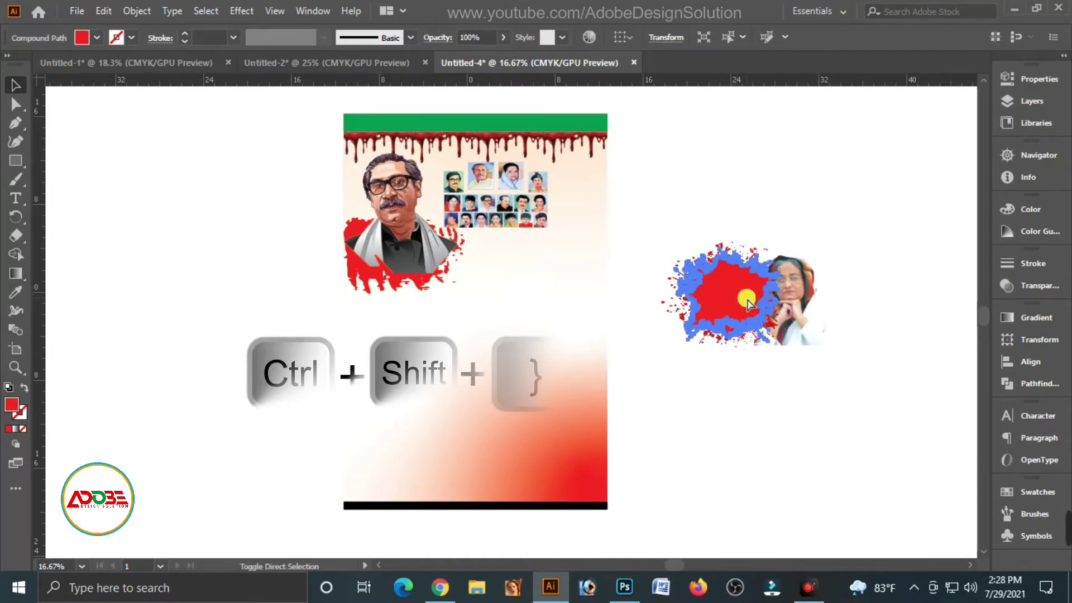
Centre the woman's portrait behind the large splatter shape and make a clipping mask from the two
left_click_drag(800, 323, 736, 306)
left_click(736, 306, "shift")
right_click(737, 285)
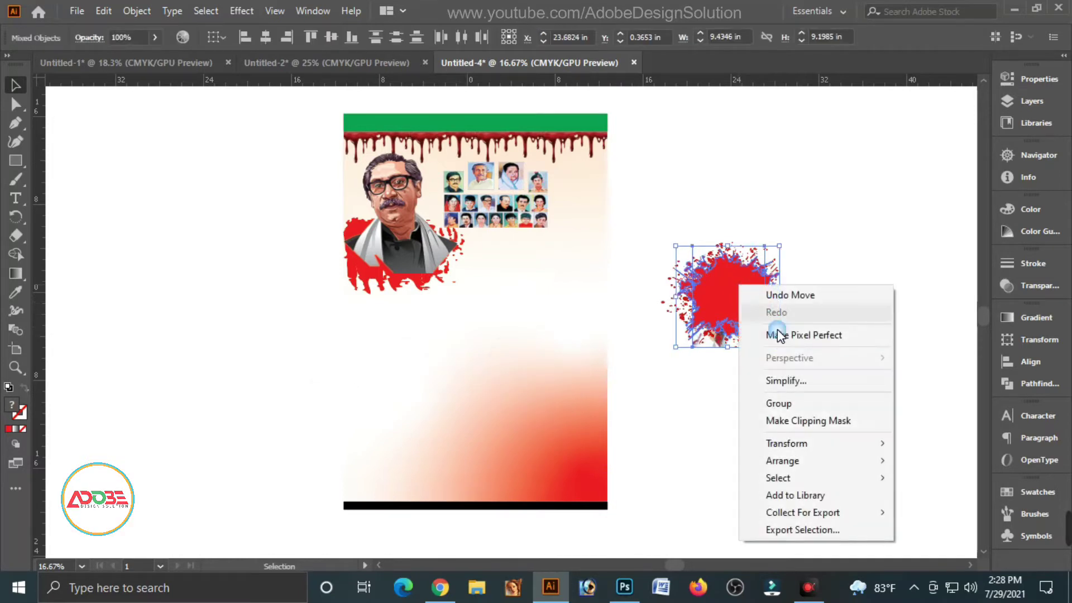
left_click(795, 422)
left_click(619, 313)
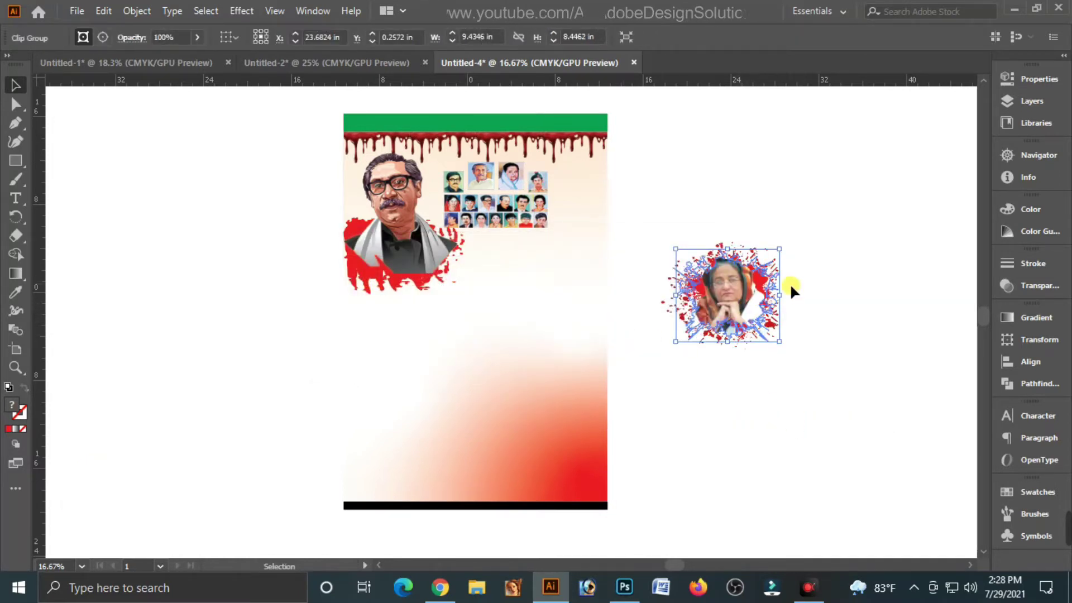
Group the clipped portrait of the woman with all the surrounding red splatter pieces
left_click(829, 255)
left_click(729, 279)
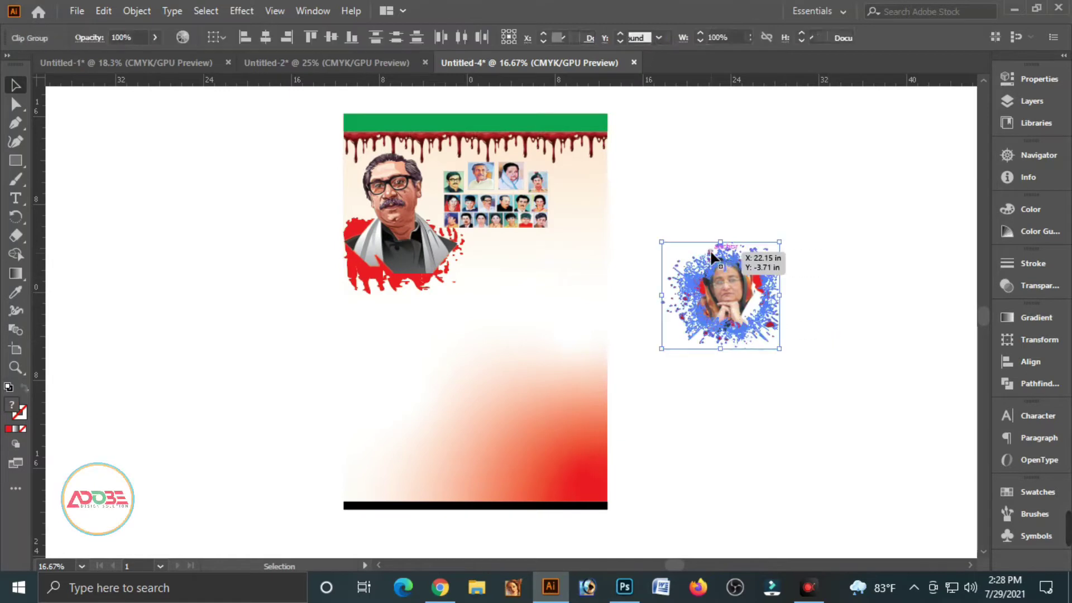
right_click(729, 280)
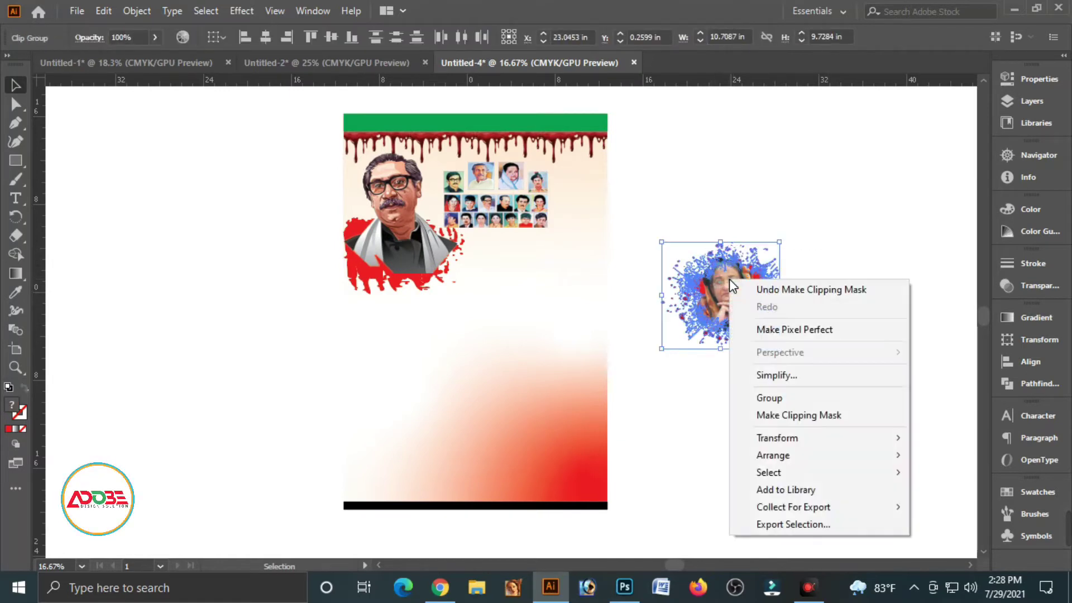
left_click(780, 400)
Move the woman's splatter portrait below the small portraits, align it to the background's right edge, and shift it slightly upward
left_click_drag(740, 294, 556, 273)
left_click(589, 363, "shift")
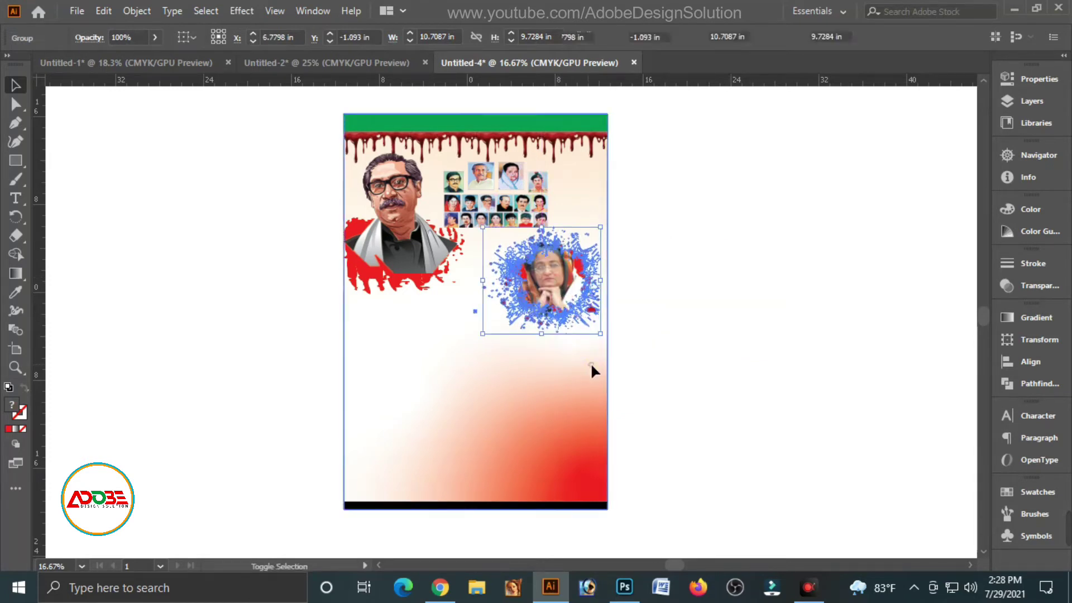
left_click(1021, 362)
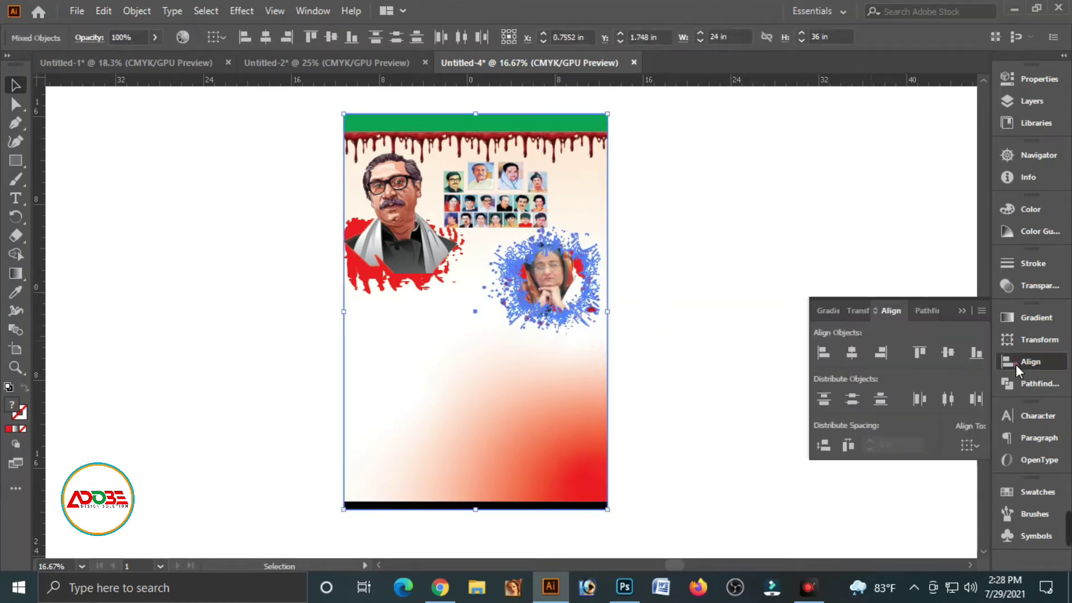
left_click(881, 353)
left_click(676, 270)
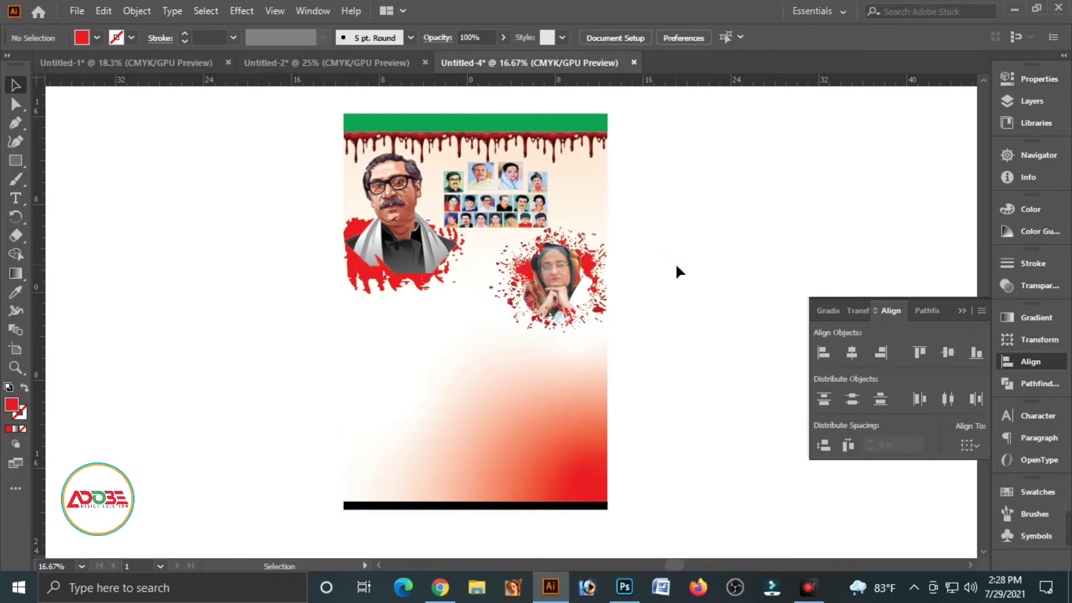
left_click_drag(549, 295, 550, 282)
left_click(691, 242)
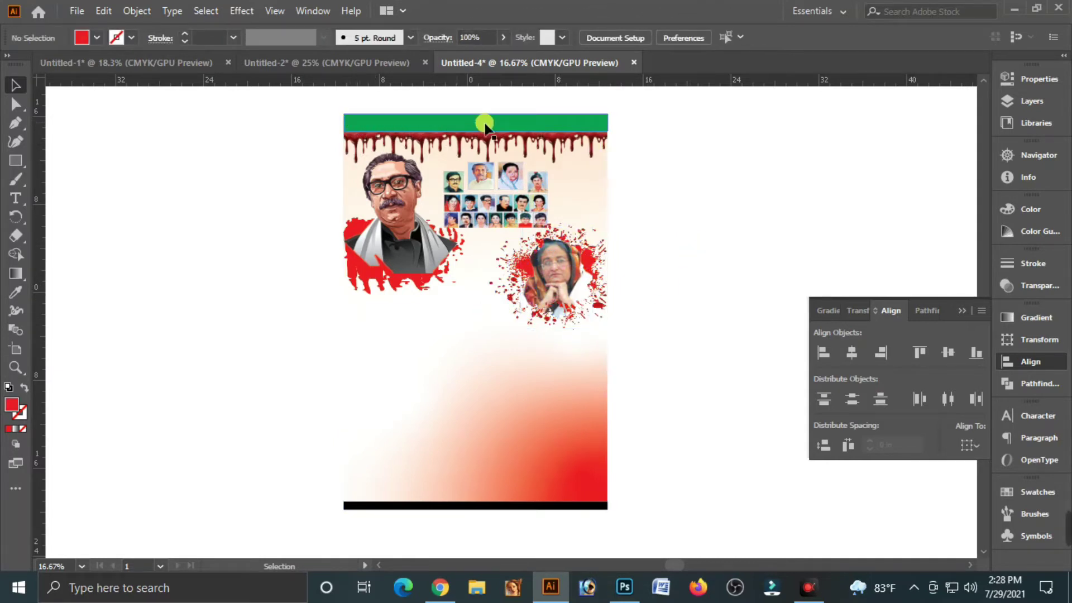
Switch to the Untitled-2 document and cut all of the Bengali text
left_click(383, 64)
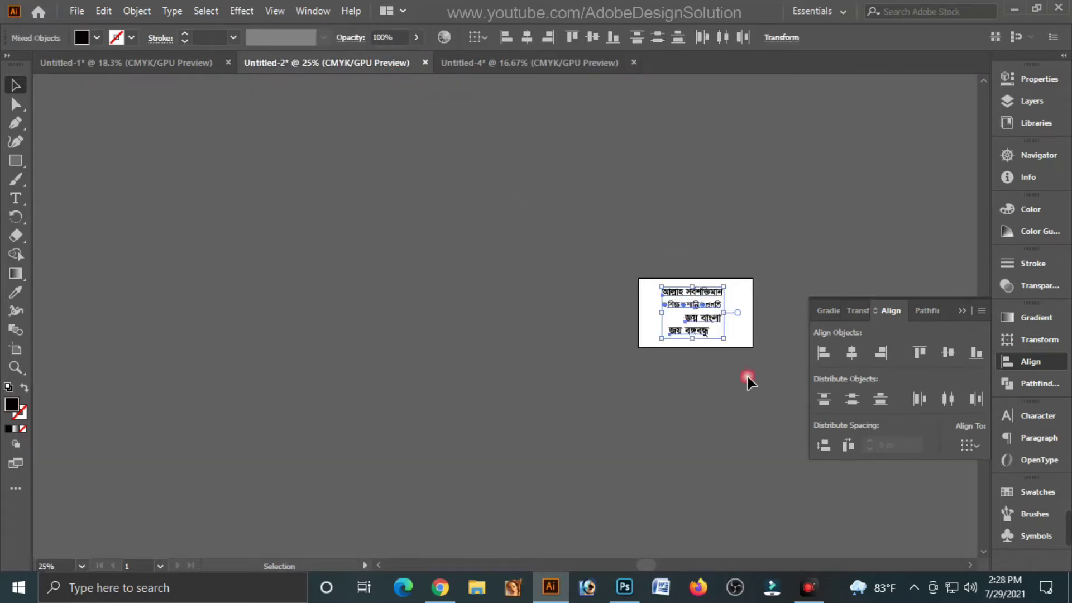
key("ctrl+a")
key("Delete")
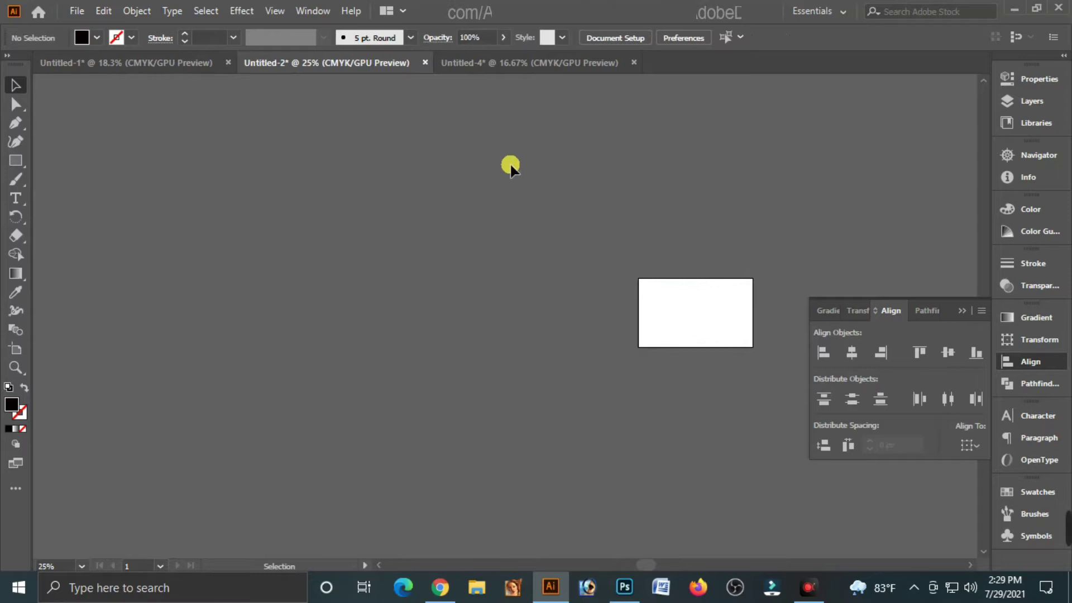
Paste the Bengali text into the Untitled-4 poster document and move it to the blank area beside the poster's upper right corner
left_click(475, 61)
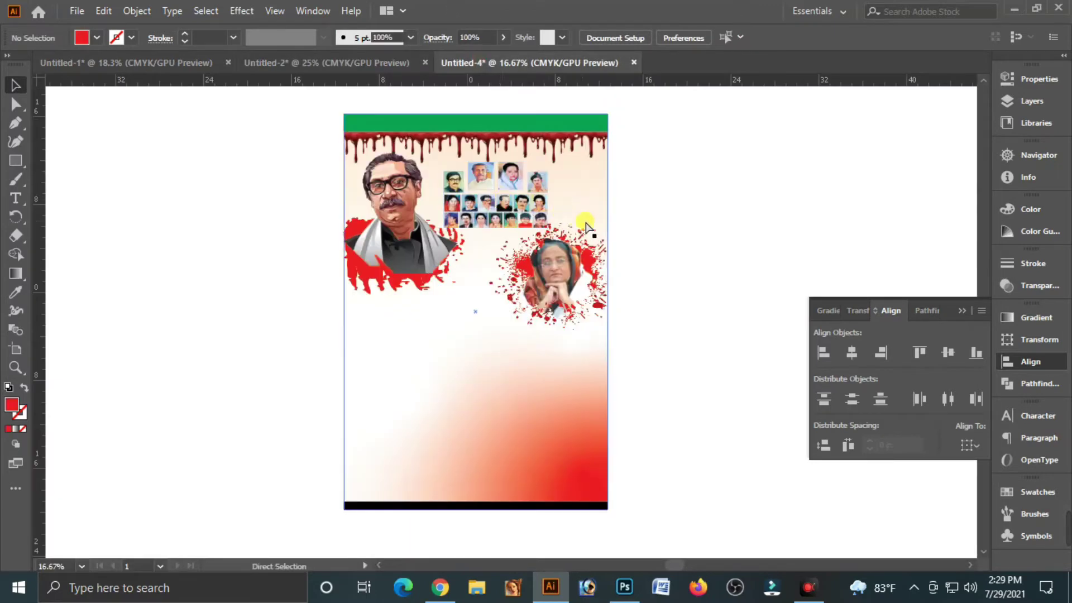
key("ctrl+v")
left_click_drag(498, 331, 635, 141)
left_click(672, 203)
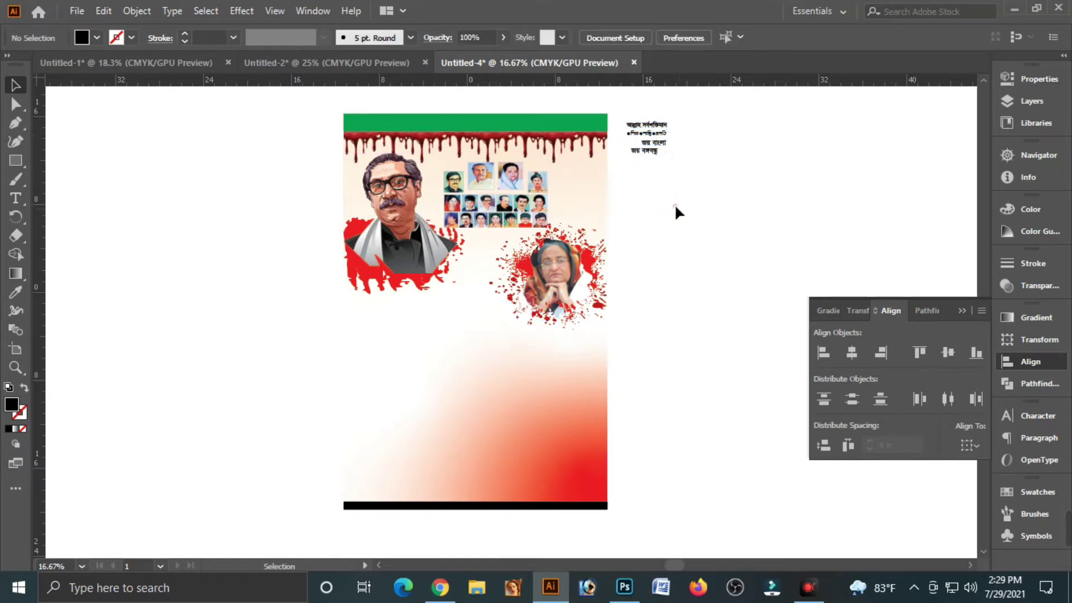
Move the text "আল্লাহ সর্বশক্তিমান" to the middle of the green strip and fill it with yellow, C 0, M 0, Y 100, K 0
scroll(324, 101, "up", 4)
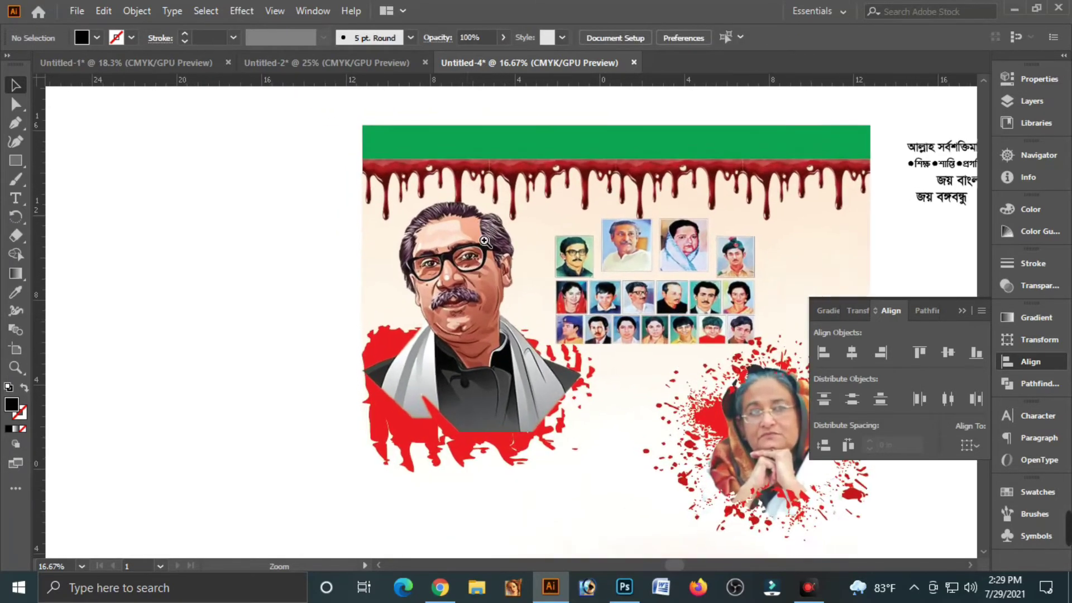
left_click_drag(850, 163, 721, 191)
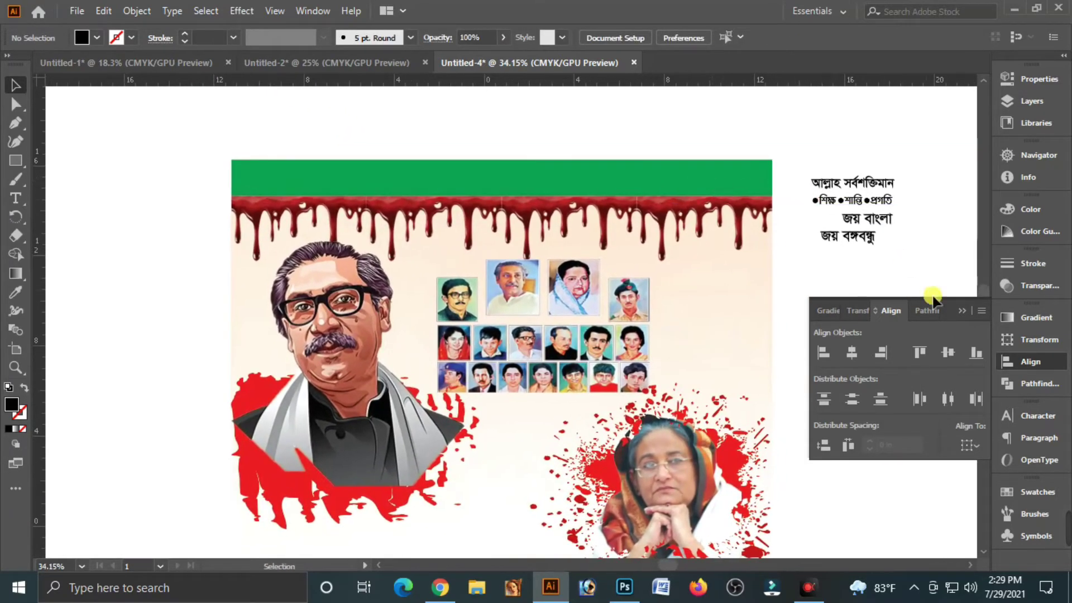
left_click(969, 314)
left_click_drag(887, 184, 535, 173)
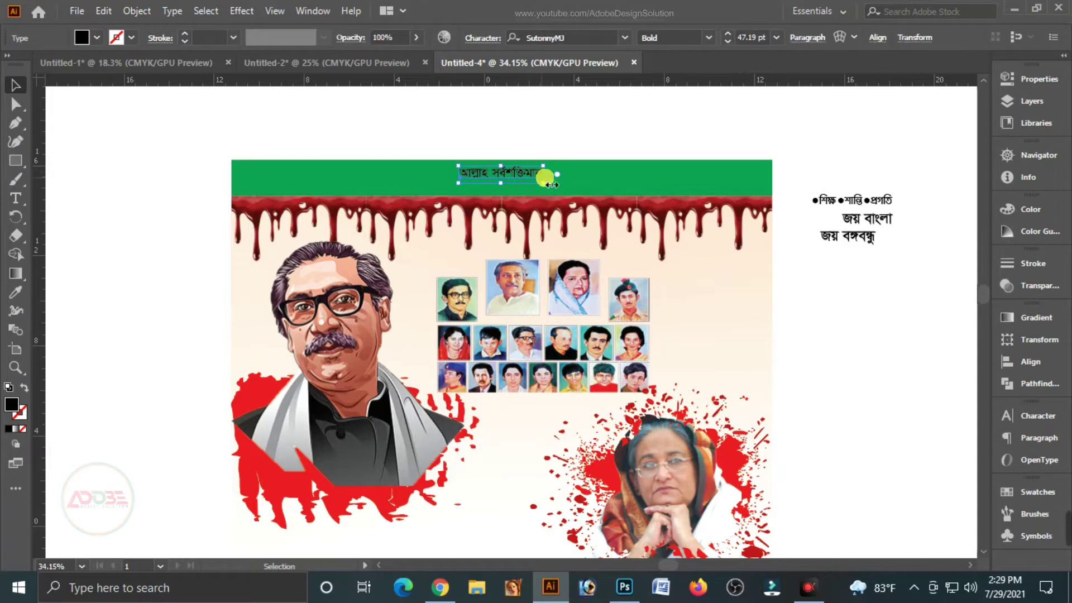
left_click(1030, 209)
left_click_drag(882, 288, 1016, 263)
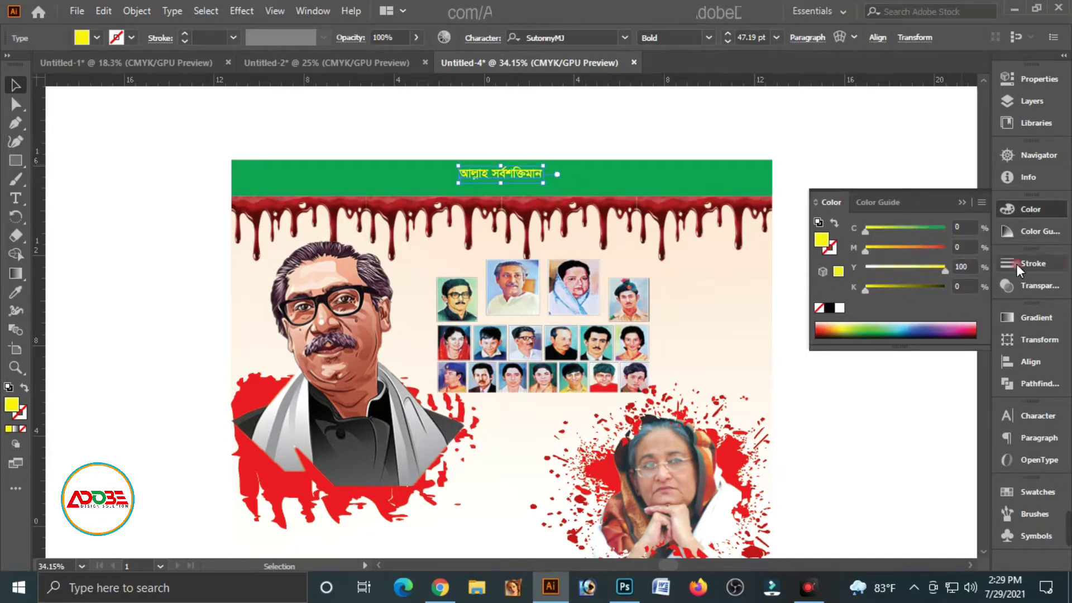
left_click(890, 143)
left_click(961, 203)
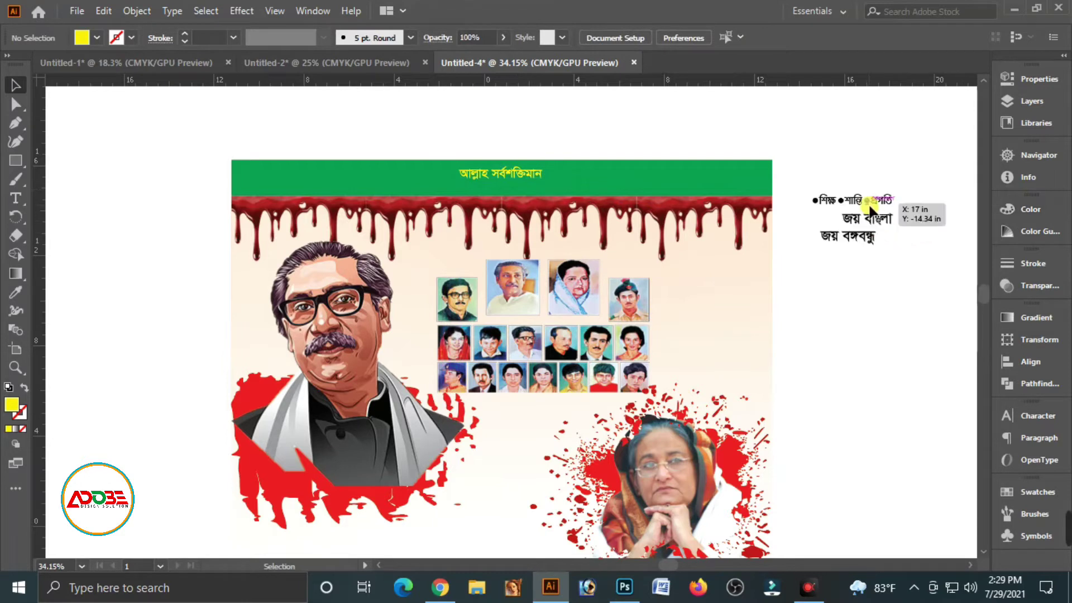
Place "জয় বাংলা" at the left end of the green strip and "জয় বঙ্গবন্ধু" at its right end
left_click_drag(847, 217, 276, 176)
left_click_drag(852, 248, 741, 180)
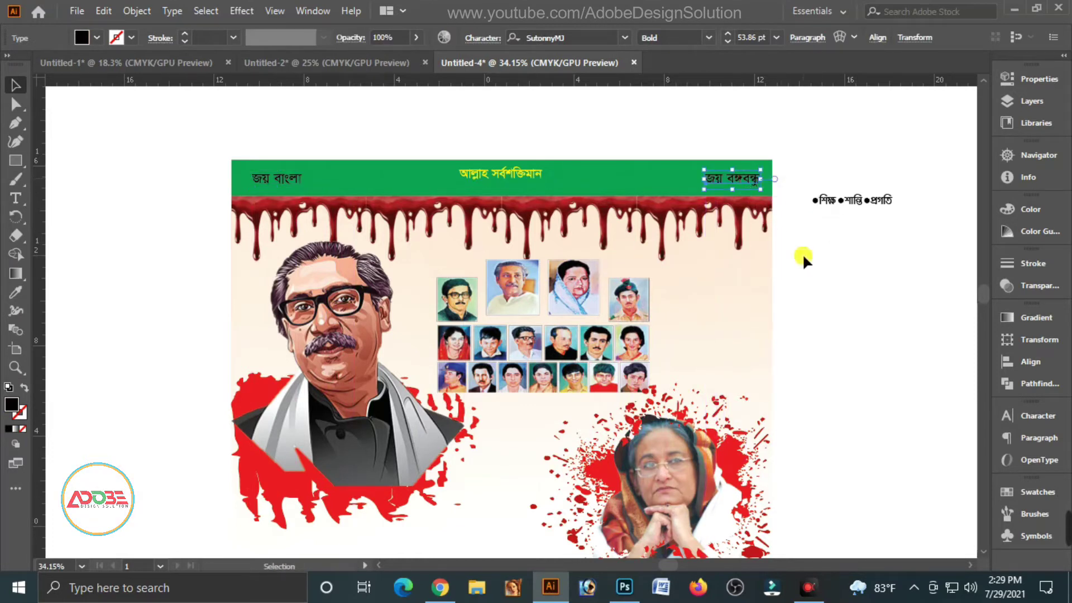
left_click(284, 180)
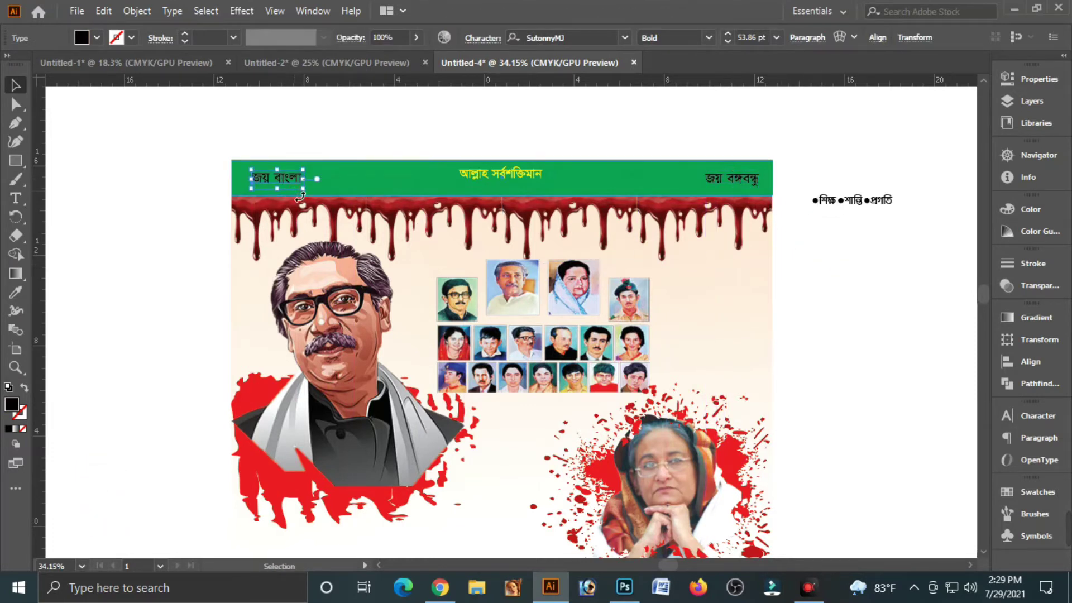
Draw a small black rectangle above the poster's upper left corner and slant its sides into a parallelogram
left_click(101, 163)
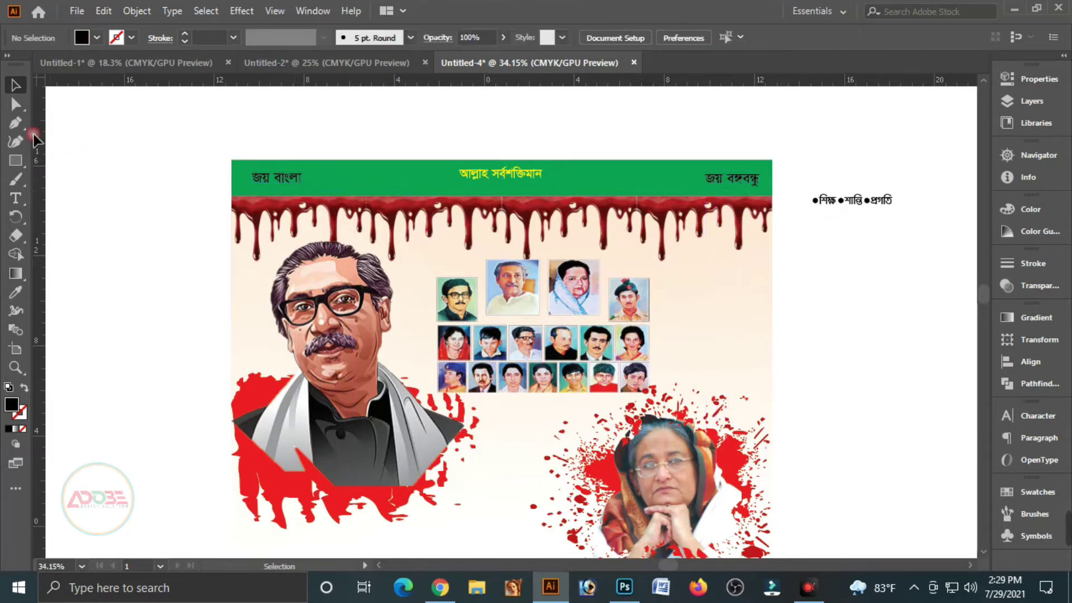
left_click(16, 161)
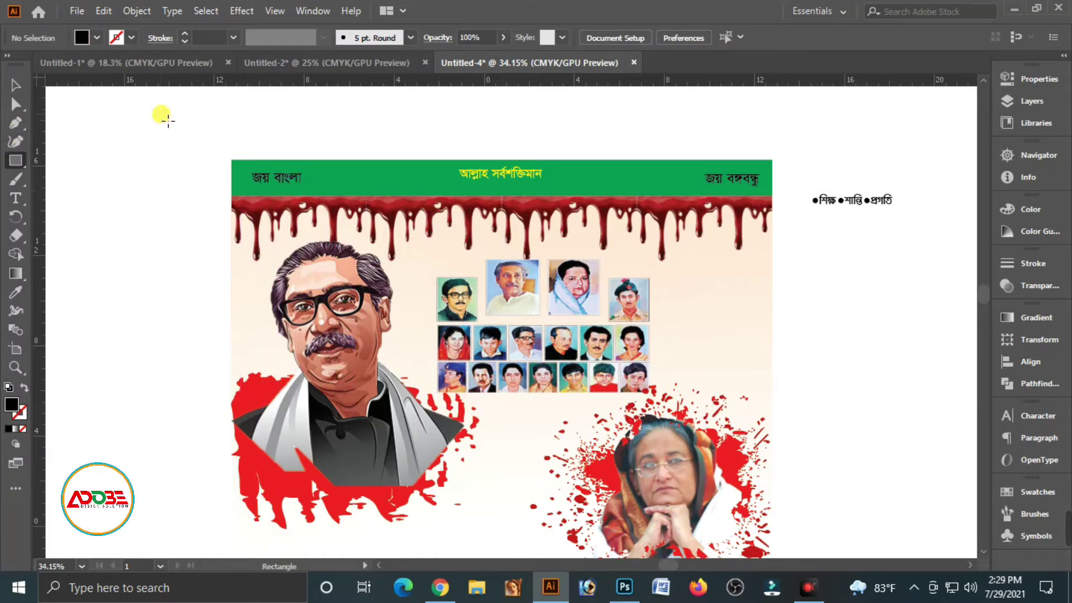
left_click_drag(162, 114, 207, 133)
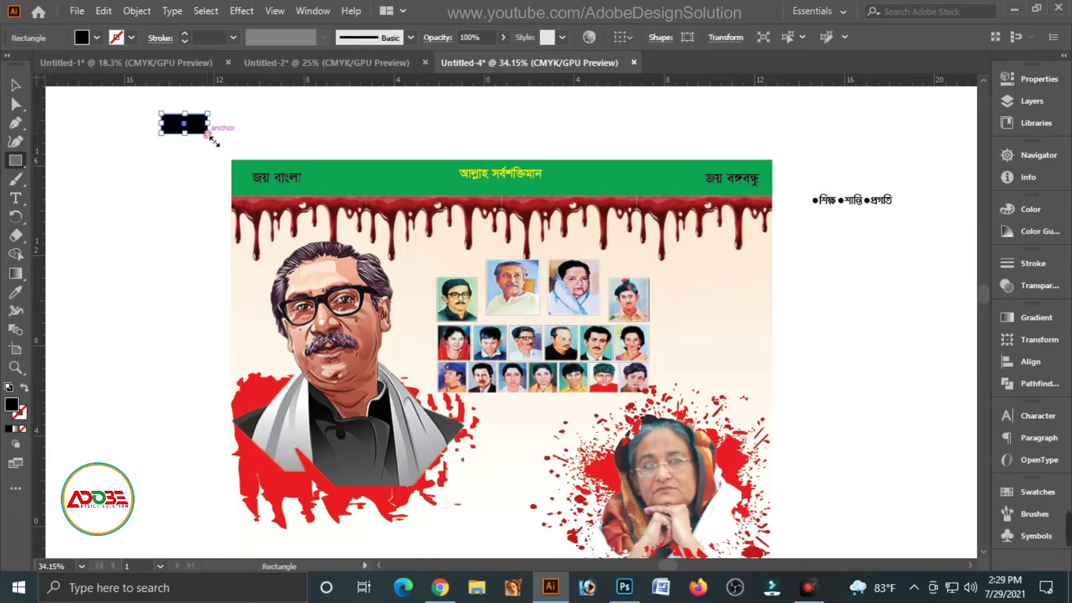
left_click(17, 103)
left_click_drag(143, 102, 216, 130)
left_click(215, 140)
left_click(180, 171)
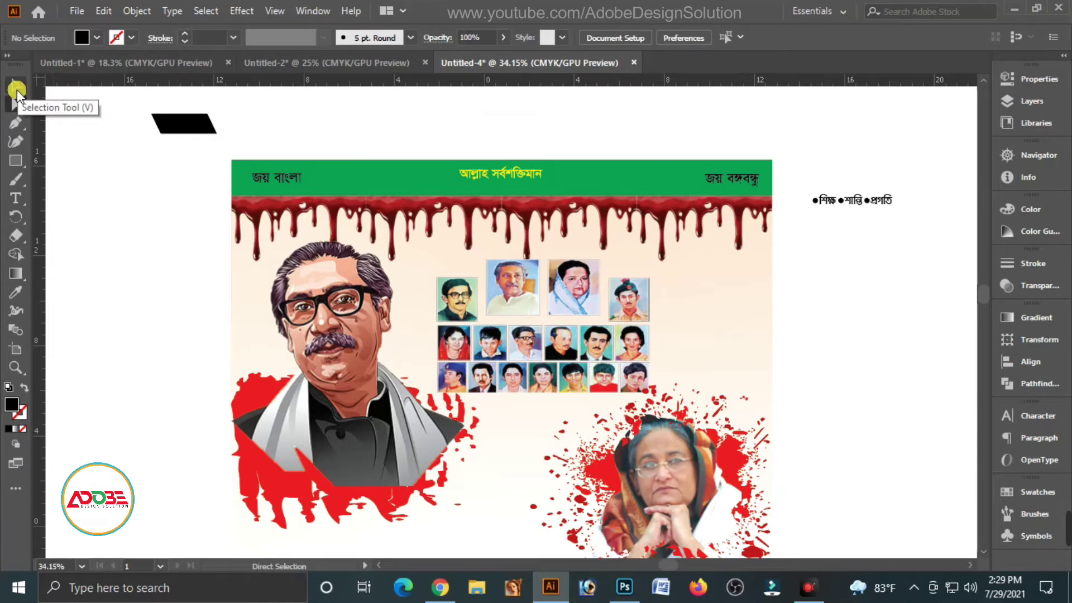
Round all corners of the black parallelogram fully, place it over "জয় বাংলা" in the green strip and enlarge it to cover the text
left_click(16, 89)
left_click(167, 127)
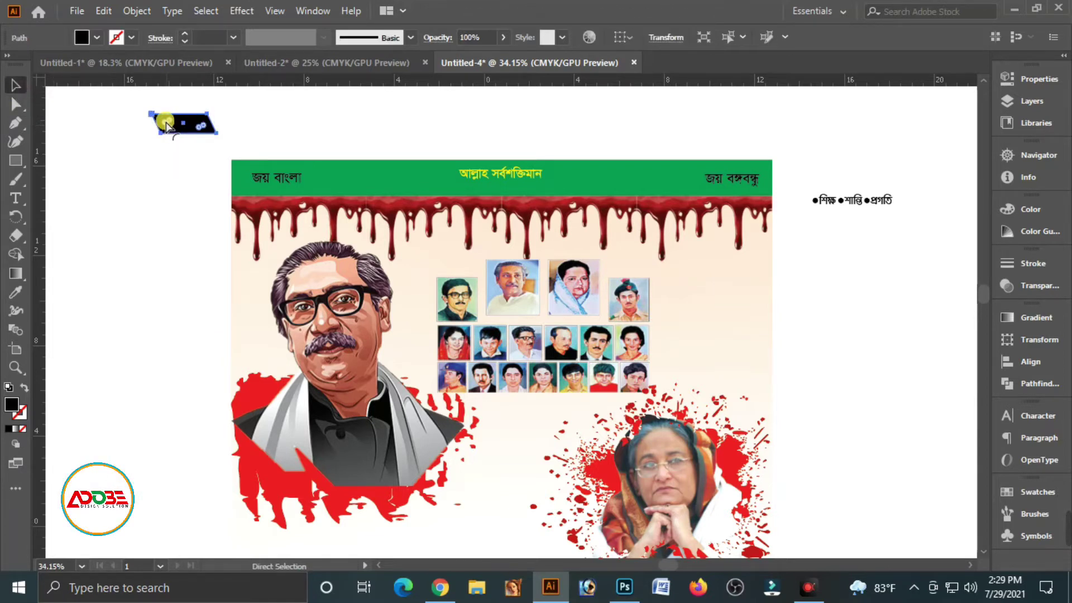
left_click_drag(166, 123, 168, 129)
left_click(162, 158)
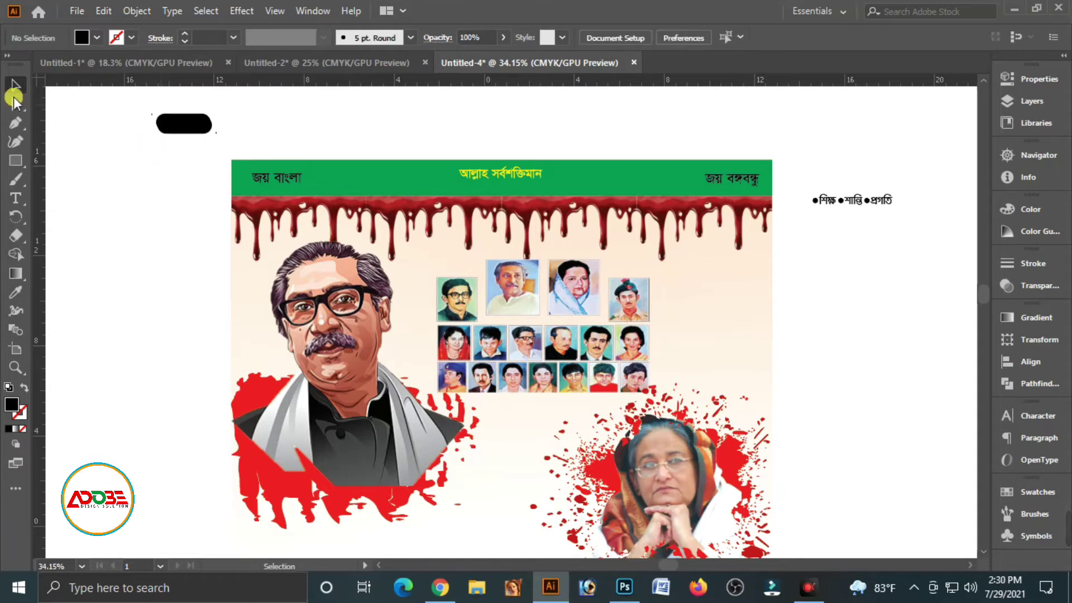
left_click(212, 130)
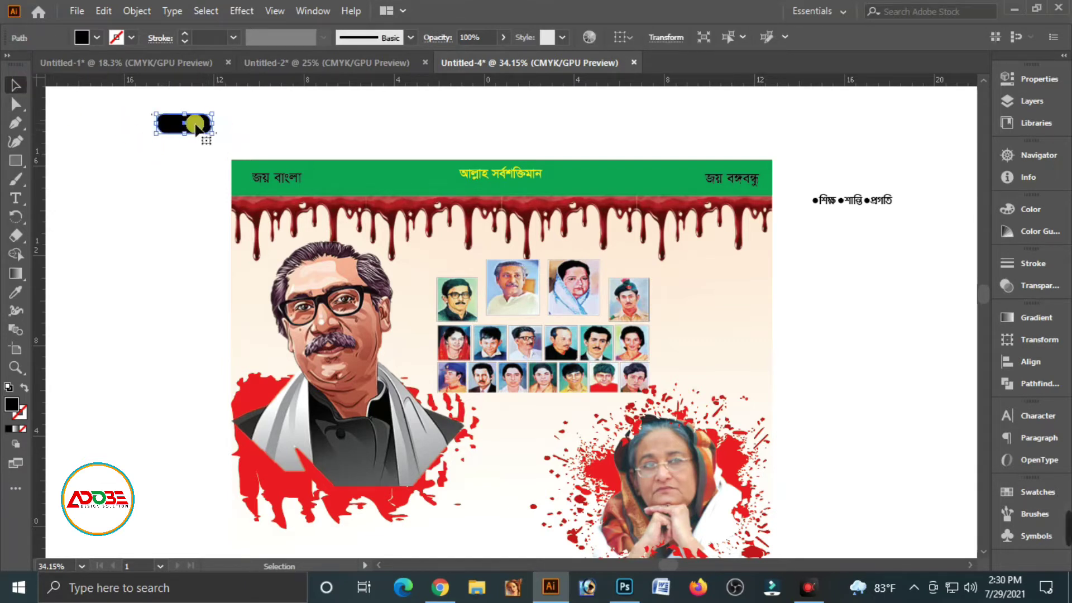
left_click_drag(195, 126, 313, 190)
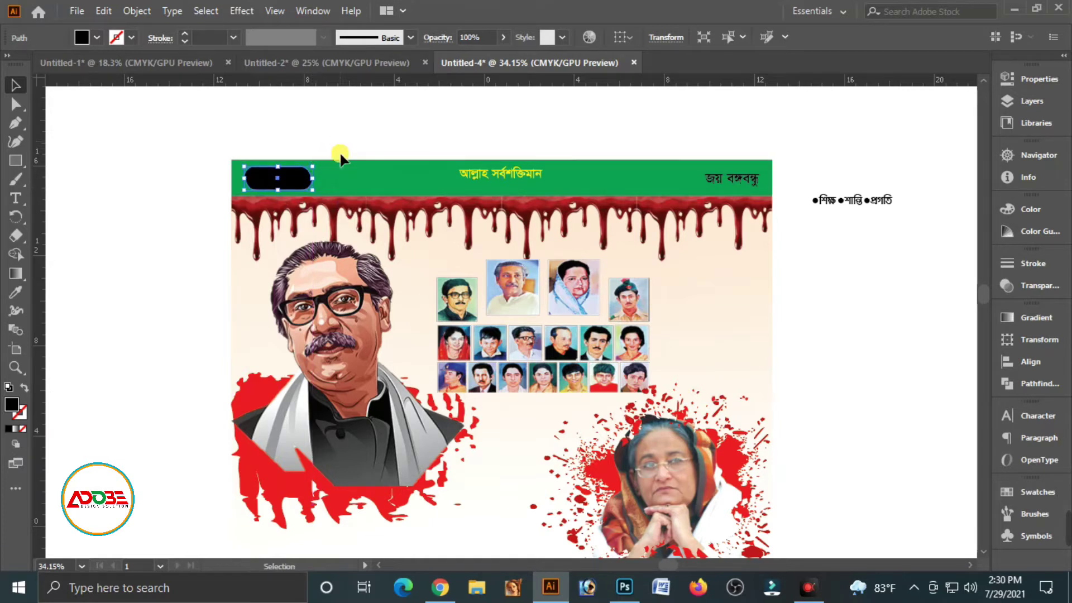
key("ctrl+shift+a")
Bring the text "জয় বাংলা" in front of the black badge and fill it with white, C 0, M 0, Y 0, K 0
left_click(291, 180)
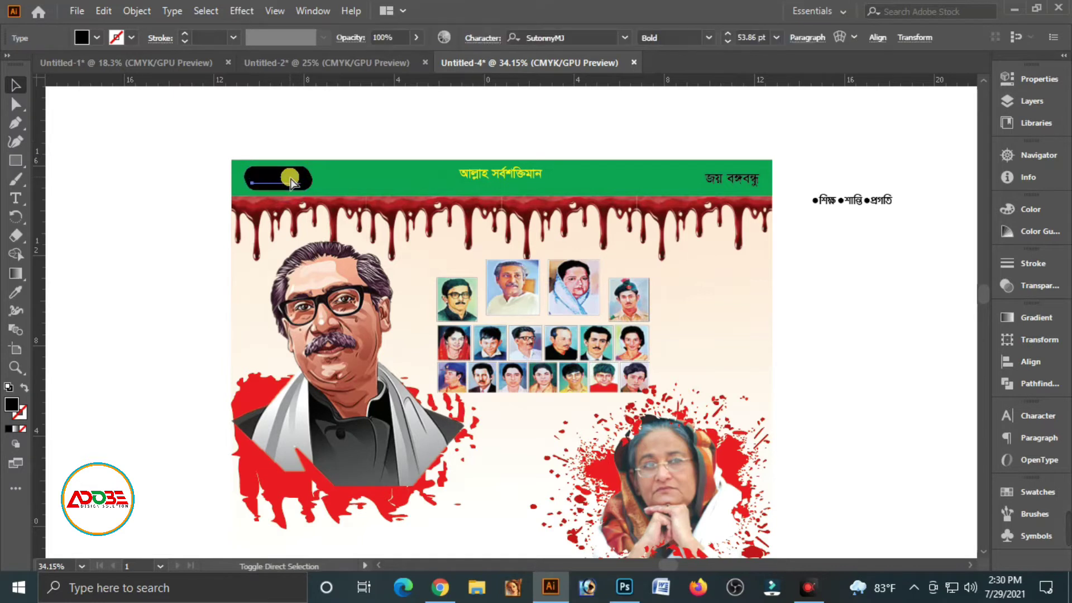
left_click(1030, 210)
left_click_drag(897, 294, 865, 287)
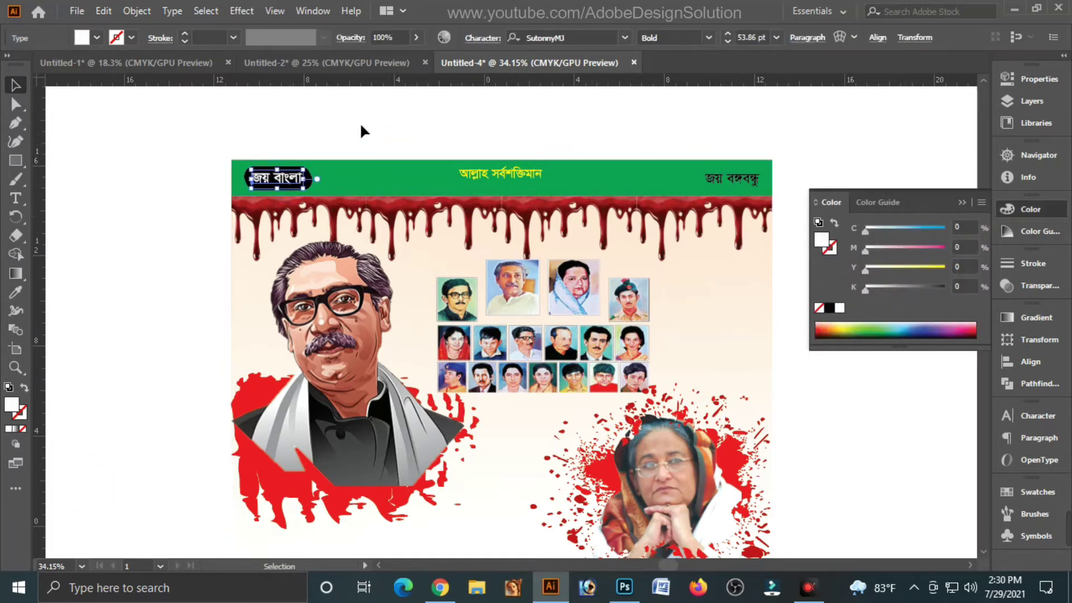
left_click(359, 122)
Fill the rounded badge behind "জয় বাংলা" with dark green, C 100, M 0, Y 100, K 20
left_click(310, 184)
left_click(325, 132)
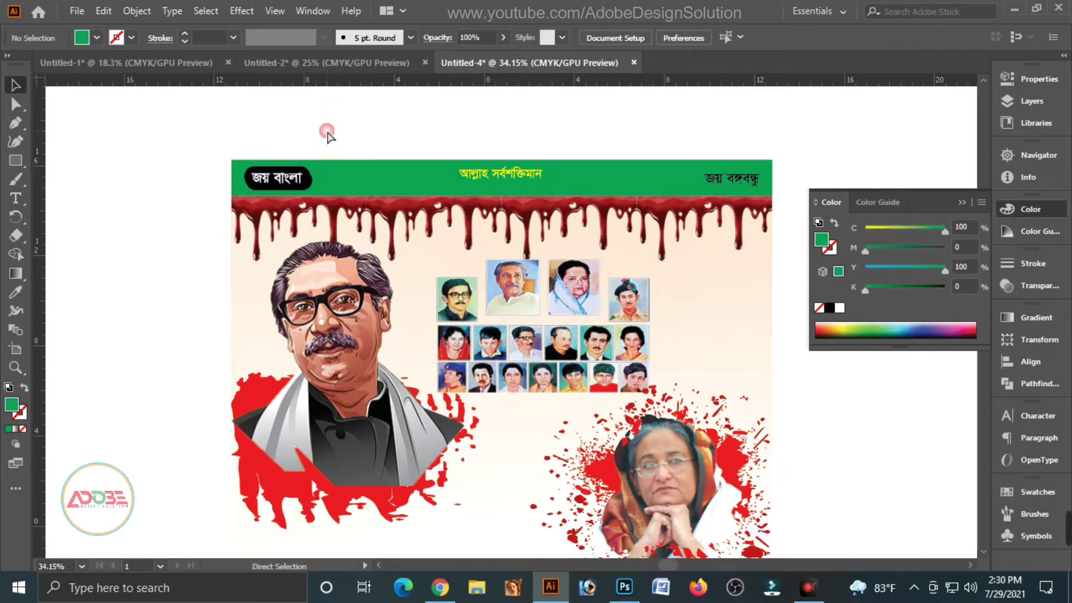
left_click(301, 179)
left_click_drag(882, 287, 804, 286)
left_click_drag(923, 266, 973, 267)
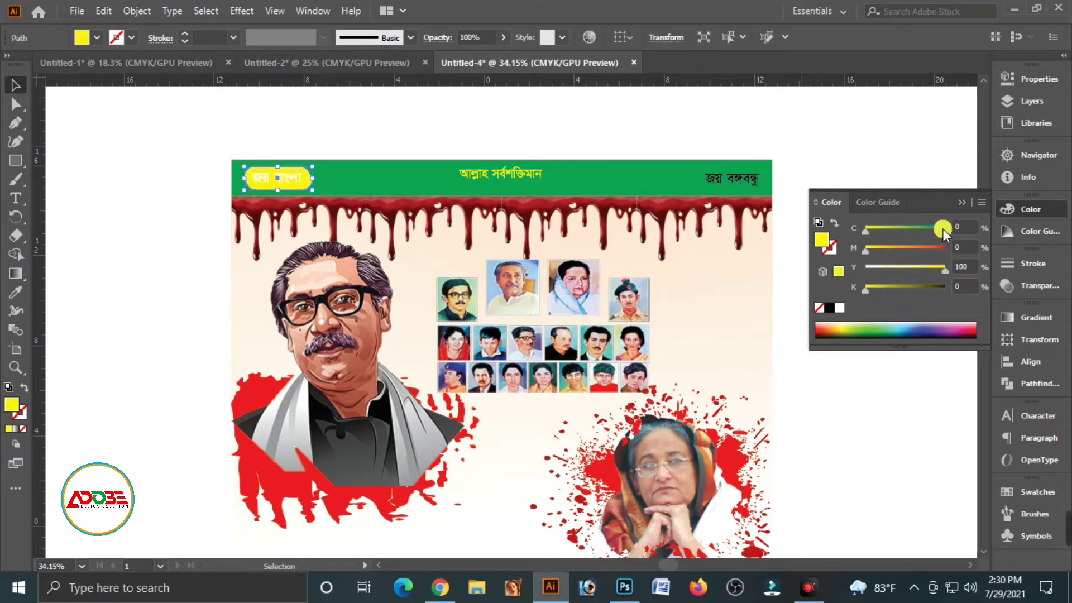
left_click_drag(942, 229, 1000, 228)
left_click(965, 292)
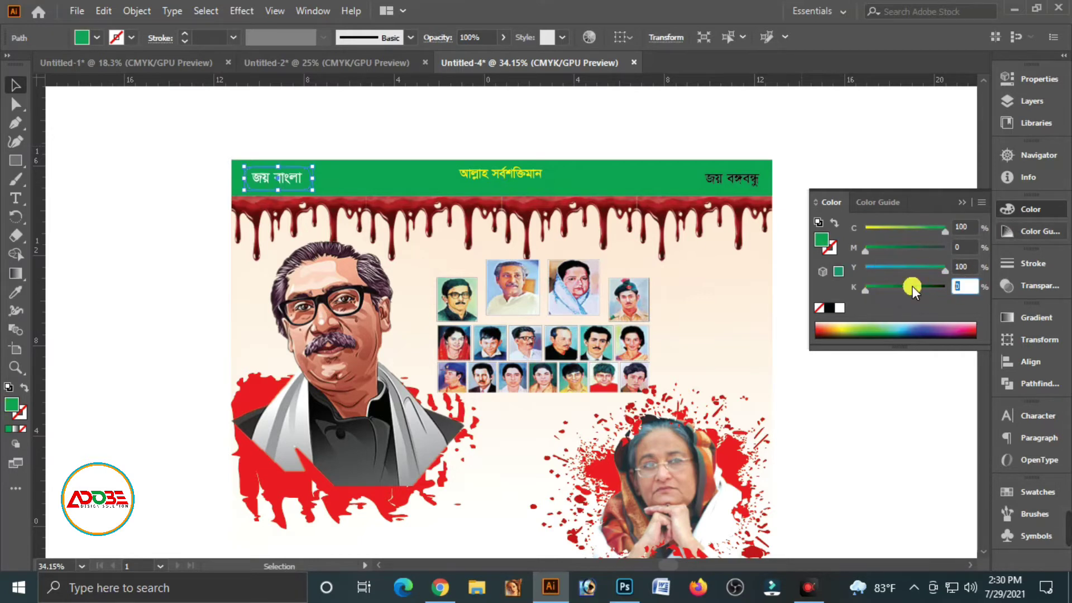
type("20")
key("Return")
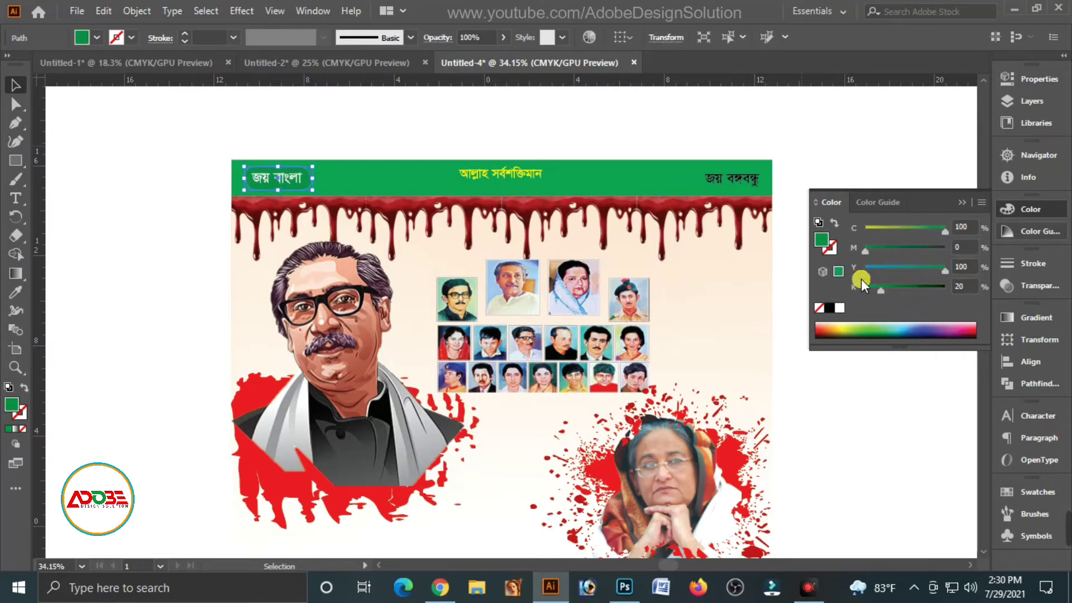
left_click(729, 143)
Copy the badge onto "জয় বঙ্গবন্ধু" at the strip's right end and fill the copy with red, C 0, M 100, Y 100, K 0
left_click(308, 186)
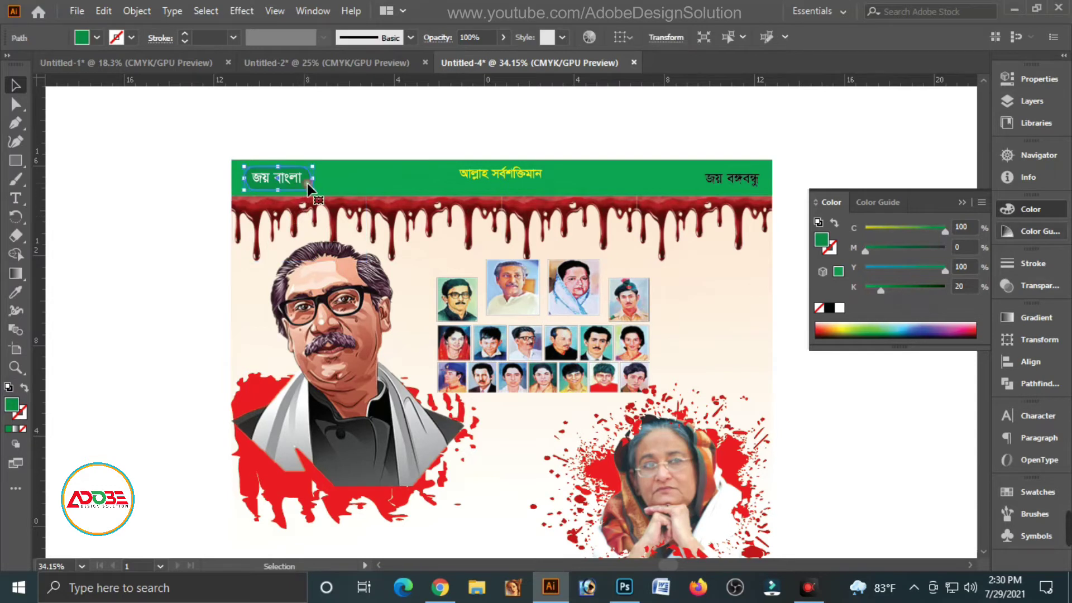
left_click_drag(307, 183, 762, 203)
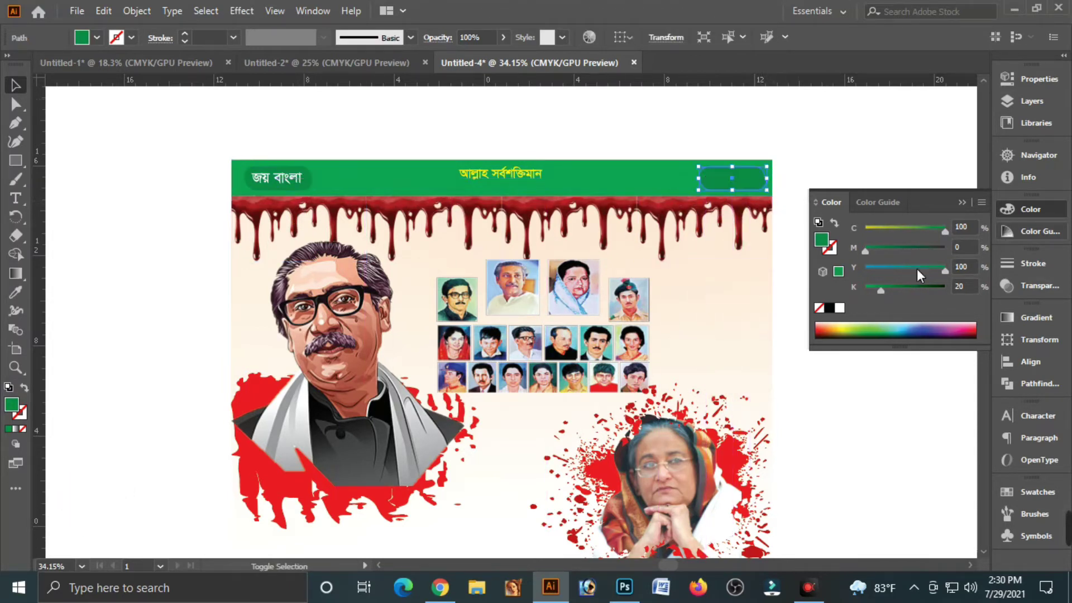
left_click_drag(908, 230, 945, 247)
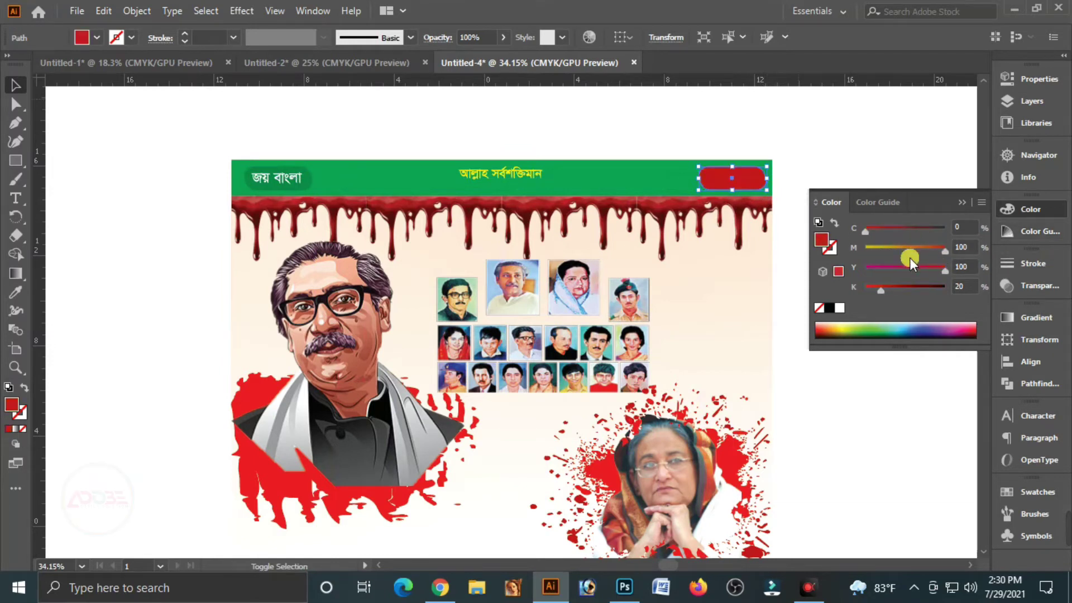
left_click_drag(880, 287, 865, 287)
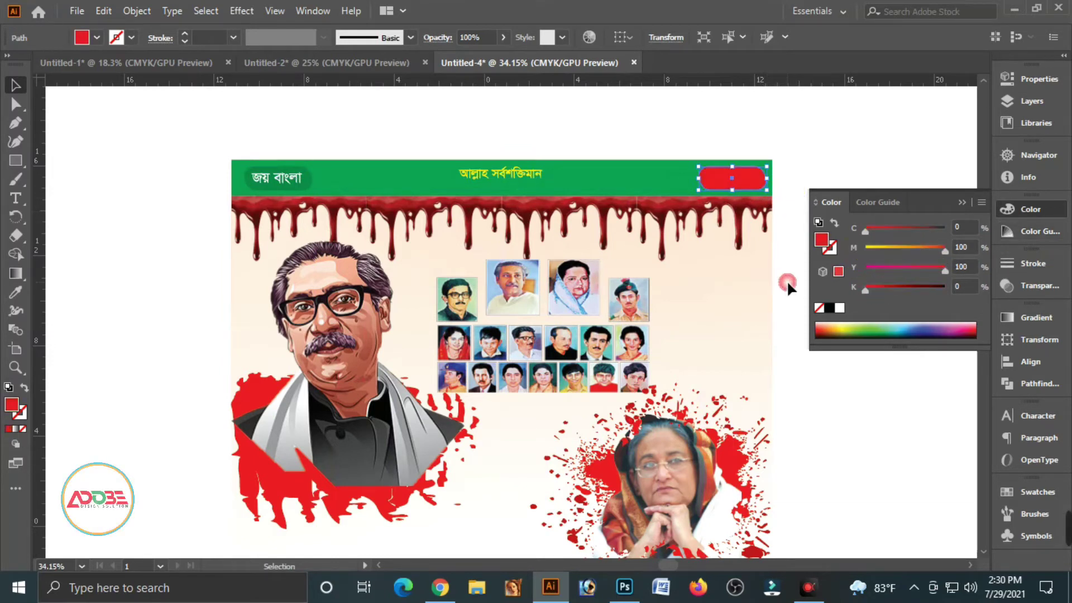
left_click(786, 280)
Bring the text "জয় বঙ্গবন্ধু" in front of the red badge and fill it with white, C 0, M 0, Y 0, K 0
left_click(748, 182)
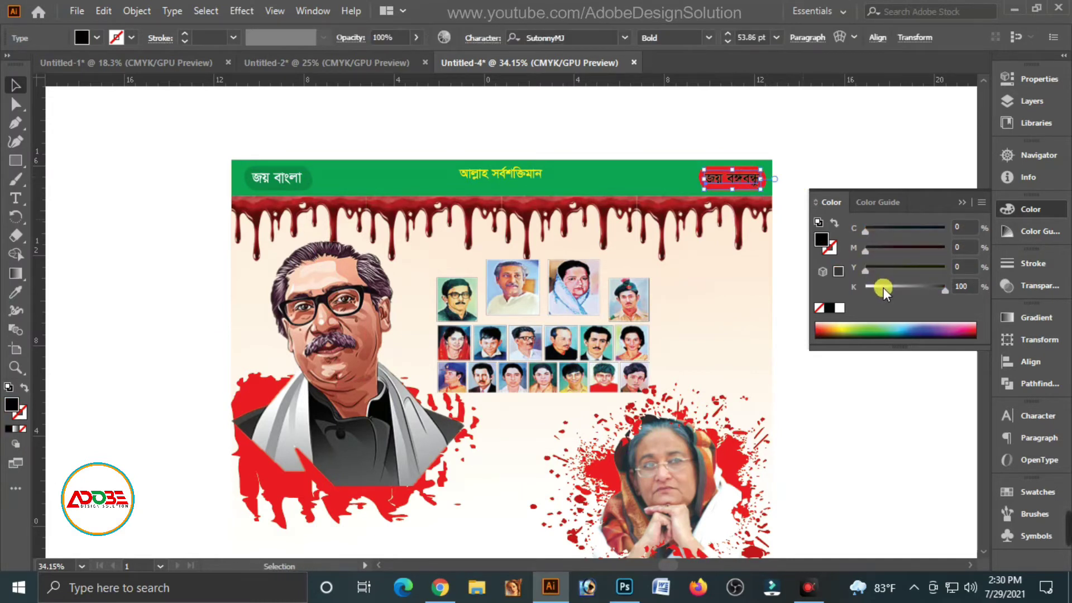
left_click_drag(883, 287, 865, 287)
left_click(841, 127)
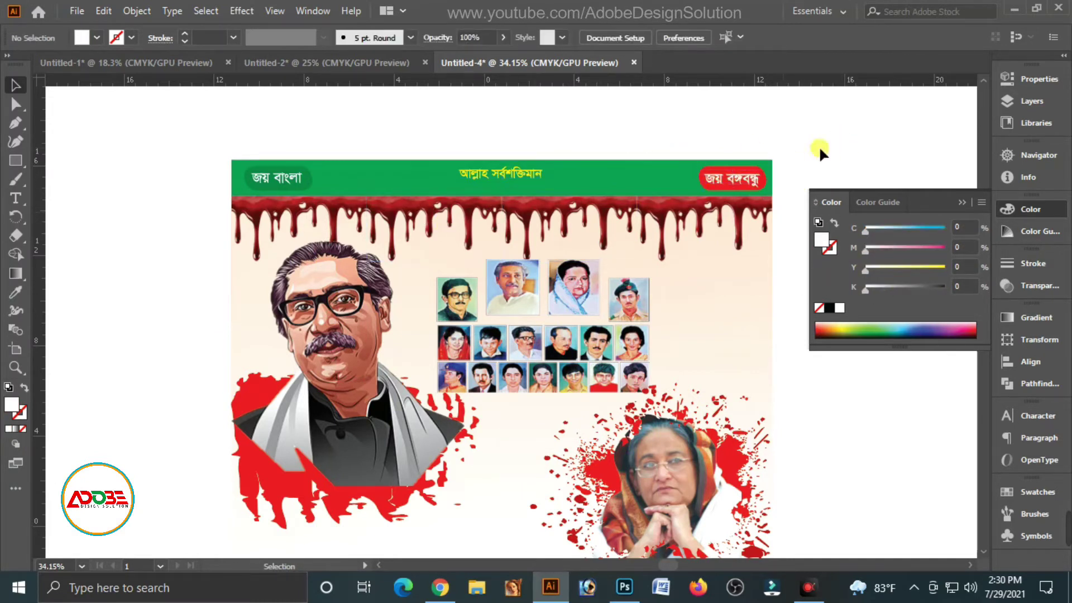
left_click(957, 203)
Move the text "●শিক্ষ ●শান্তি ●প্রগতি" onto the blood border below the yellow slogan and fill it with white, C 0, M 0, Y 0, K 0
left_click_drag(862, 204, 505, 208)
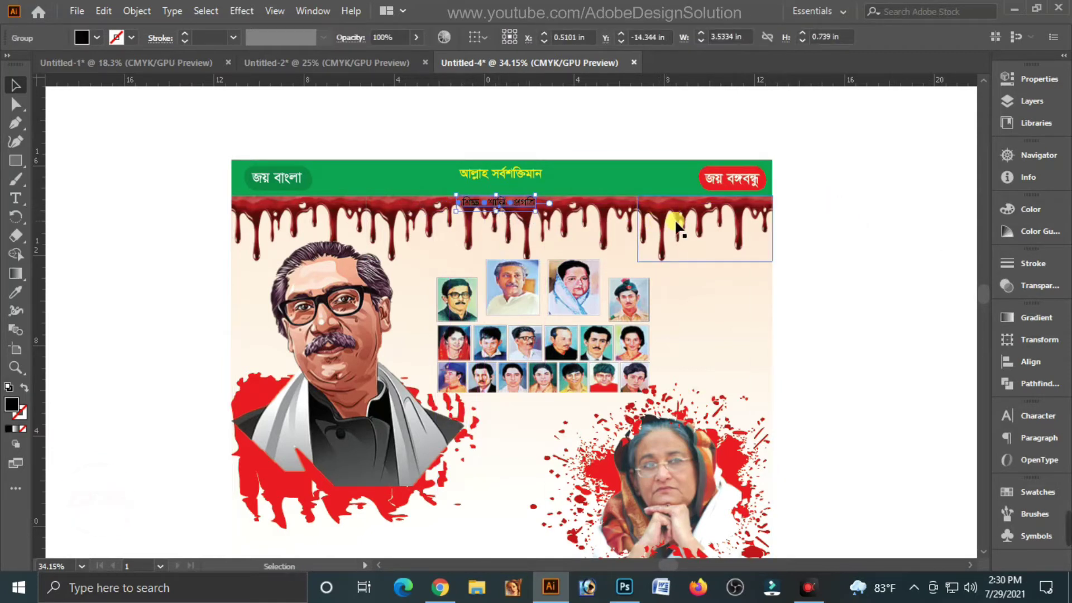
left_click(1029, 211)
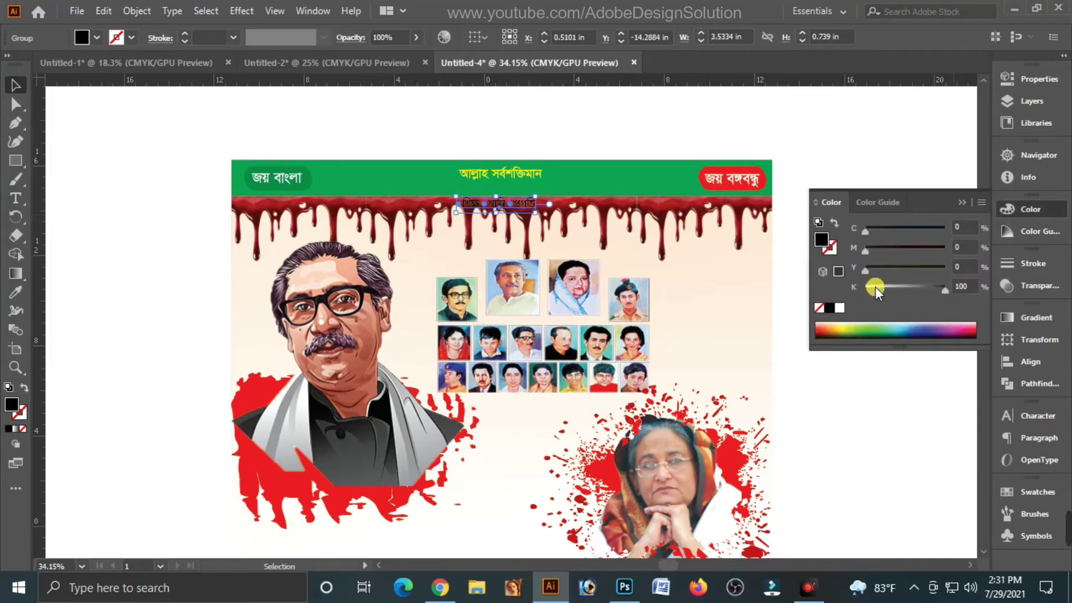
left_click_drag(875, 287, 812, 275)
left_click(826, 137)
left_click(930, 195)
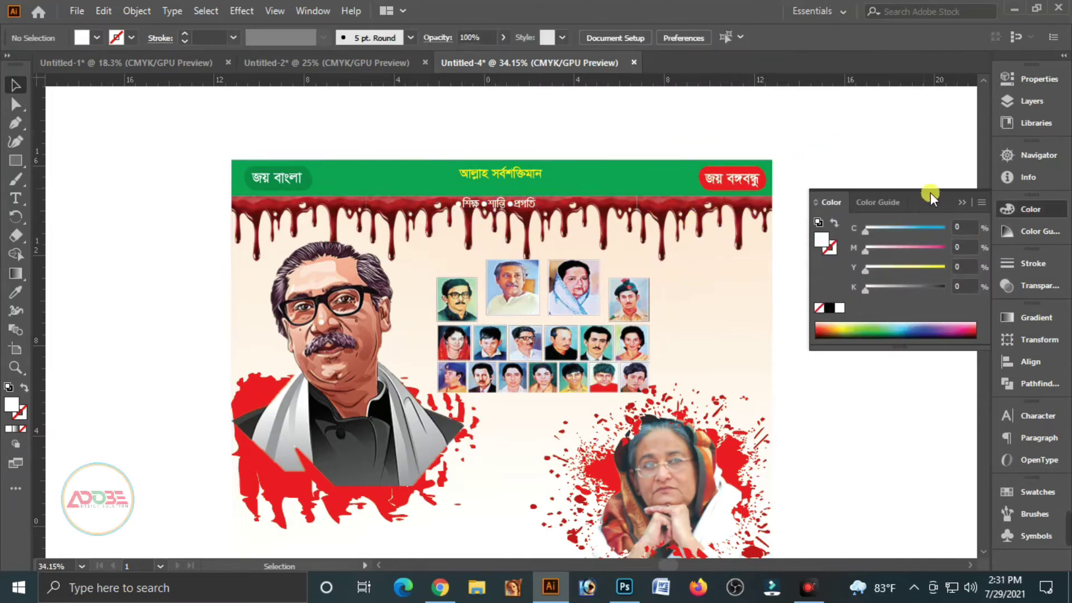
left_click(959, 202)
Switch to the Untitled-2 document and cut the black ribbon reading "আমরা শোকাহত"
key("ctrl+minus")
key("ctrl+minus")
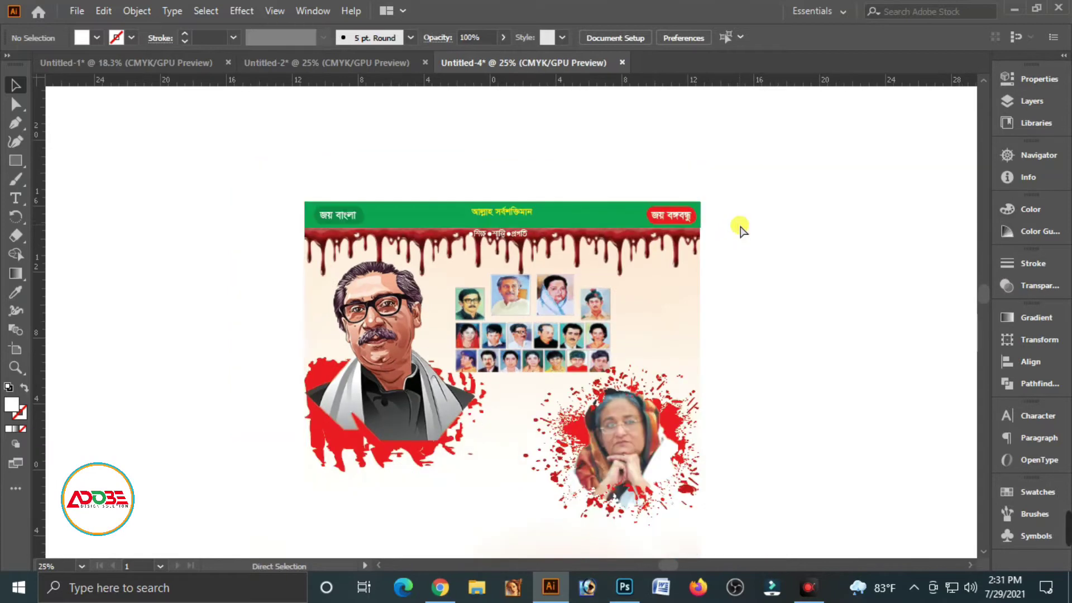
left_click_drag(713, 364, 700, 262)
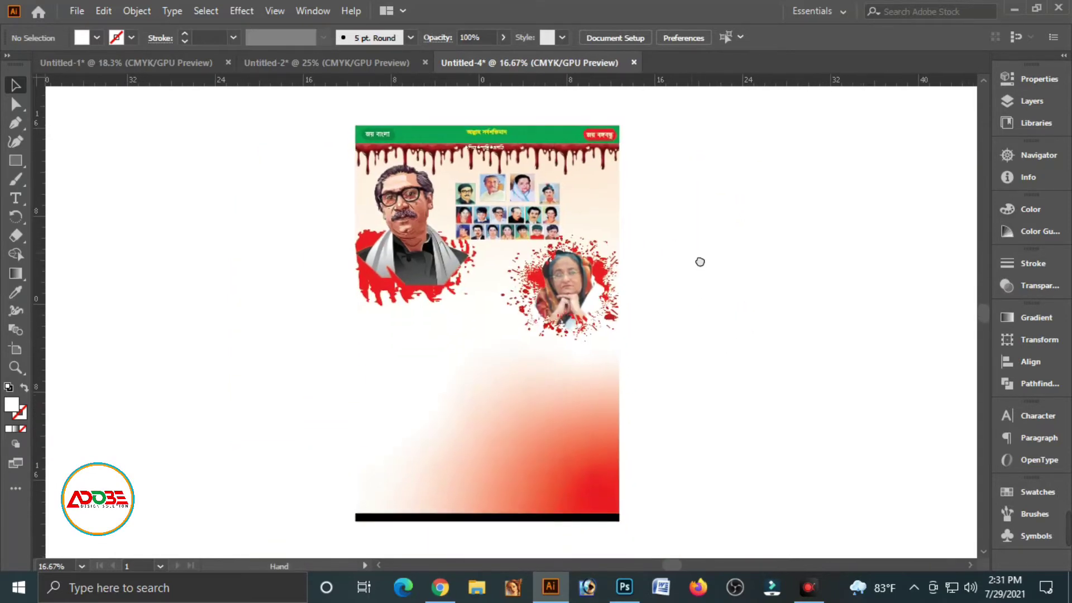
scroll(296, 187, "up", 1)
left_click_drag(752, 333, 720, 328)
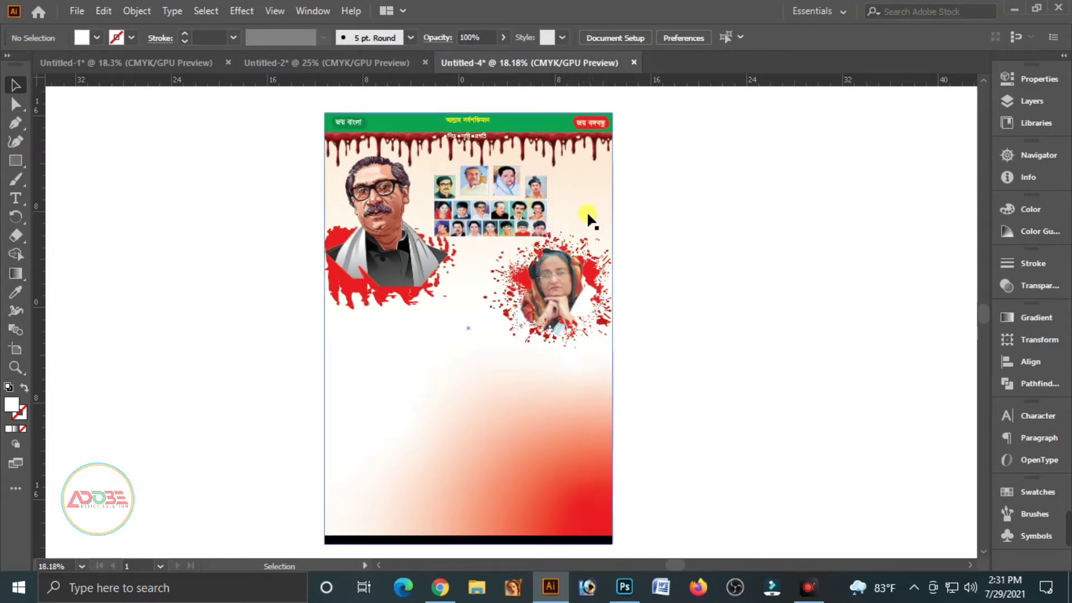
left_click(350, 61)
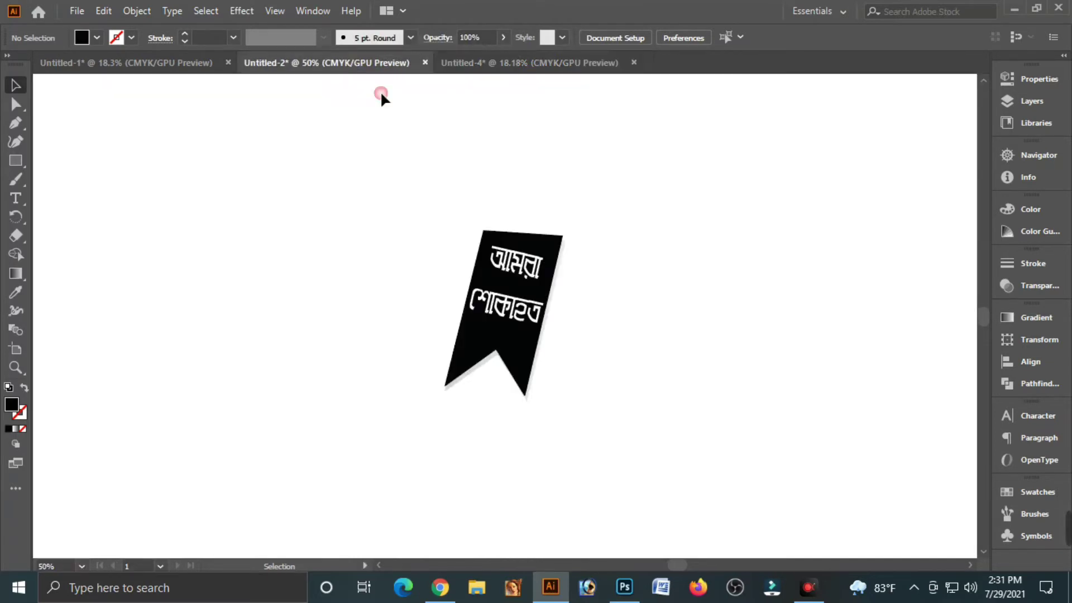
left_click(491, 283)
key("a")
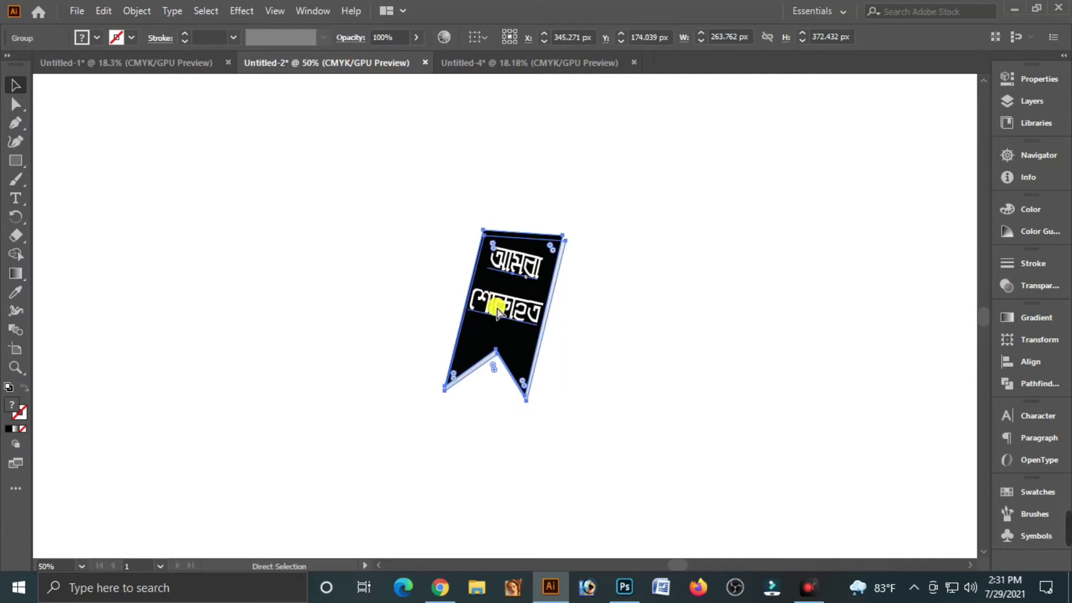
key("Delete")
key("v")
Paste the black ribbon into the Untitled-4 poster document and place it right of the small portraits, below the blood border
left_click(539, 67)
key("a")
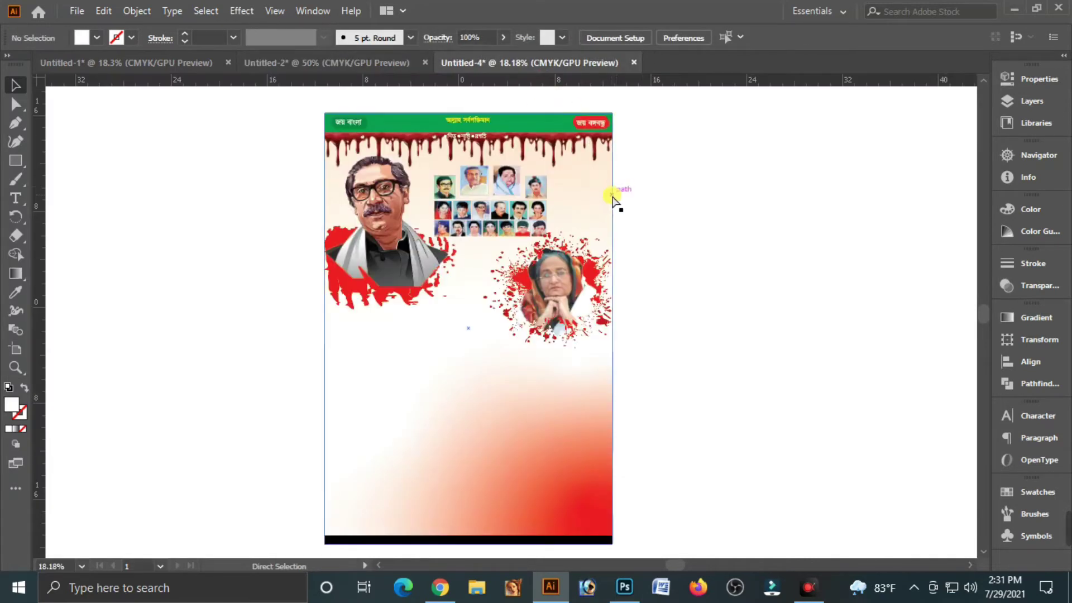
key("ctrl+v")
key("v")
left_click_drag(513, 339, 580, 206)
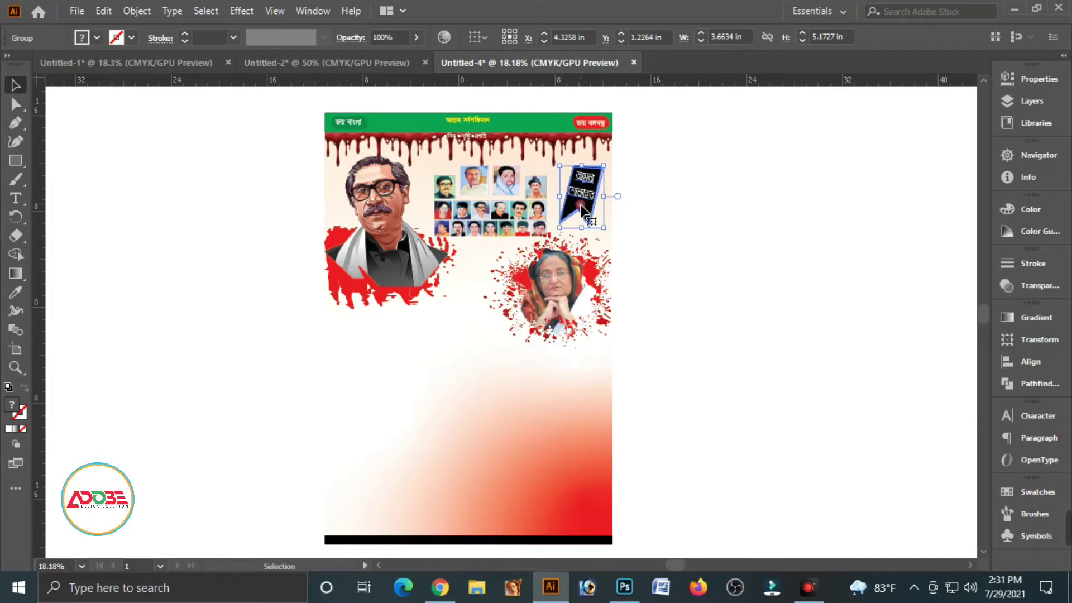
left_click(723, 199)
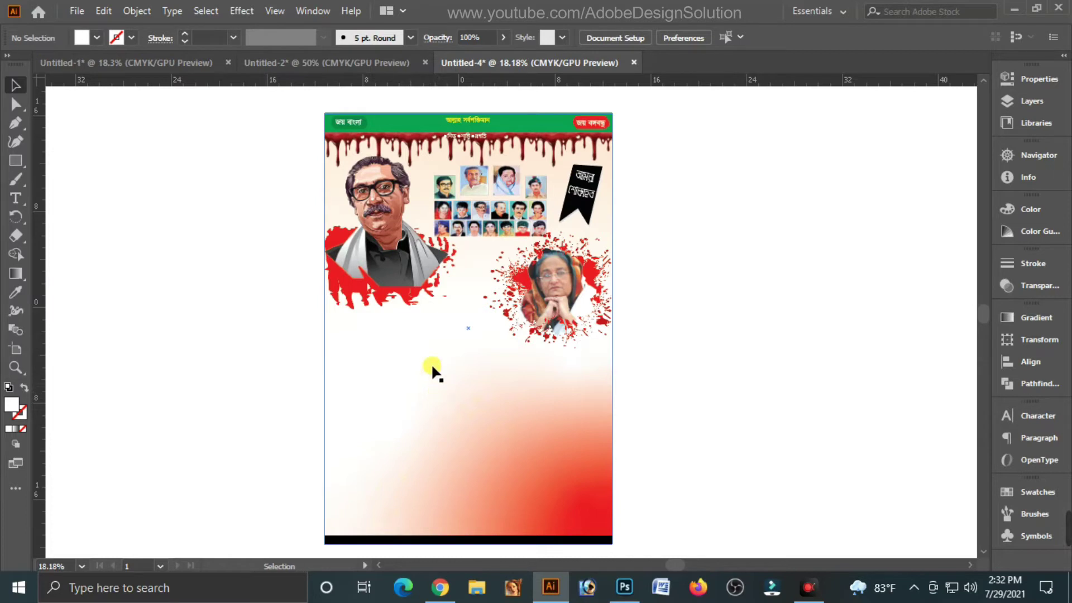
Switch back to the Untitled-2 document and cut all of the tribute text, including "শ্রদ্ধাঞ্জলী" and "১৫ আগস্ট"
left_click(360, 63)
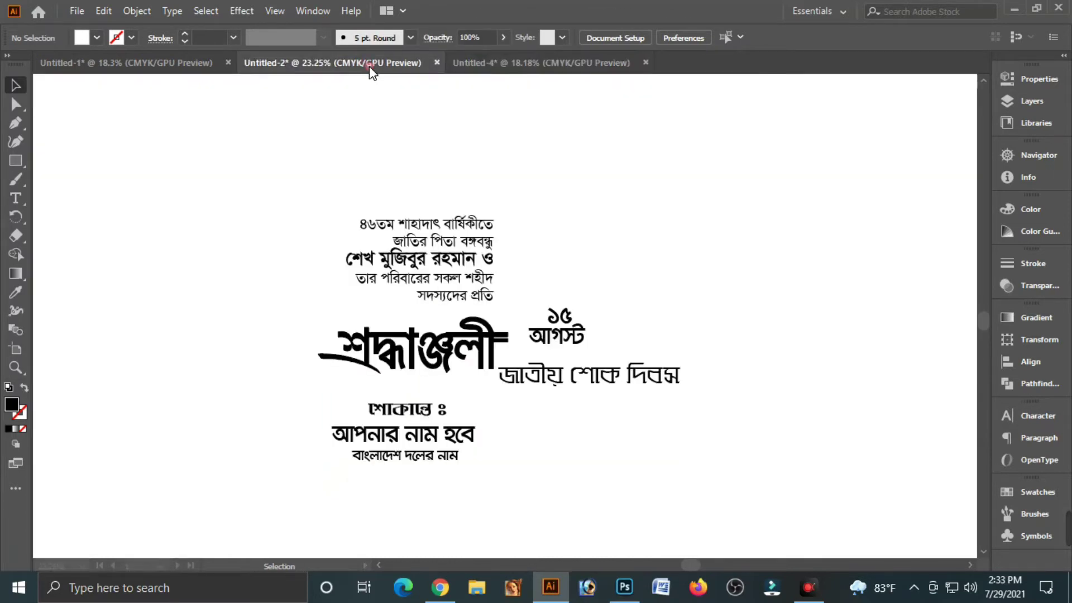
left_click_drag(272, 159, 687, 479)
key("Delete")
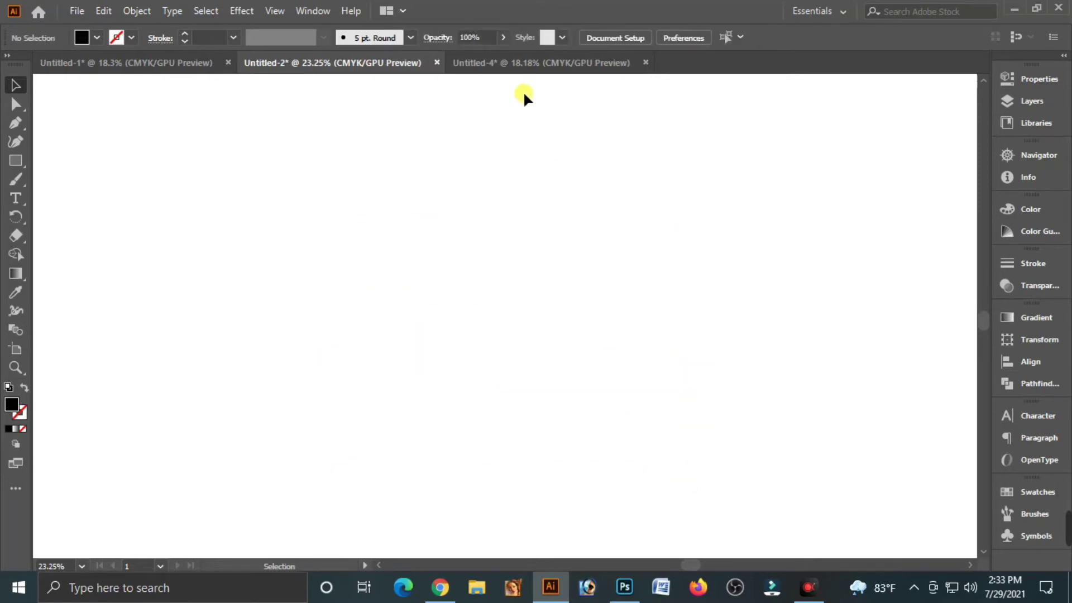
Paste the tribute text into the Untitled-4 poster document and move it to the blank area right of the poster's lower half
left_click(522, 64)
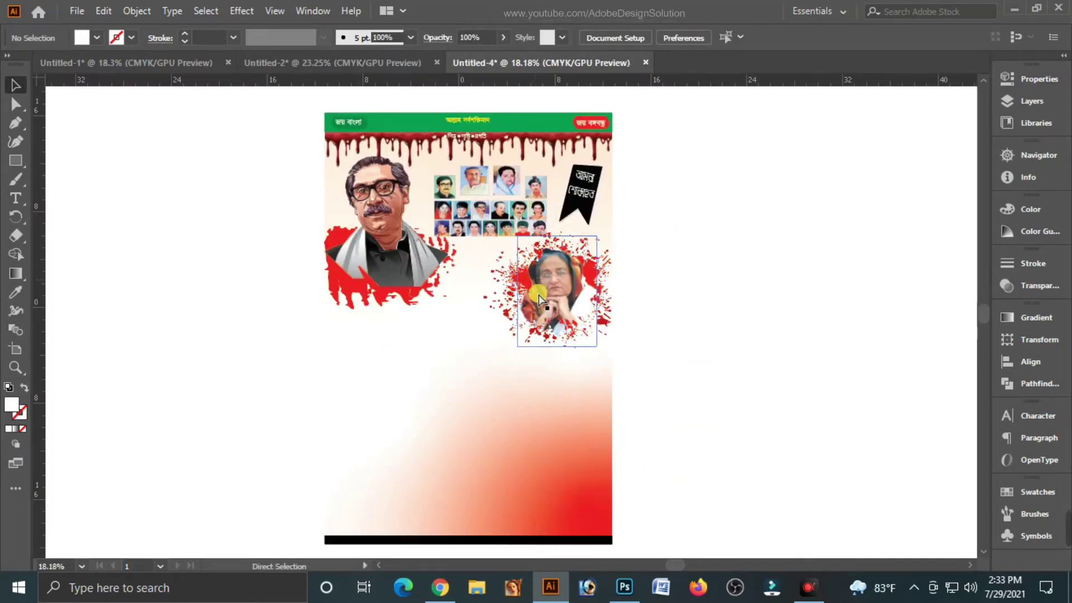
key("ctrl+v")
left_click_drag(422, 330, 718, 436)
left_click(742, 282)
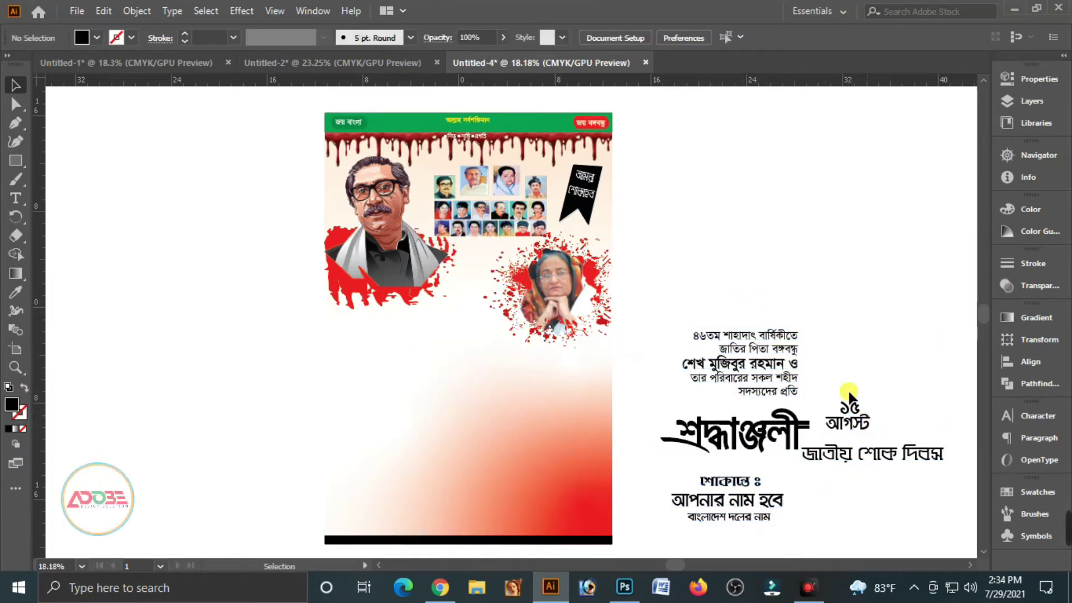
Move the five-line tribute paragraph, "জাতীয় শোক দিবস" and "১৫ আগস্ট" onto the poster's left half, stacked below the large portrait
left_click(768, 373)
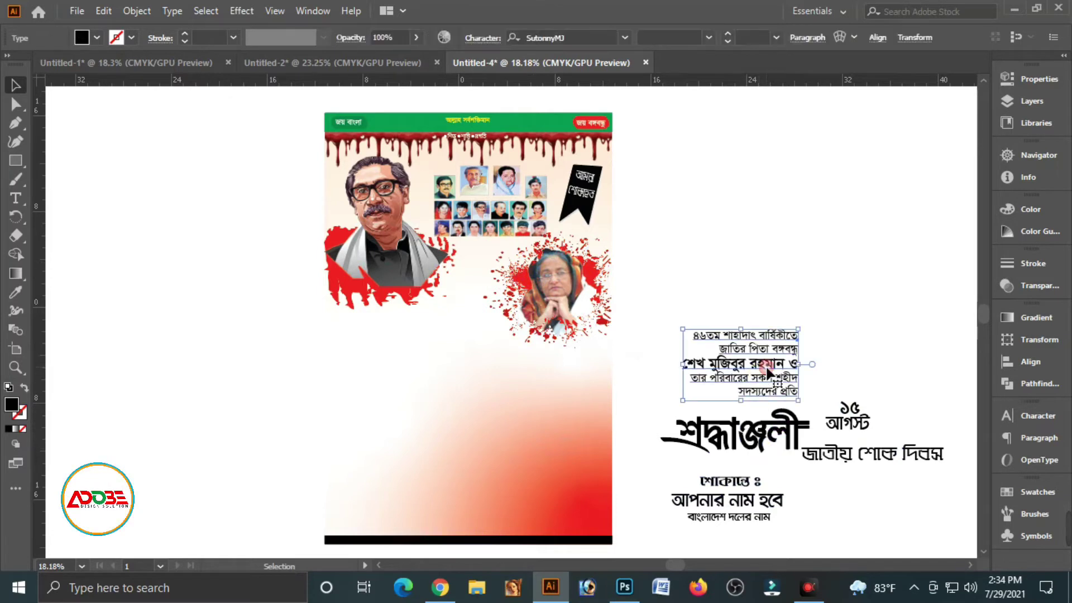
left_click_drag(768, 373, 418, 414)
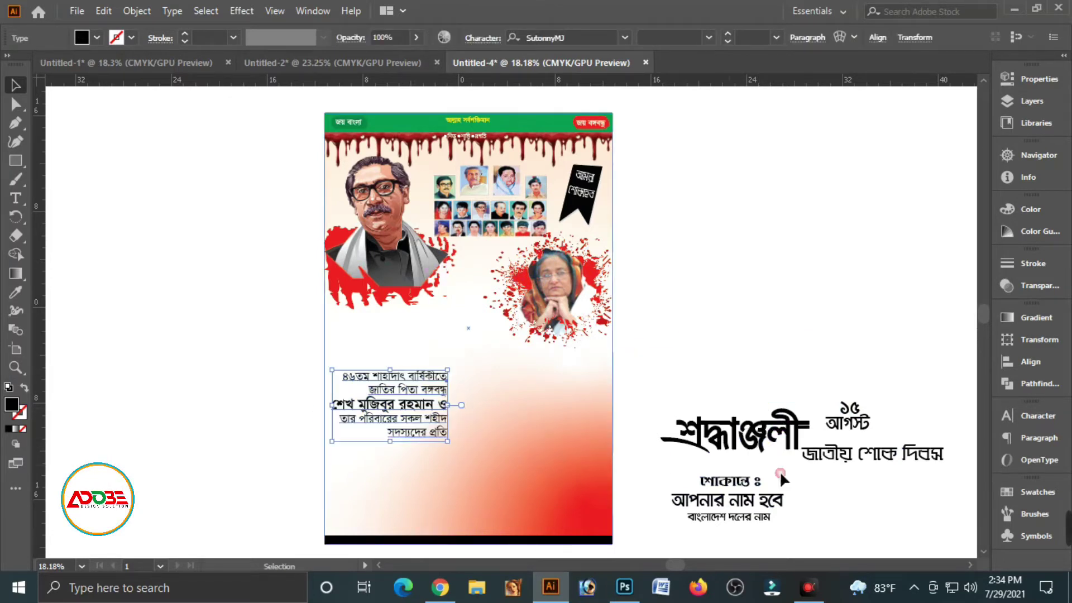
left_click_drag(835, 464, 373, 327)
left_click(850, 409)
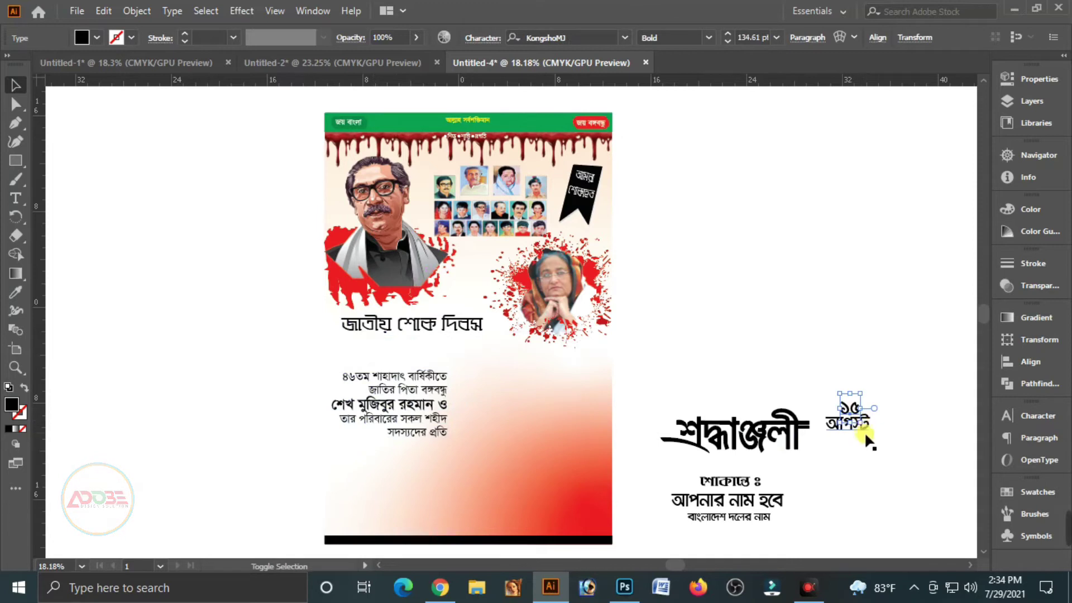
left_click_drag(850, 412, 468, 285)
Place "শ্রদ্ধাঞ্জলী" on the poster below the tribute paragraph and adjust the paragraph's position between it and "জাতীয় শোক দিবস"
left_click(731, 436)
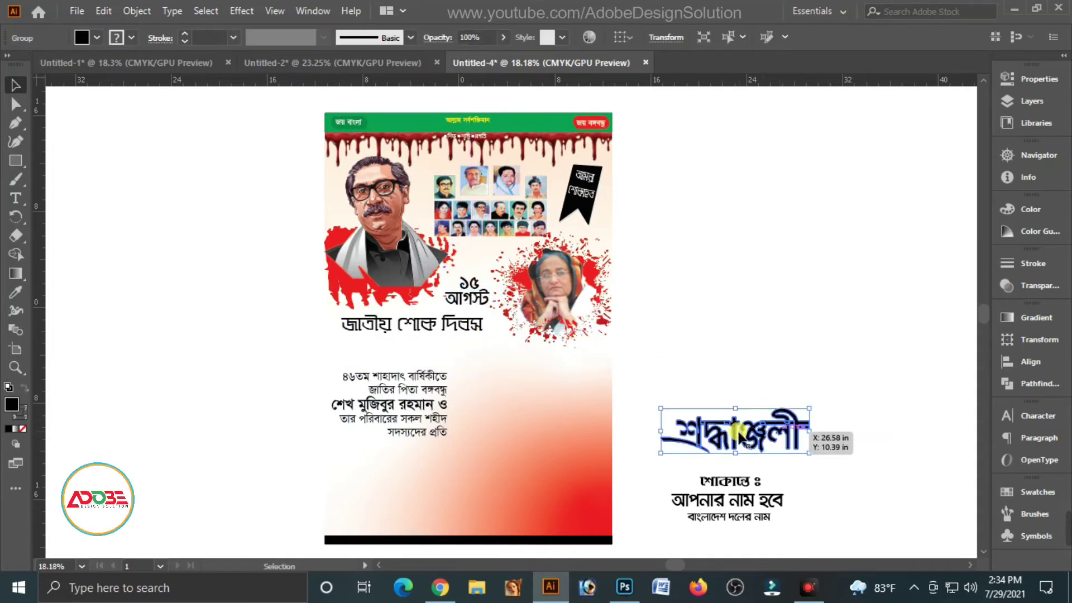
left_click_drag(399, 423, 410, 404)
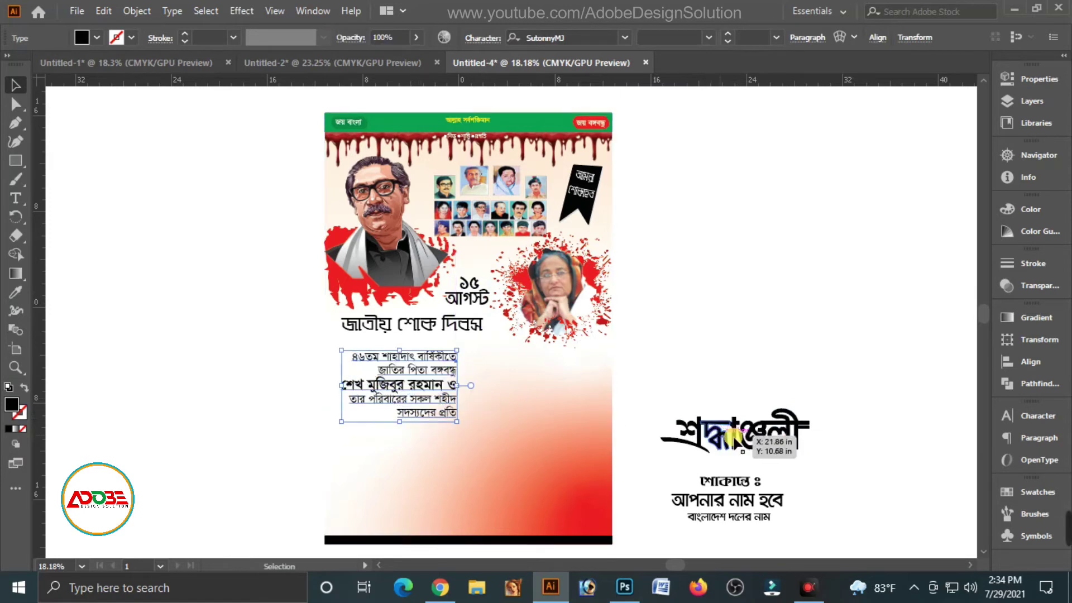
left_click_drag(667, 441, 432, 459)
left_click(447, 395)
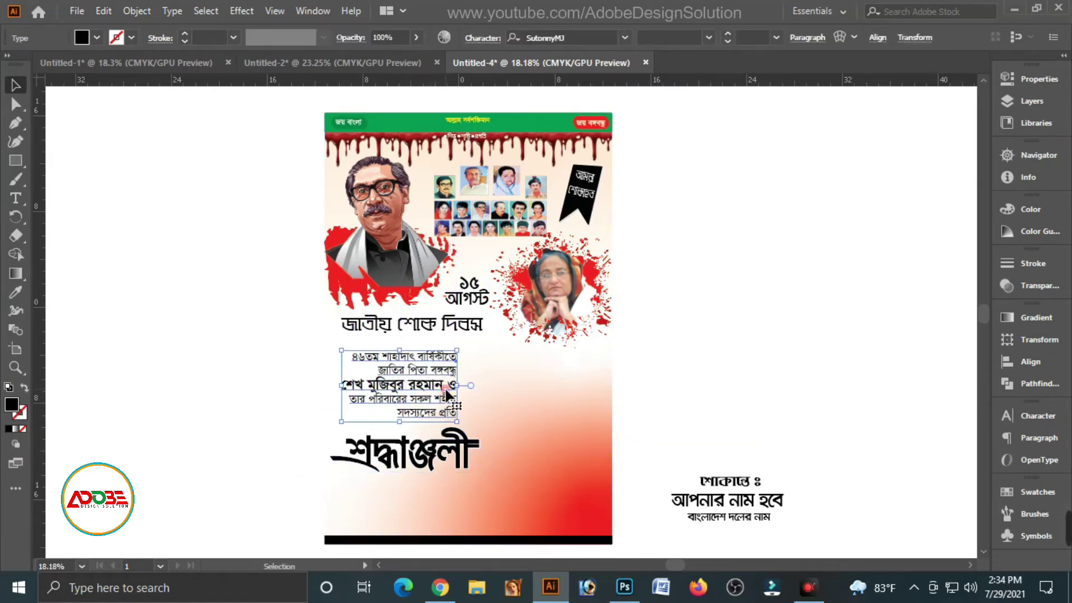
left_click_drag(448, 398, 448, 394)
left_click(346, 473)
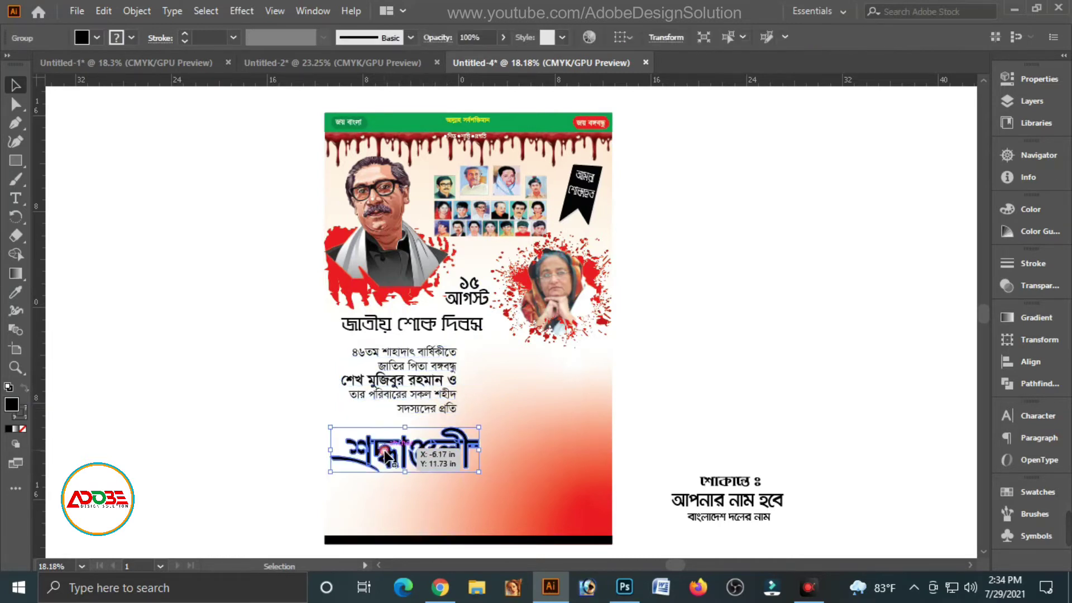
left_click(446, 388)
left_click(474, 445)
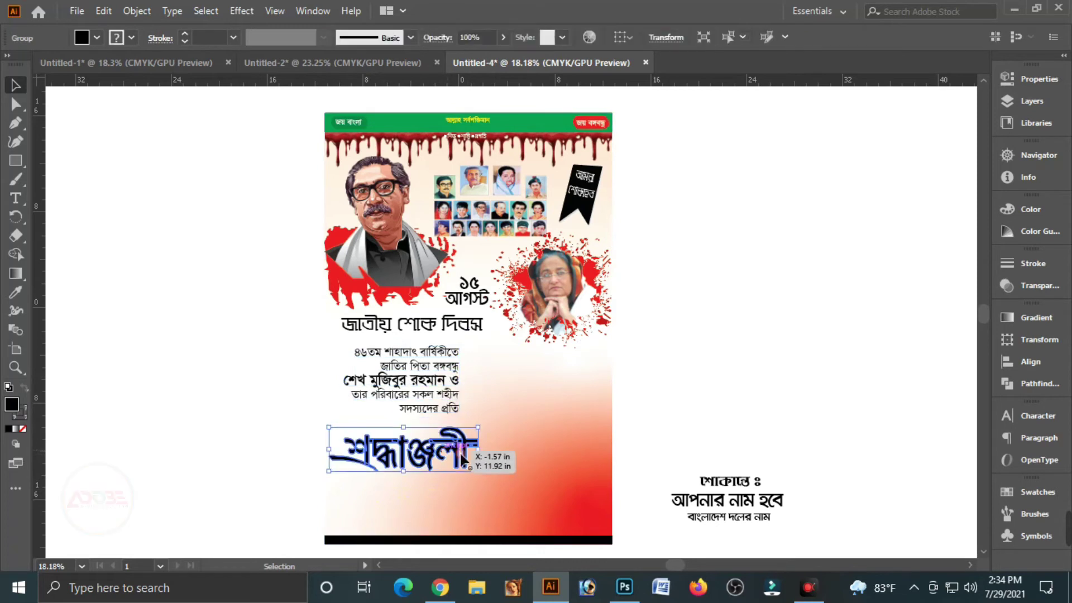
Move the "শোকান্তে" name block onto the poster below "শ্রদ্ধাঞ্জলী", just above the black bottom strip
left_click(764, 530)
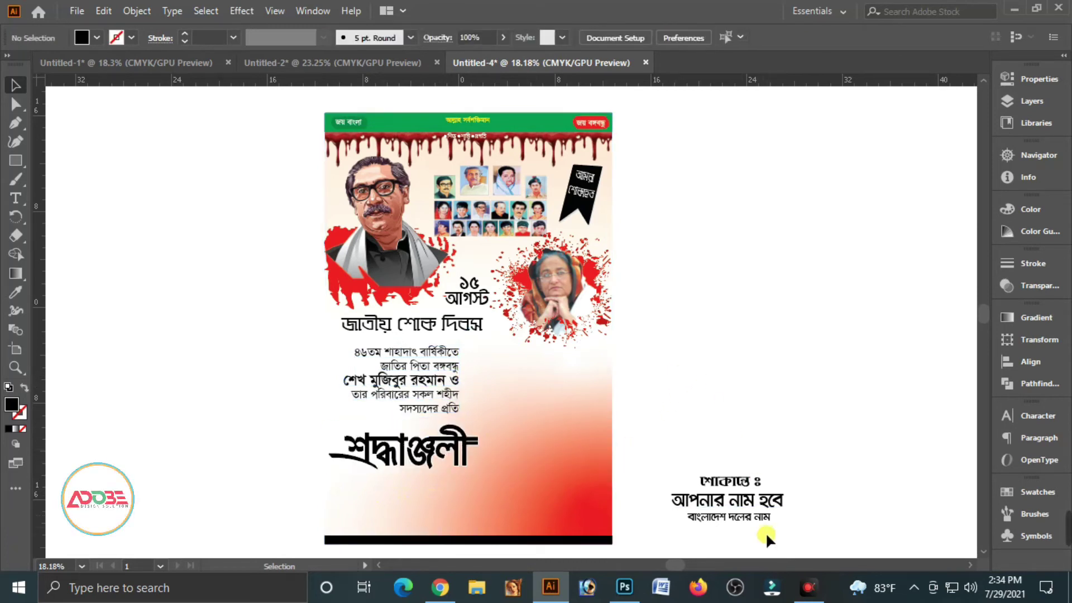
left_click(721, 491)
left_click_drag(722, 491, 392, 493)
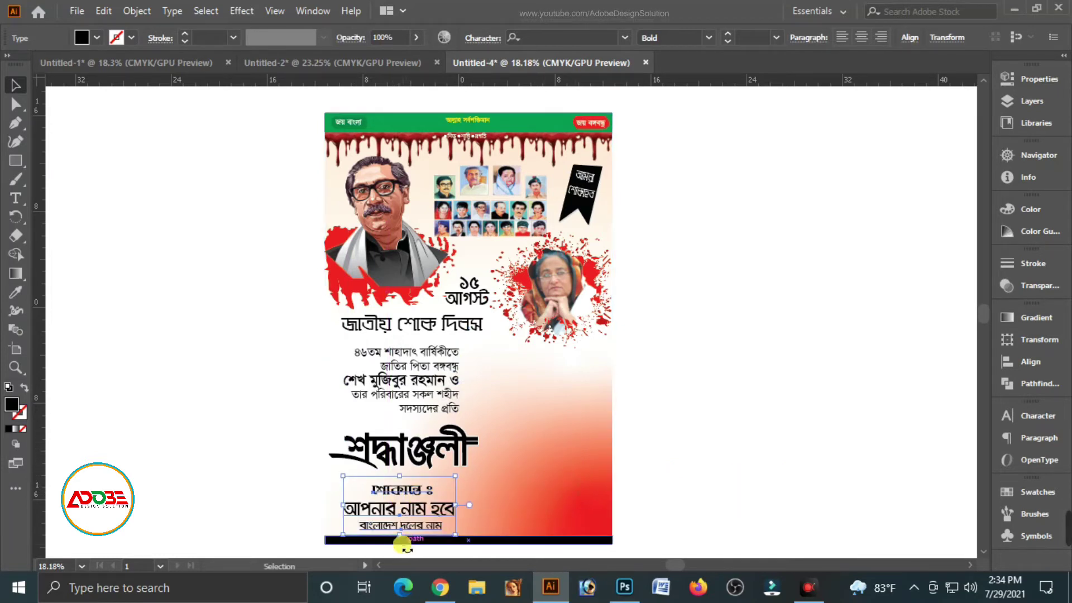
left_click_drag(409, 532, 409, 529)
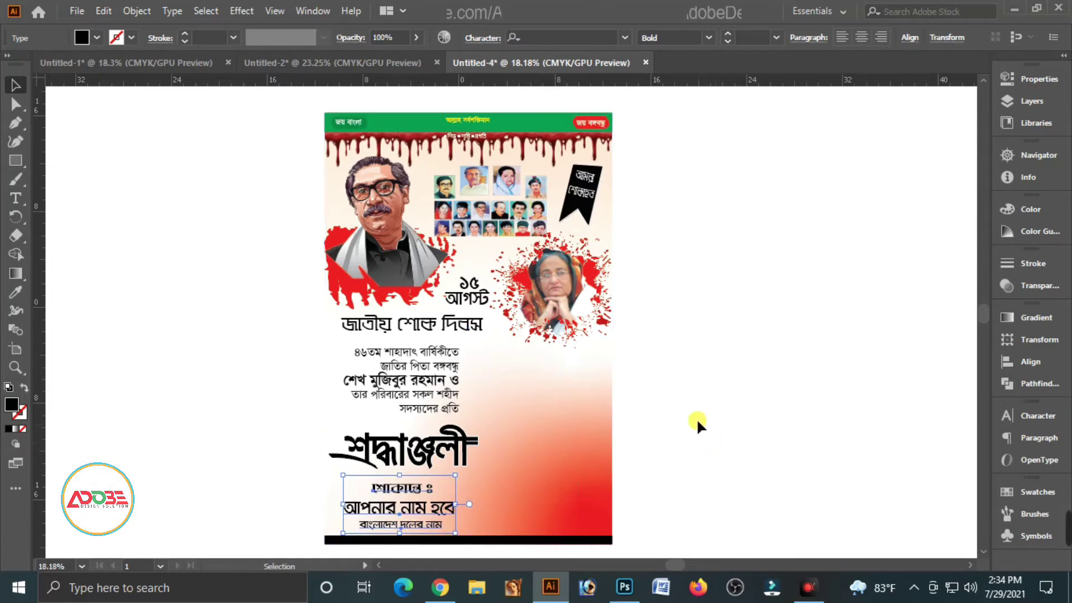
left_click(681, 397)
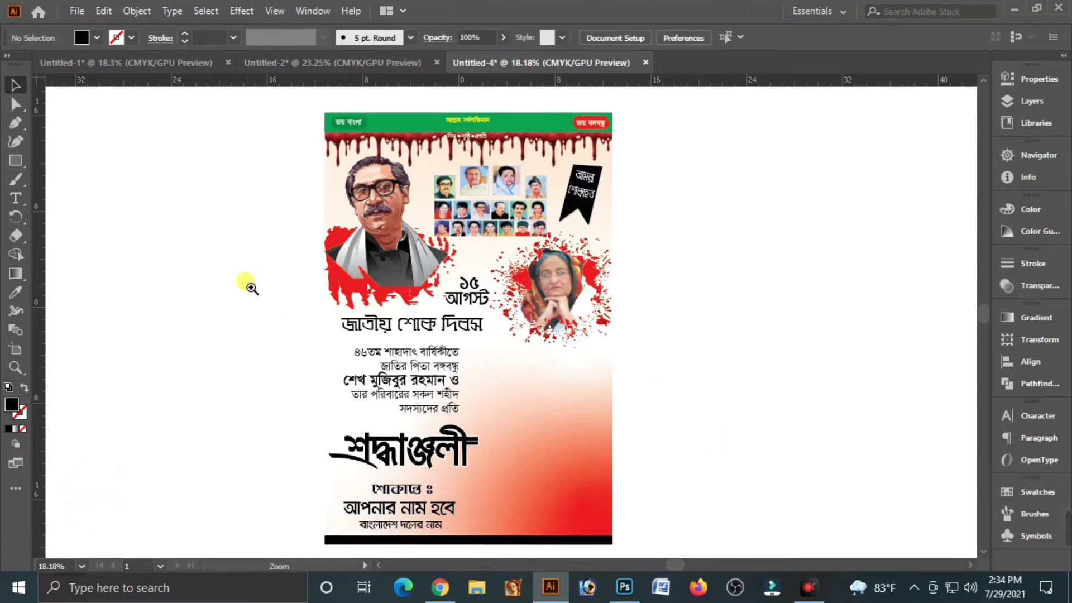
Color the bold line "শেখ মুজিবুর রহমান ও" in the tribute paragraph red with M 100, Y 100 and K 0
scroll(414, 441, "up", 4)
left_click_drag(682, 445, 593, 340)
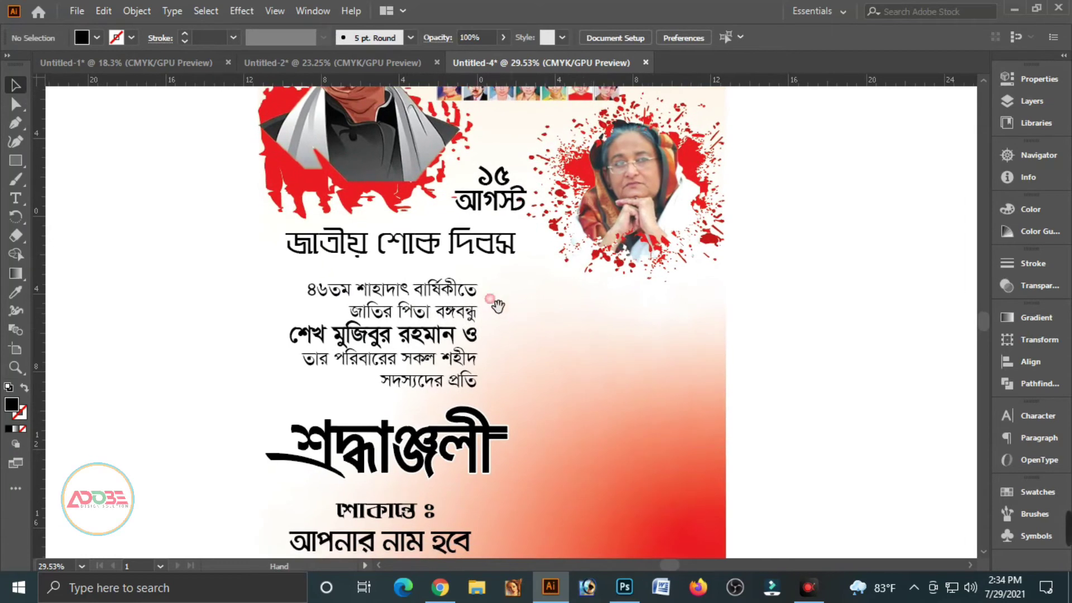
left_click(474, 304)
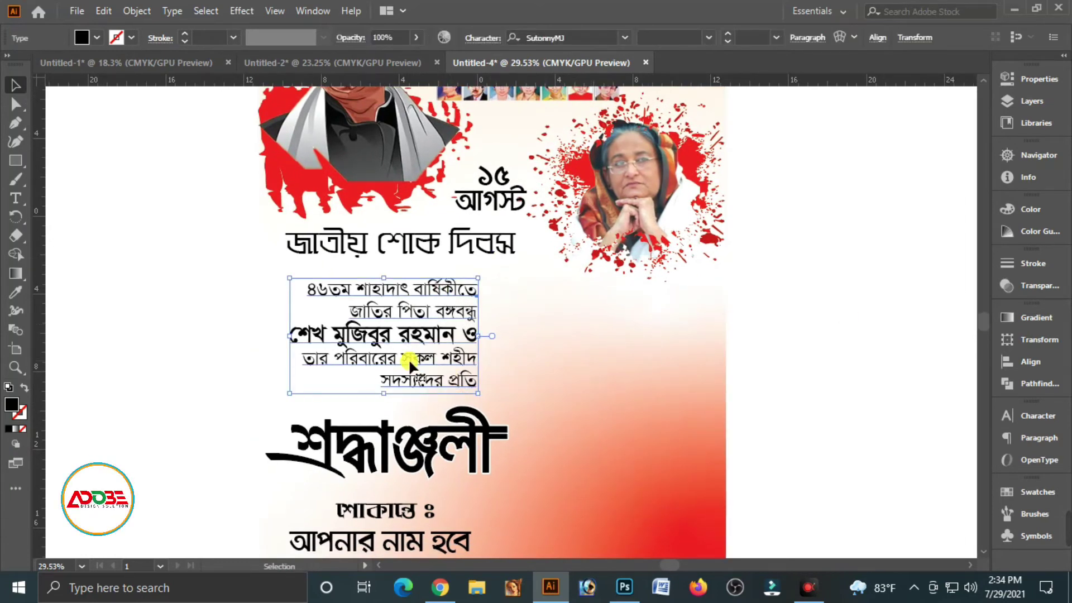
triple_click(342, 338)
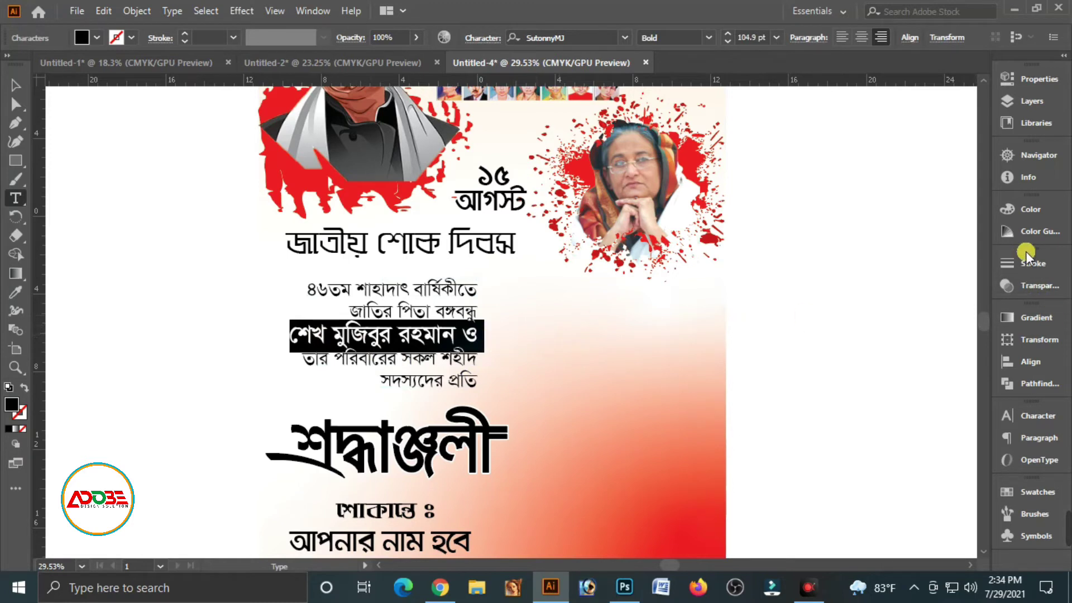
left_click_drag(944, 289, 865, 290)
left_click(936, 249)
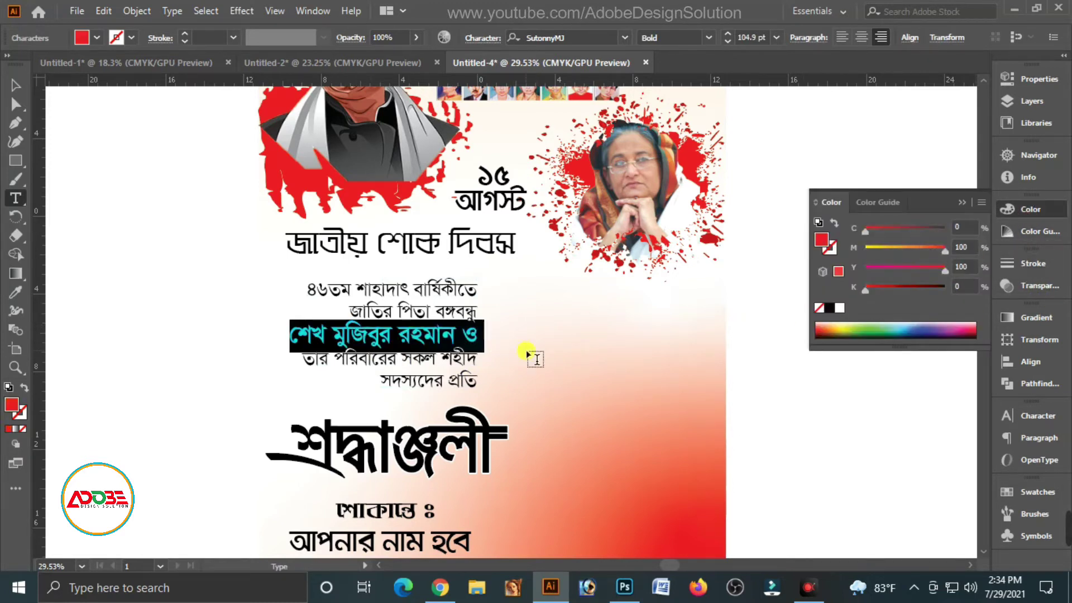
left_click(15, 84)
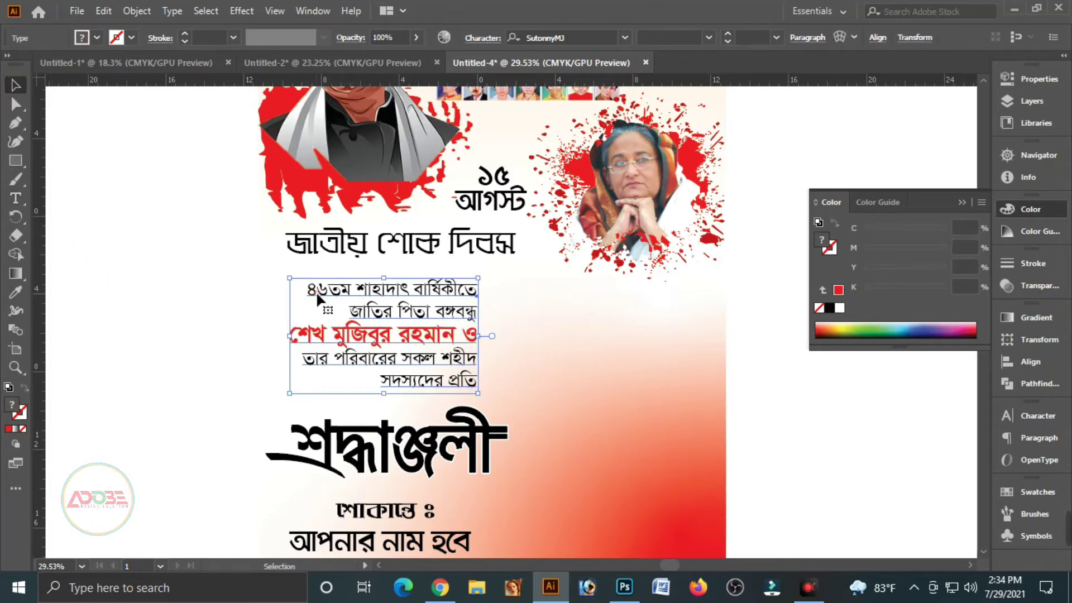
Delete the number "৪৬" from the start of the tribute paragraph's first line
key("t")
left_click_drag(316, 290, 309, 296)
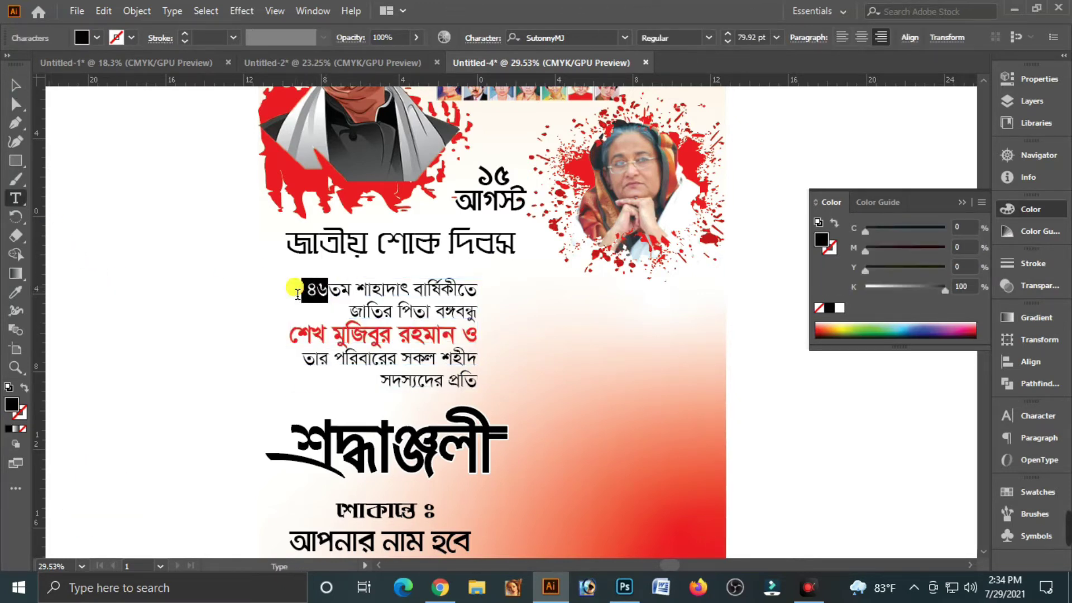
key("ctrl")
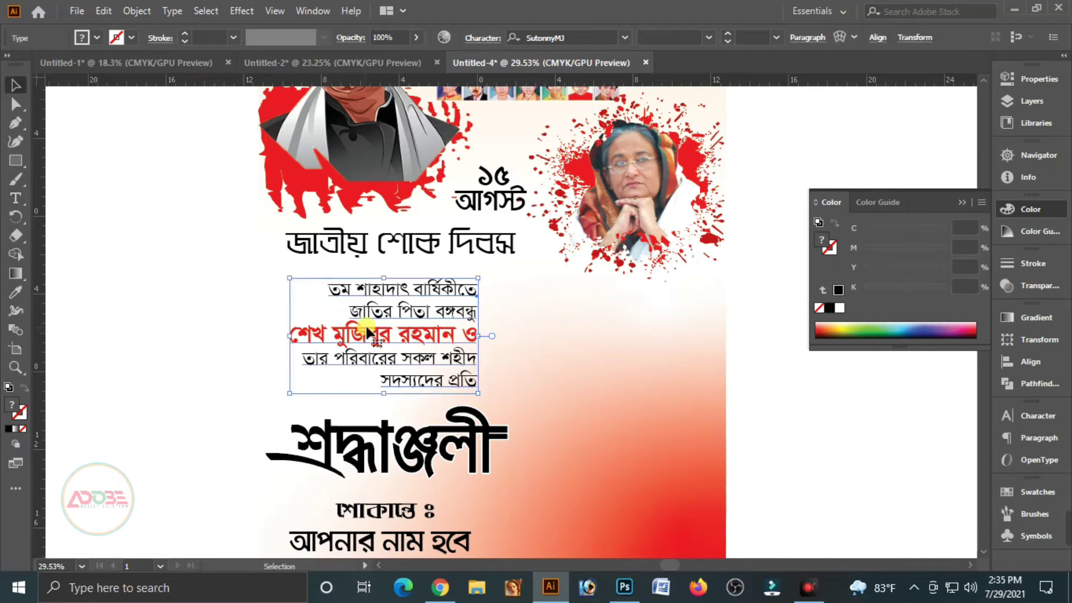
Duplicate the tribute paragraph and replace all of the copy's text with the number "৪৬"
left_click_drag(367, 292, 291, 292)
double_click(291, 291)
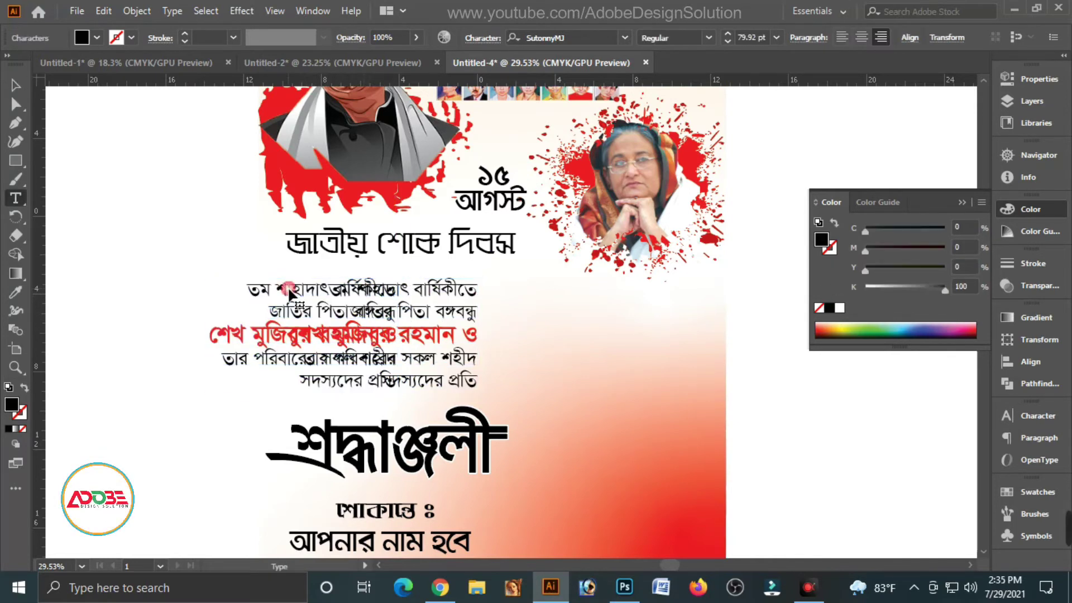
triple_click(300, 299)
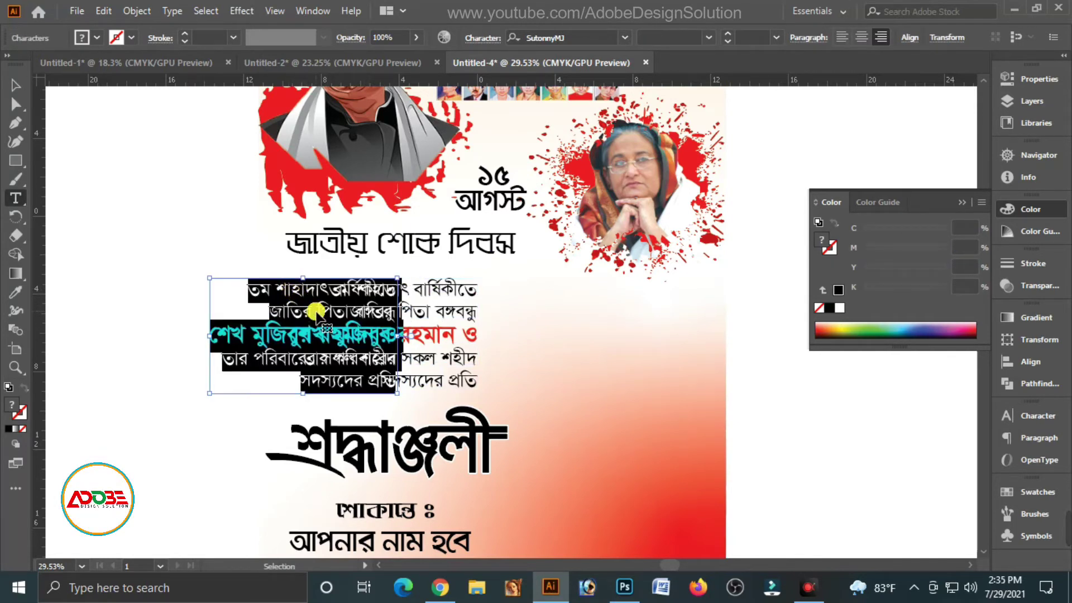
type("46")
left_click(15, 85)
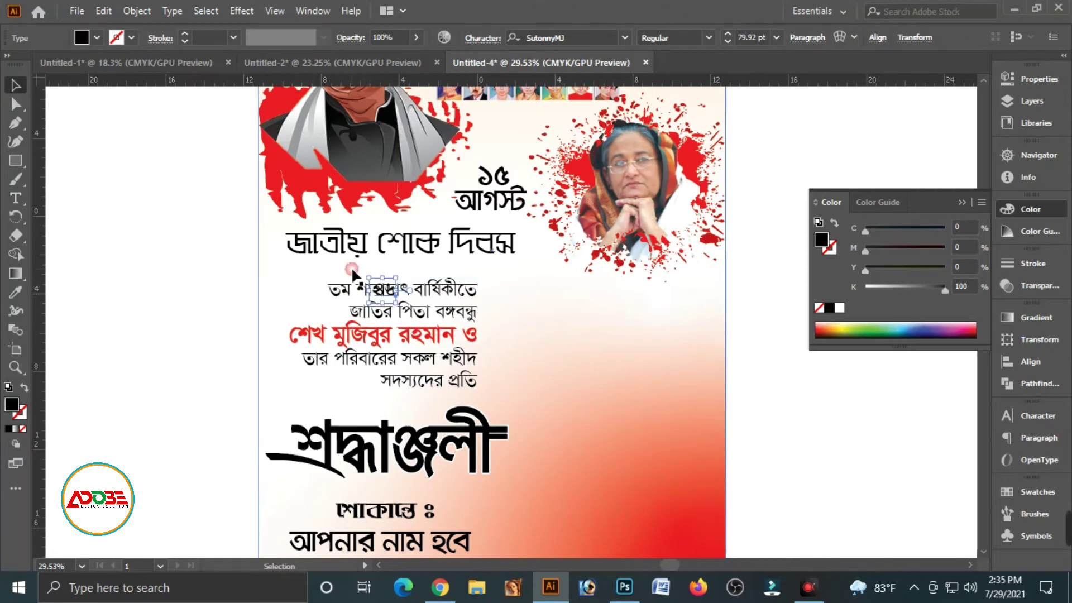
Position the separate "৪৬" in front of "তম", enlarge it to about 128 pt and make it Bold
left_click_drag(388, 289, 335, 323)
left_click_drag(313, 287, 310, 295)
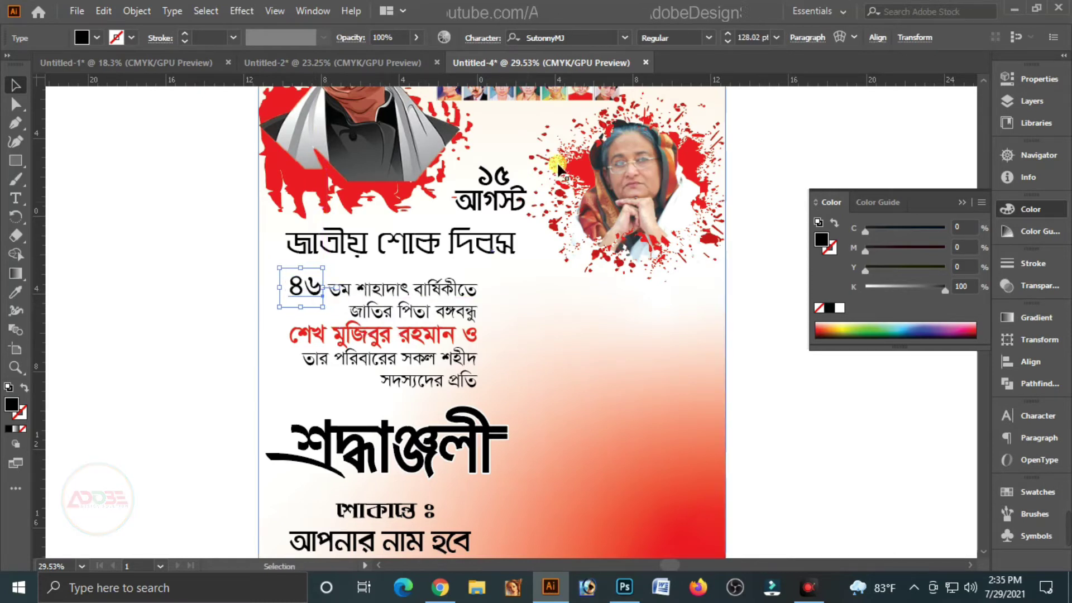
left_click(708, 38)
left_click(668, 92)
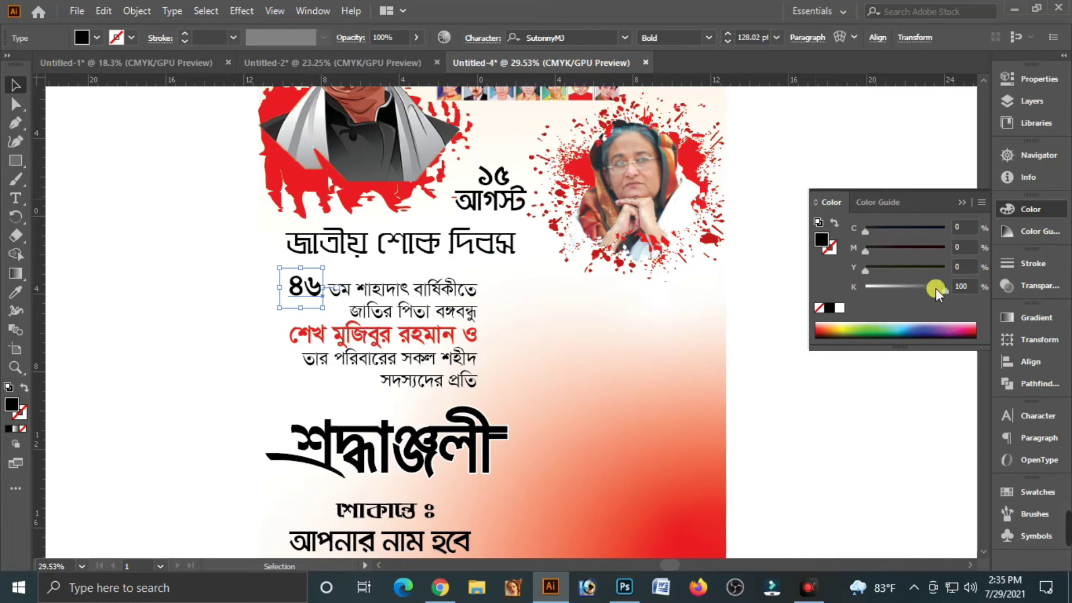
Fill the "৪৬" with yellow at Y 100 and K 0, and scale it down slightly to about 124 pt
left_click_drag(936, 288, 850, 279)
left_click_drag(934, 268, 942, 255)
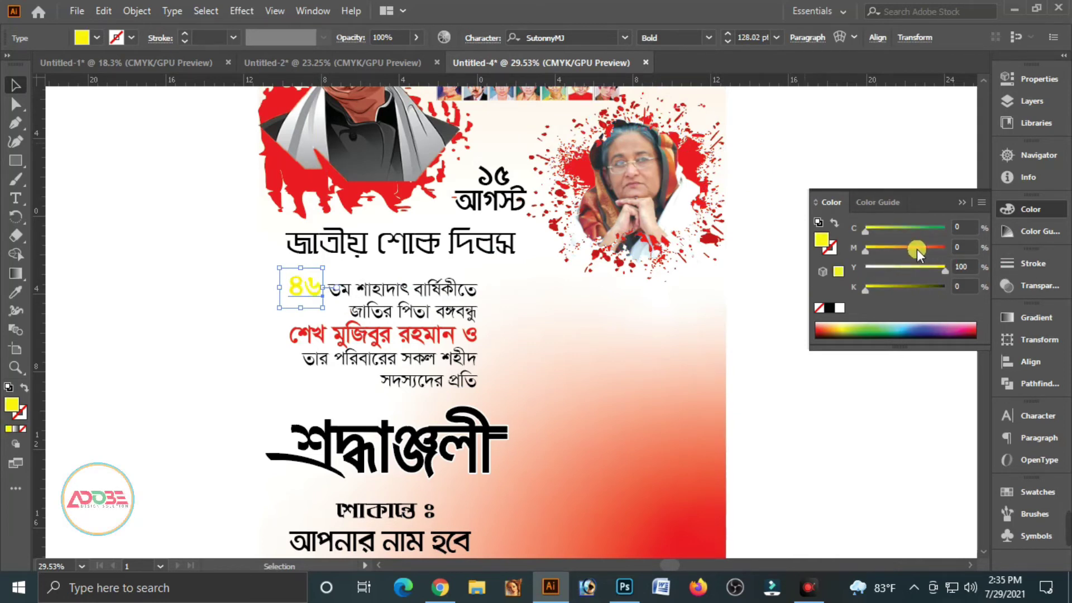
mouse_move(323, 307)
left_mouse_down()
mouse_move(333, 312)
mouse_move(323, 308)
left_mouse_up()
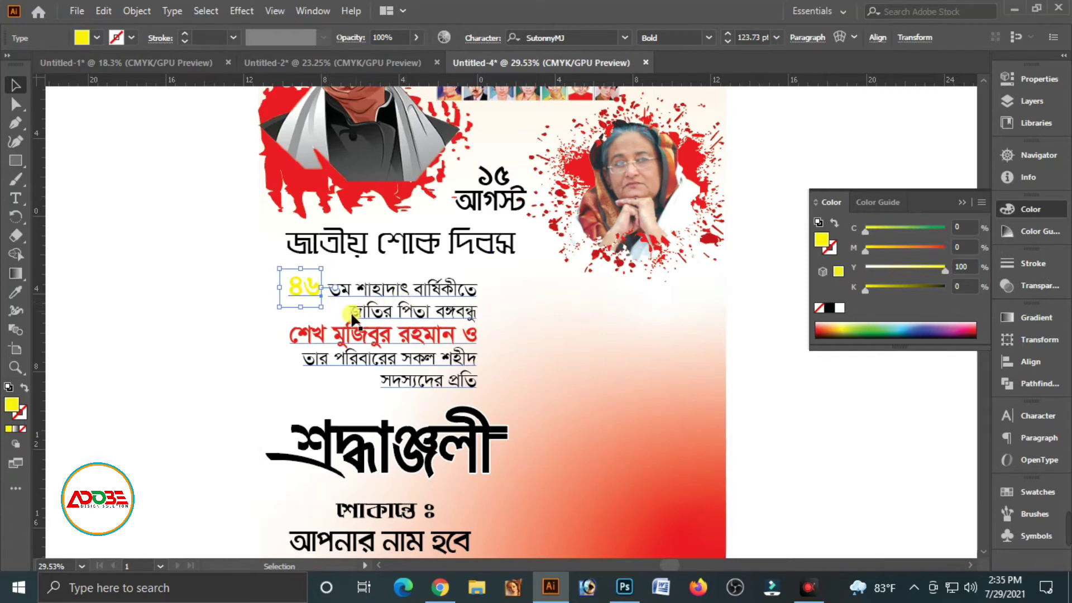
left_click(323, 313)
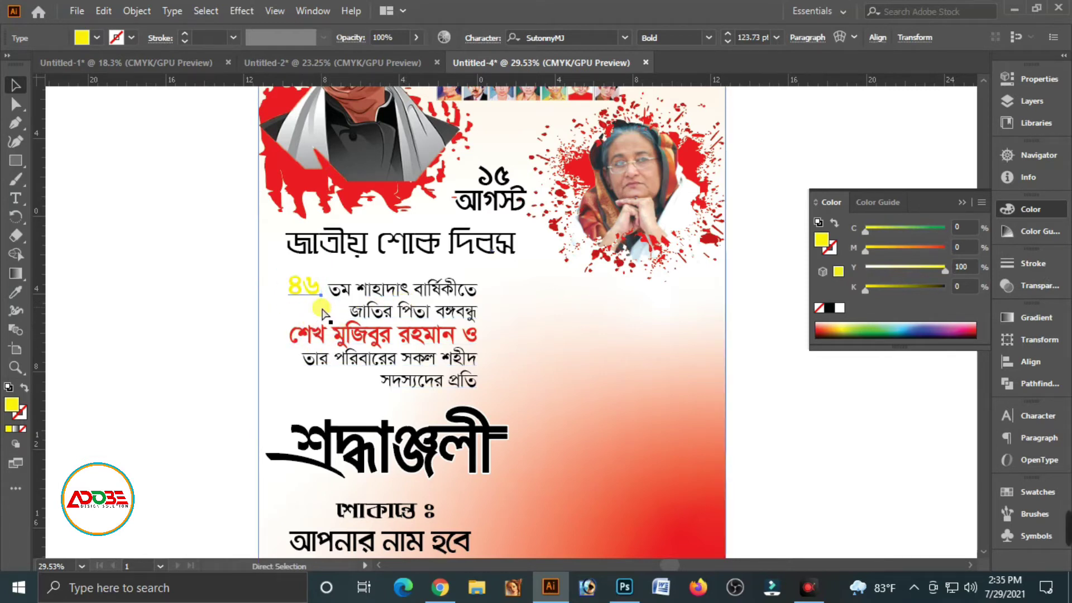
left_click(316, 290)
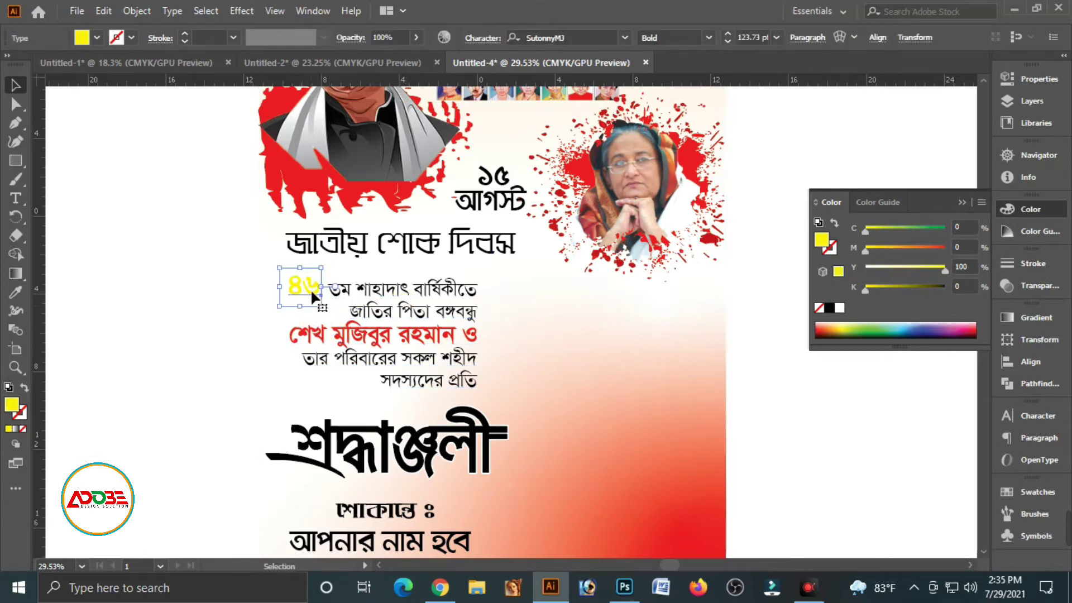
Give the yellow "৪৬" a black stroke, trying 6 pt and 10 pt weights before settling on 8 pt
left_click(1021, 262)
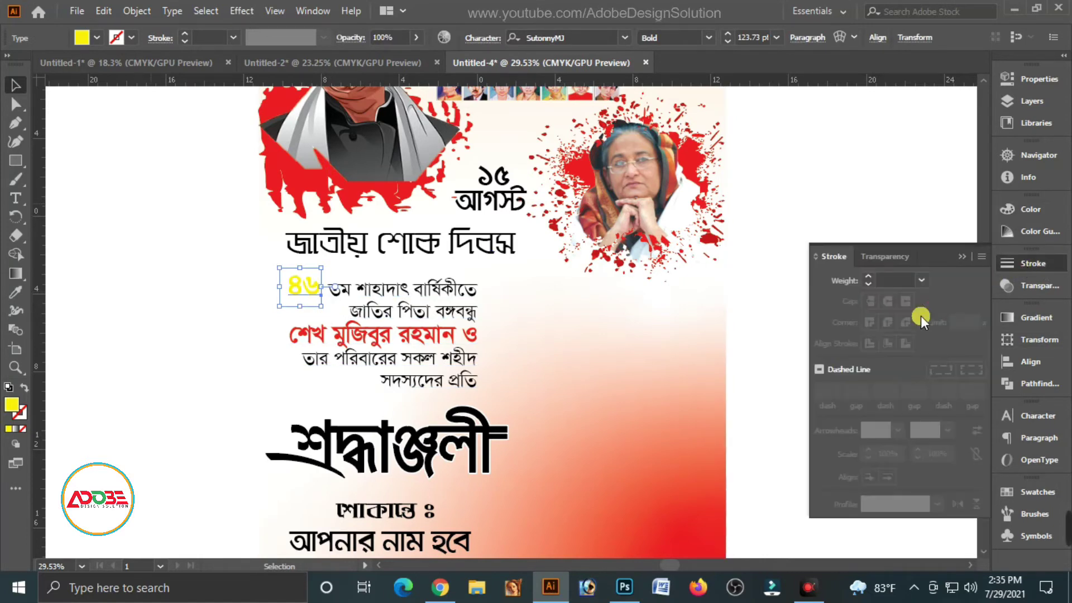
left_click(921, 280)
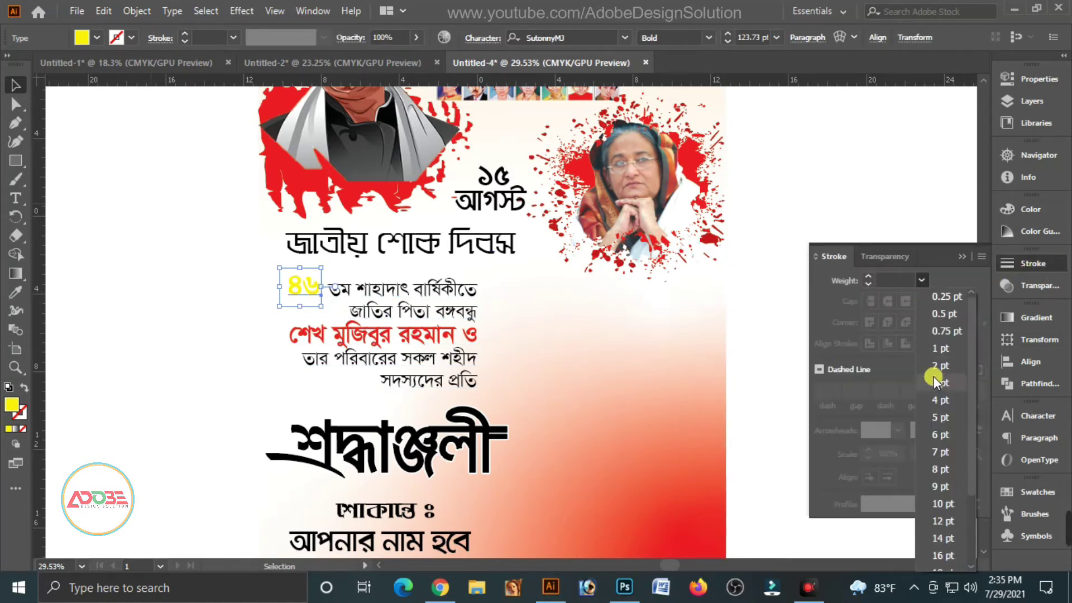
left_click(937, 435)
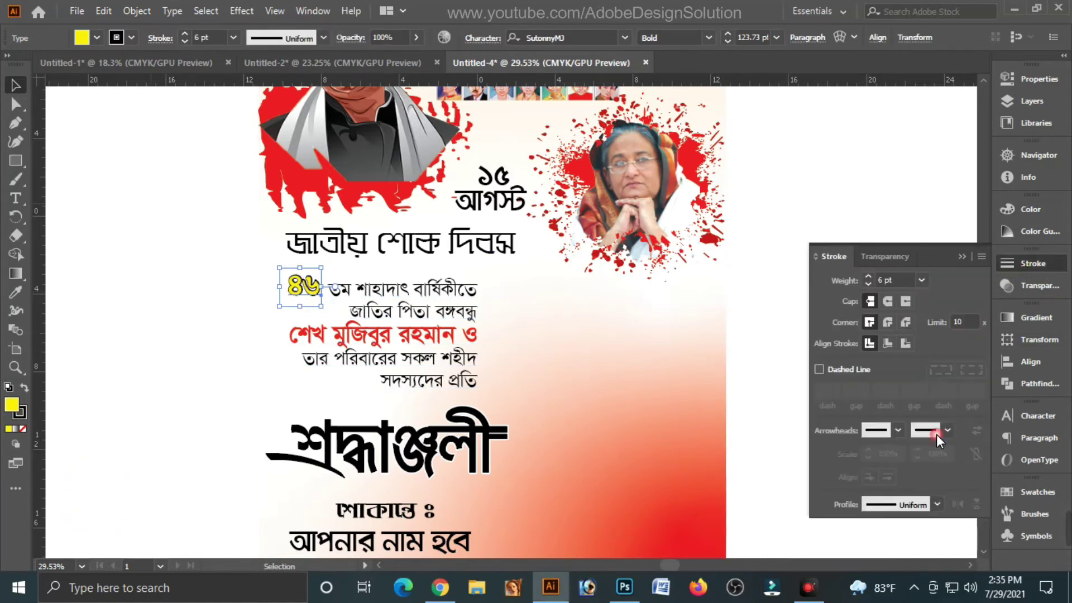
left_click(920, 280)
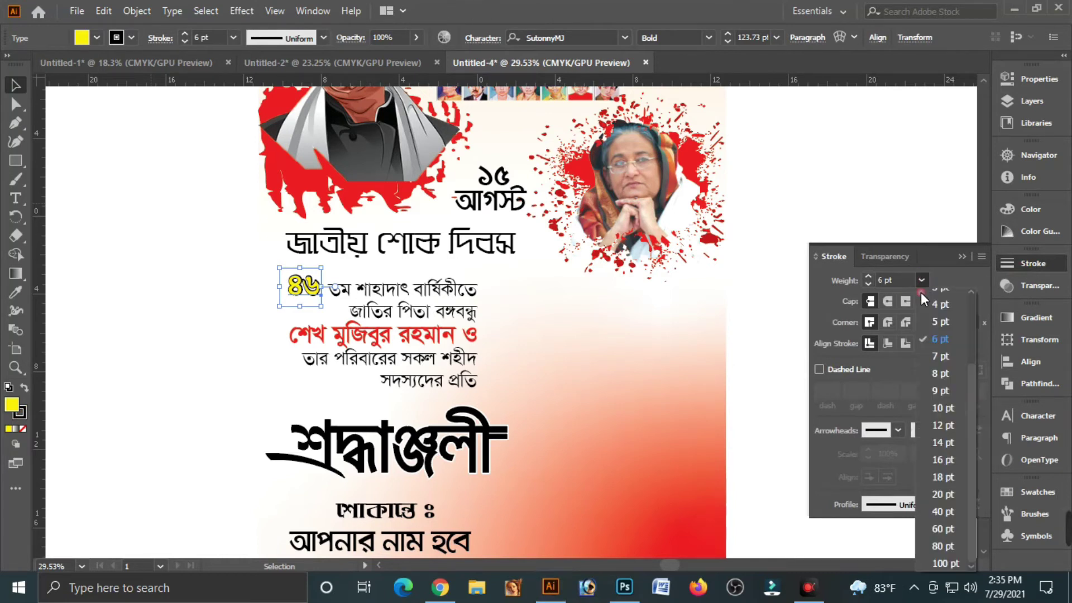
left_click(941, 414)
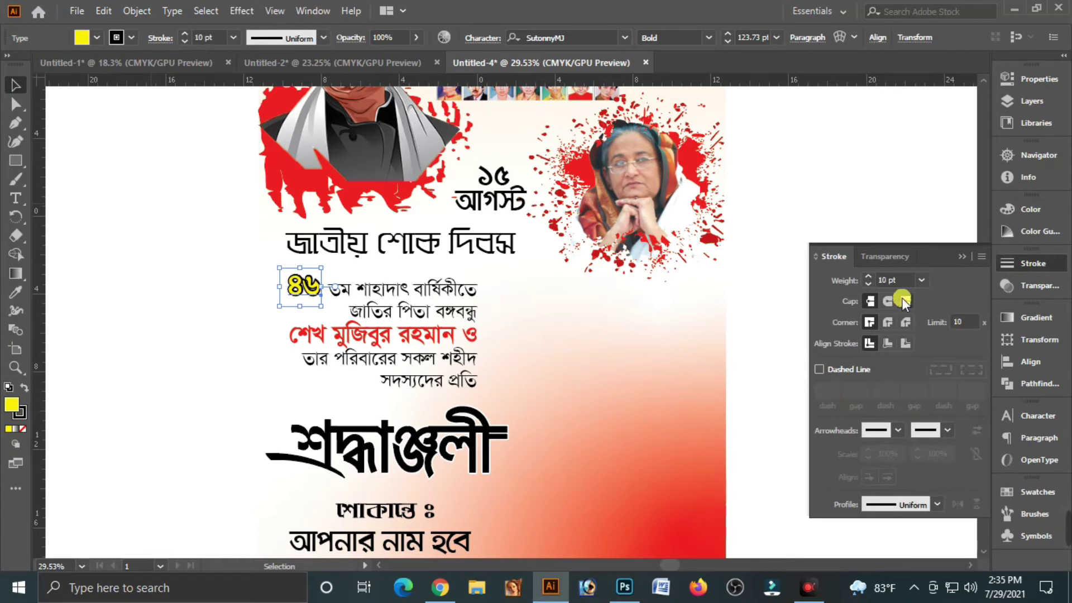
left_click(922, 281)
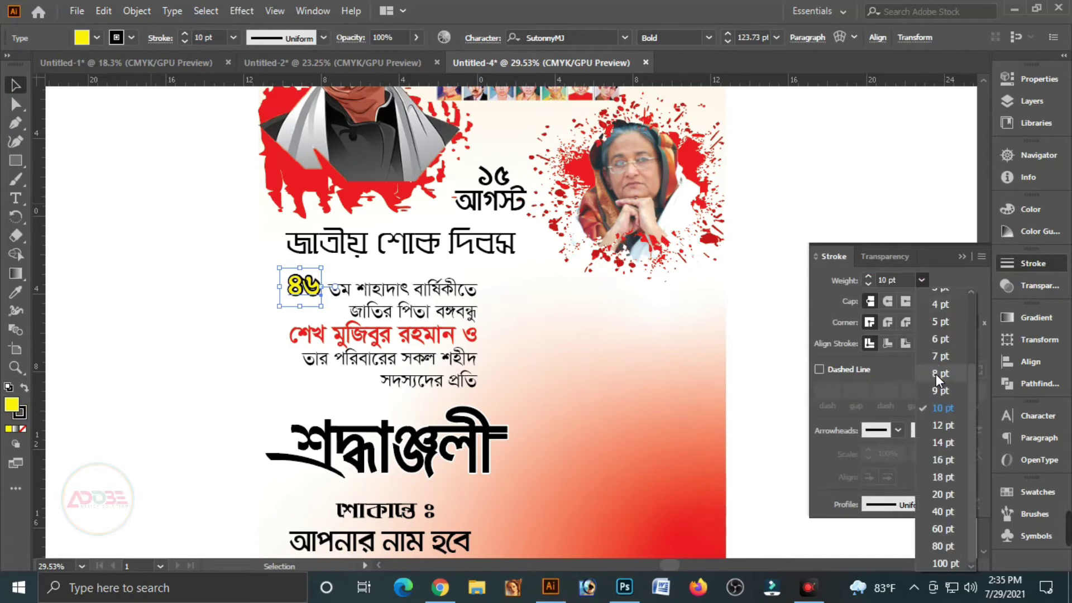
left_click(938, 371)
left_click(226, 332)
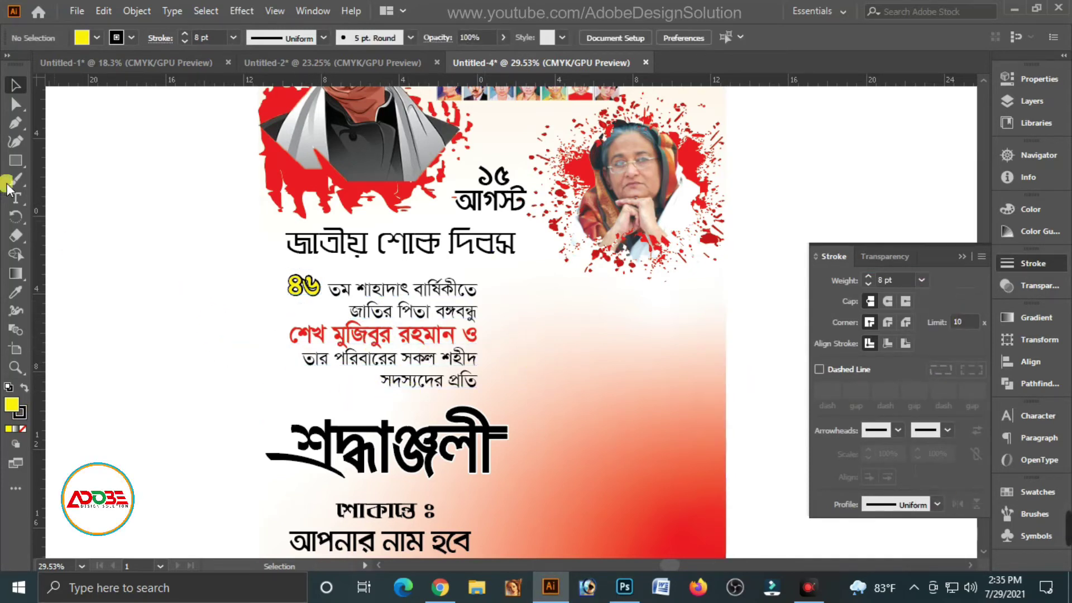
Draw a vertical line along the right edge of the tribute paragraph and make it dashed with 8 pt dashes
left_click_drag(15, 161, 79, 236)
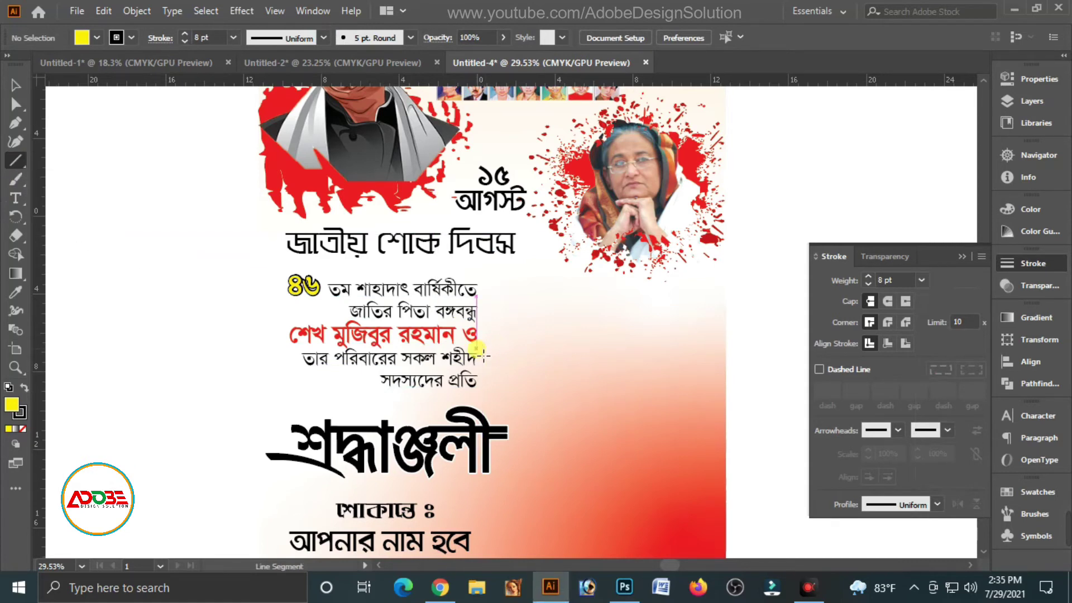
left_click_drag(488, 275, 488, 396)
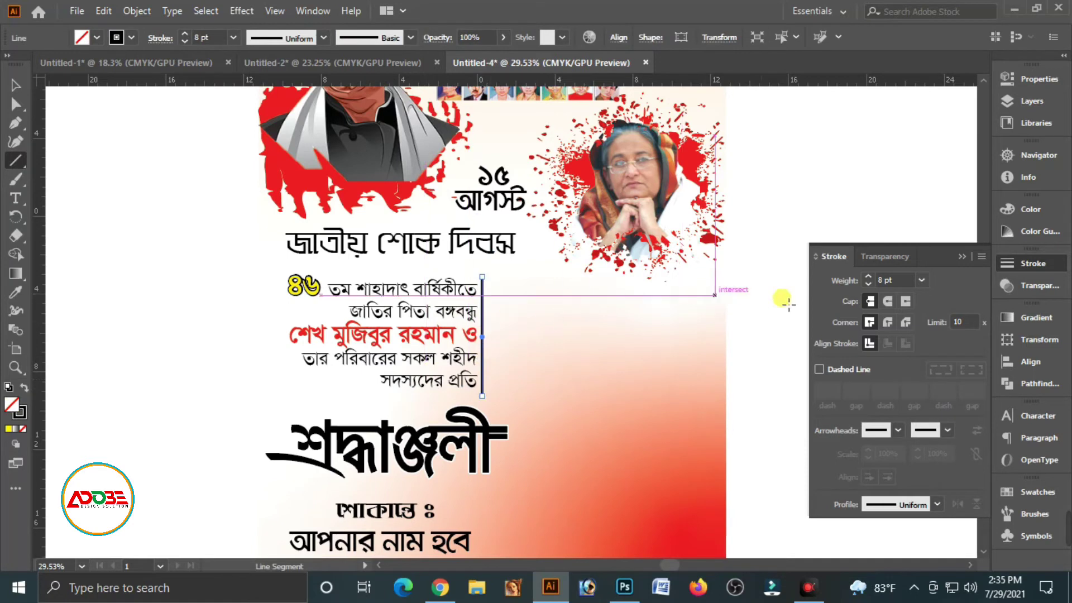
left_click(819, 369)
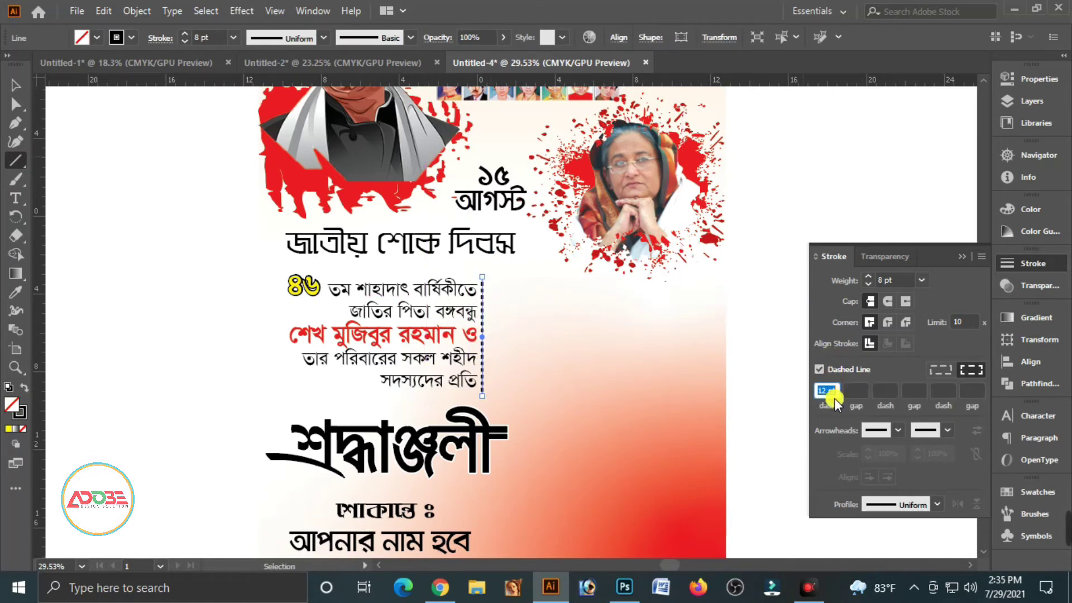
key("Down")
key("Down")
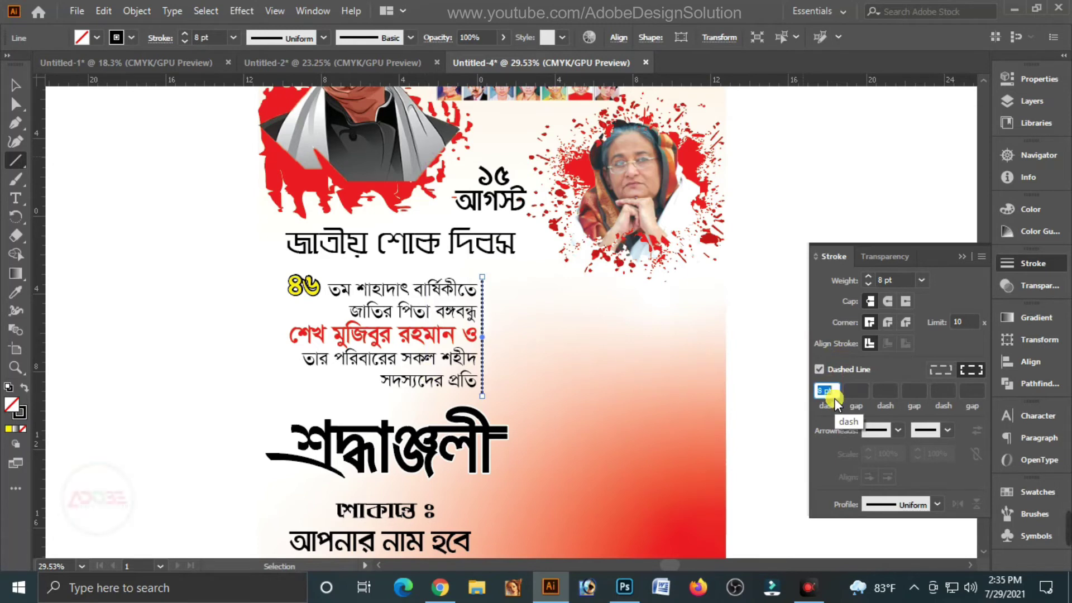
key("Up")
left_click_drag(682, 260, 623, 363)
left_click(15, 85)
left_click(106, 167)
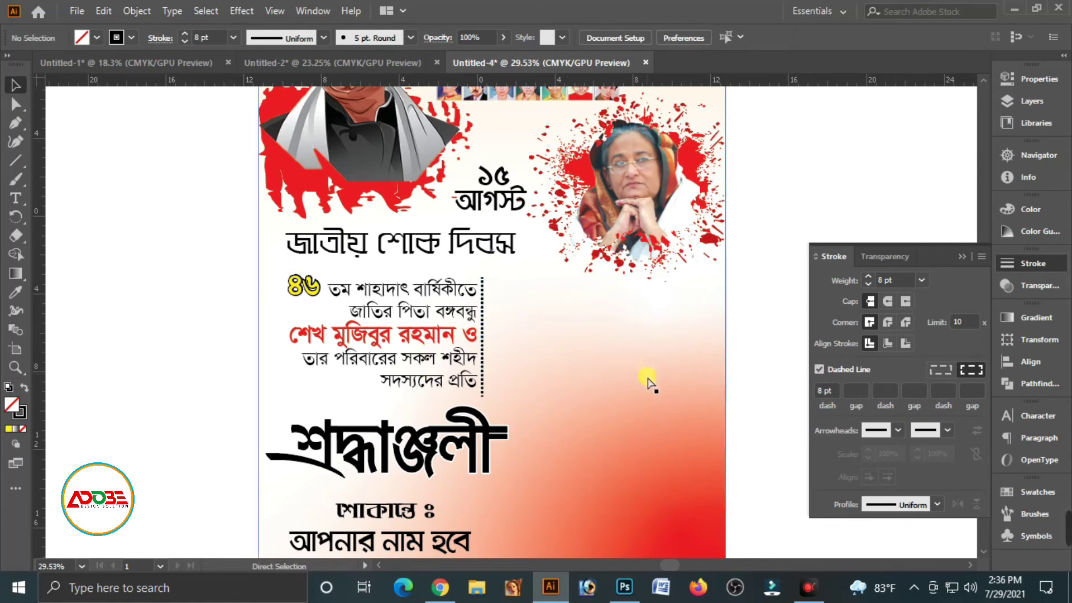
Reduce the stroke weight of the dashed line beside the tribute paragraph to 3 pt
left_click(481, 328)
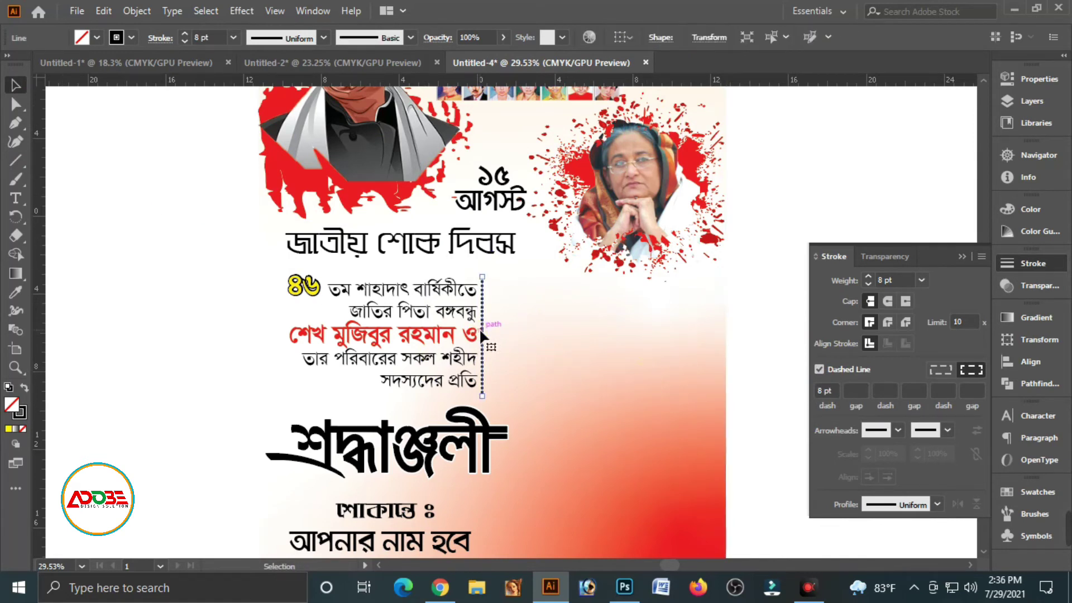
left_click(922, 281)
left_click_drag(973, 372, 977, 343)
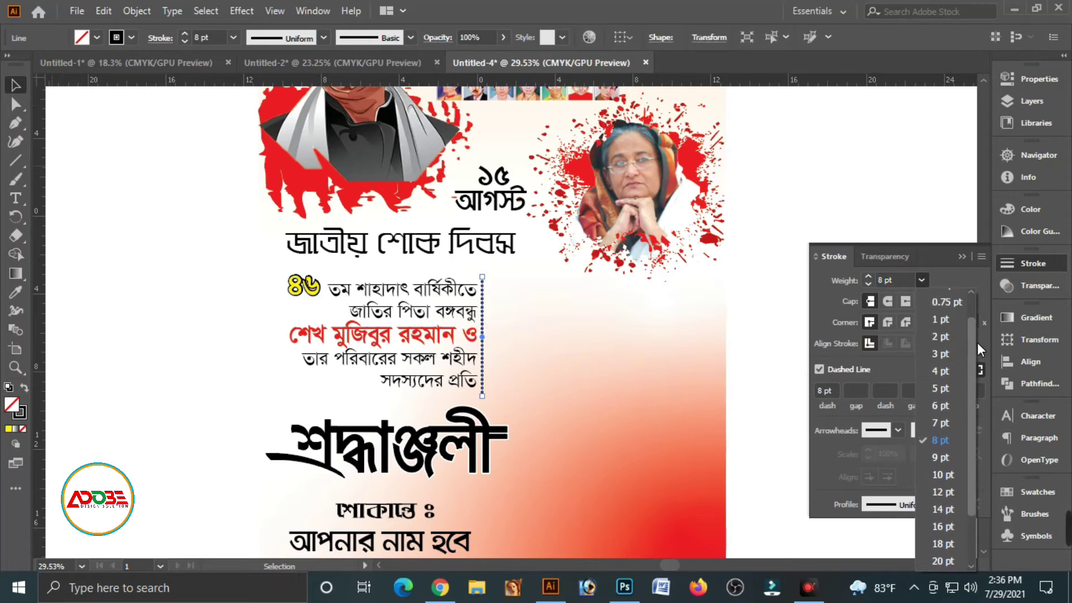
left_click(943, 353)
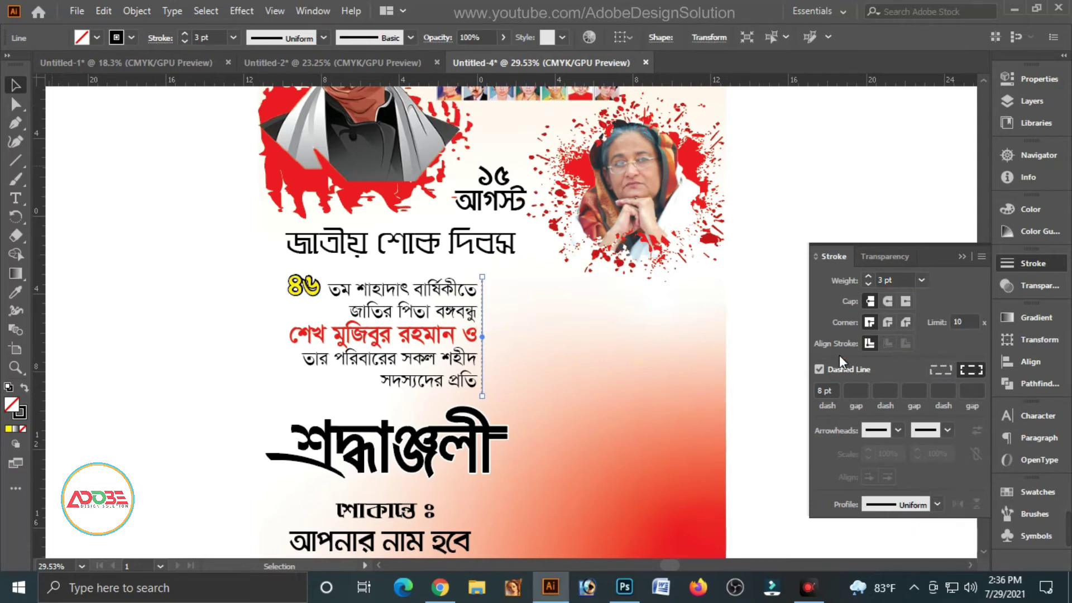
left_click(757, 316)
left_click(962, 257)
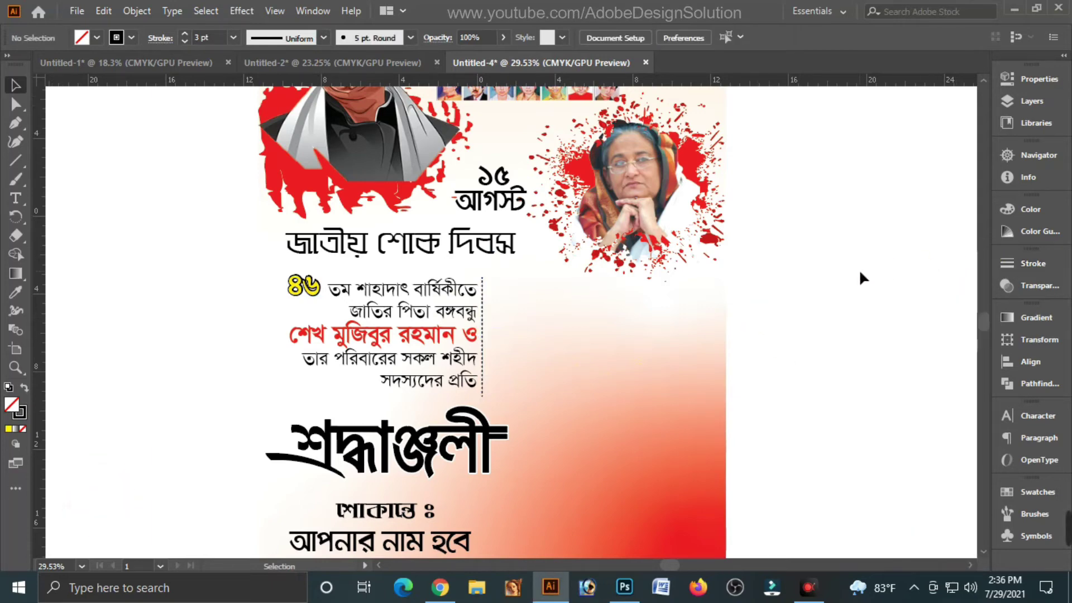
Fill the large "শ্রদ্ধাঞ্জলী" lettering with red at M 100, Y 100 and K 0
key("ctrl+minus")
key("ctrl+minus")
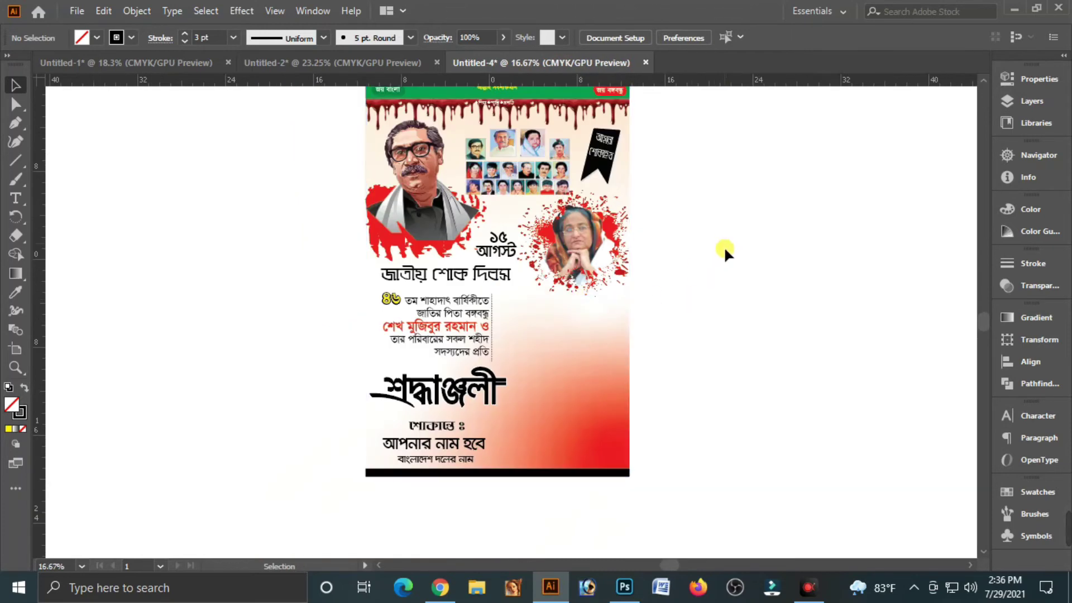
left_click(443, 420)
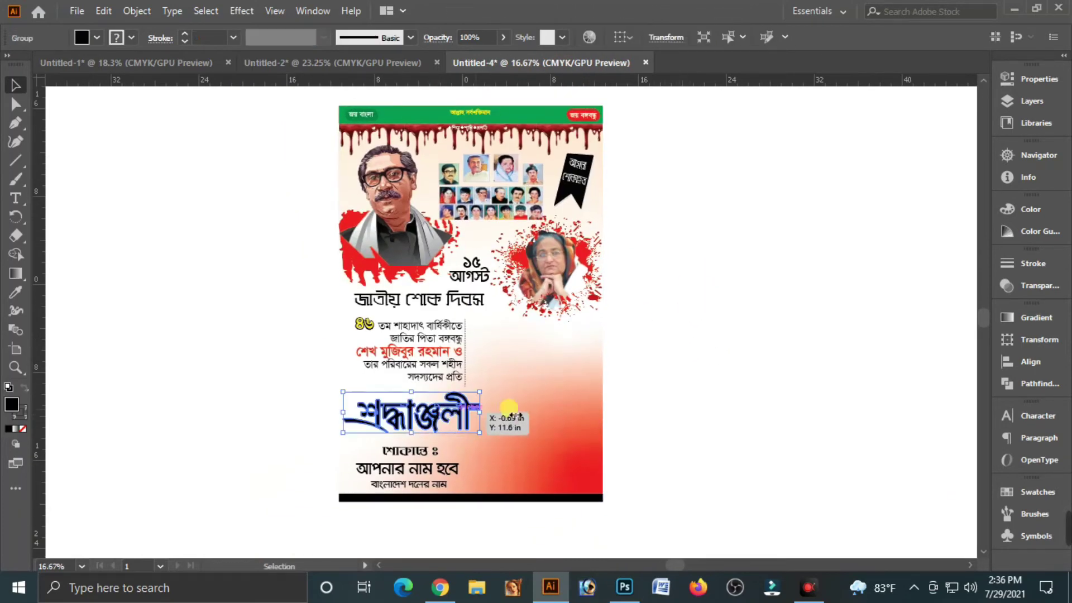
left_click(1044, 210)
left_click(840, 307)
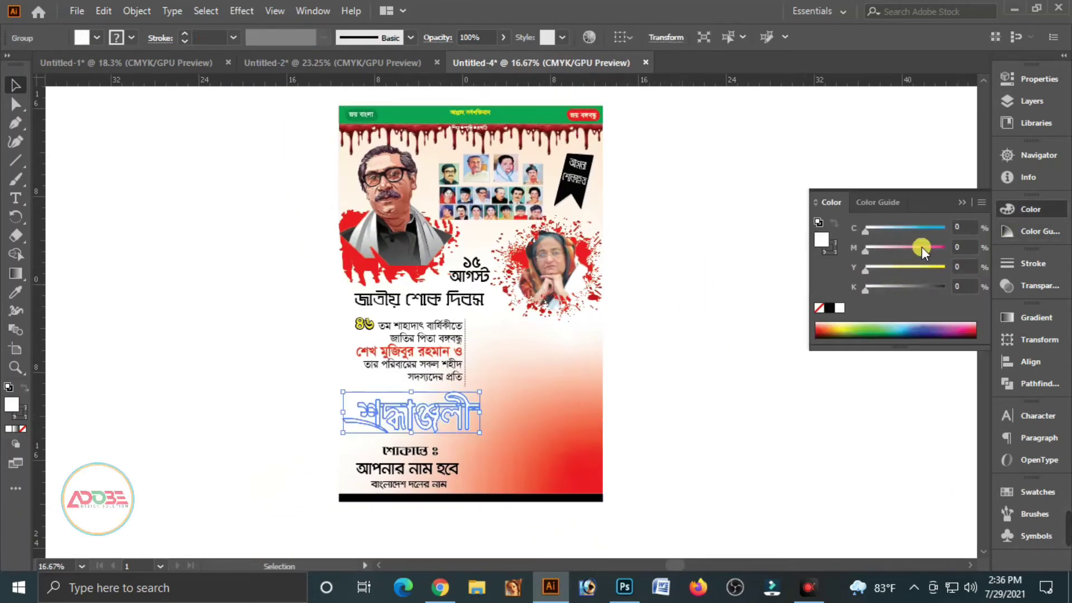
left_click_drag(922, 247, 1023, 266)
left_click(750, 377)
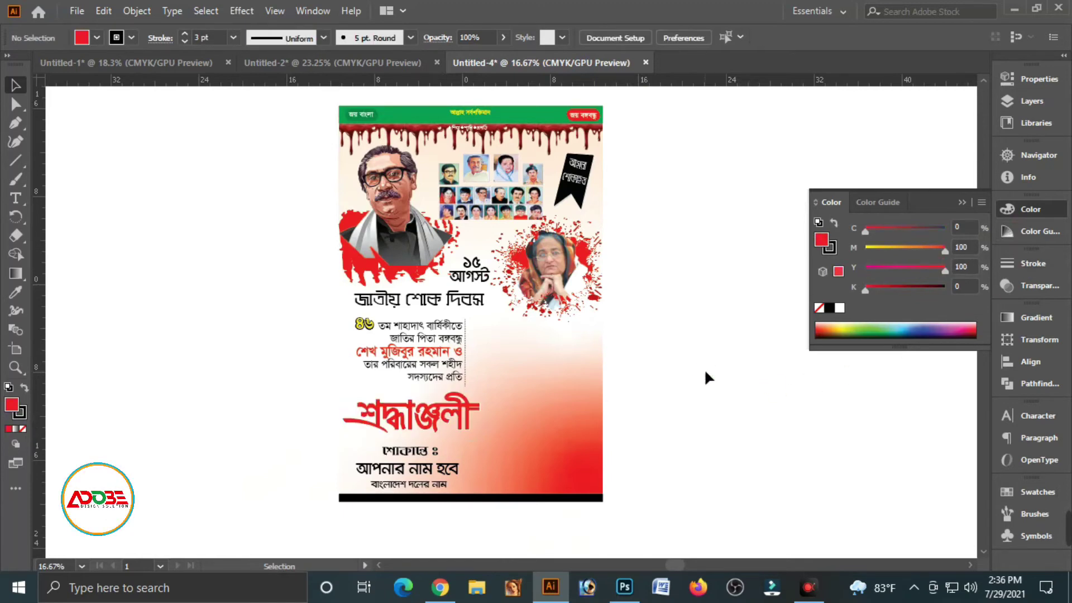
Fill the "শোকান্তে ঃ" text with red at M 100, Y 100 and K 0
left_click(416, 455)
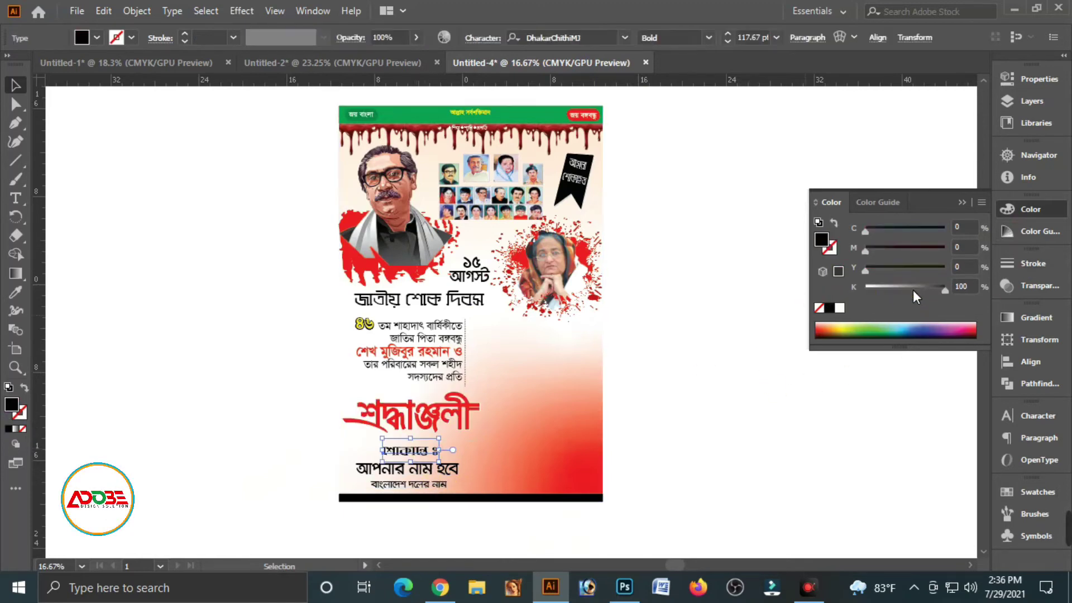
left_click_drag(912, 290, 865, 290)
left_click_drag(930, 246, 963, 248)
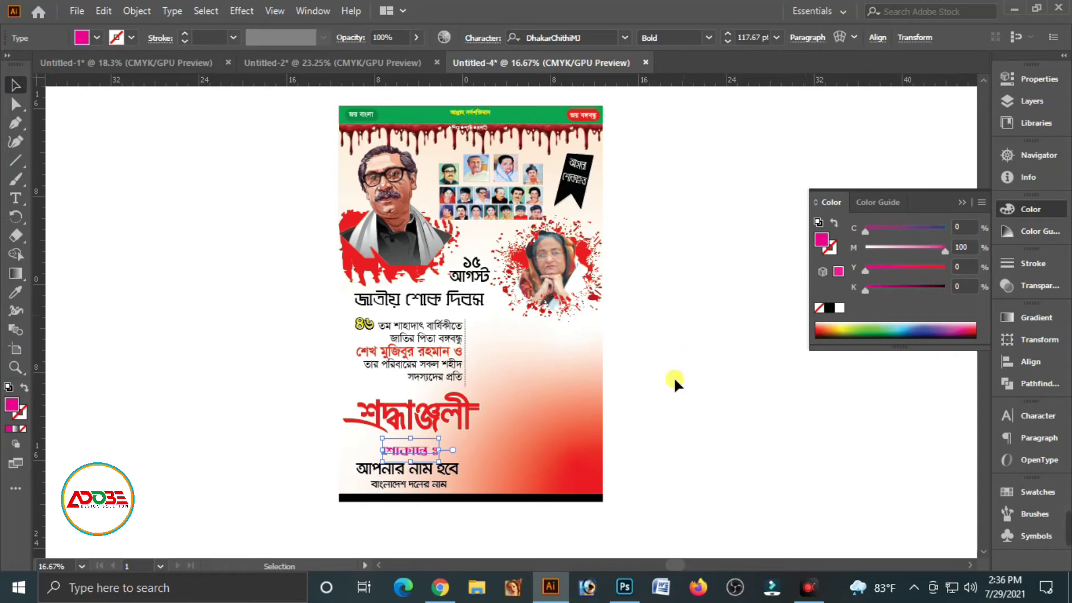
left_click(257, 421)
key("z")
left_click_drag(325, 397, 455, 475)
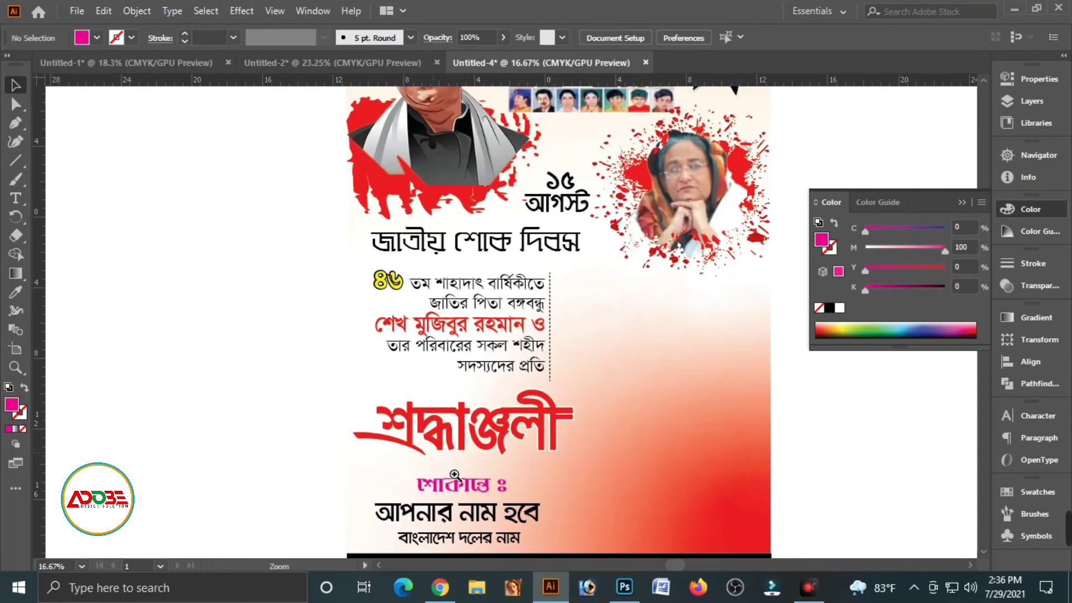
key("v")
left_click(407, 387)
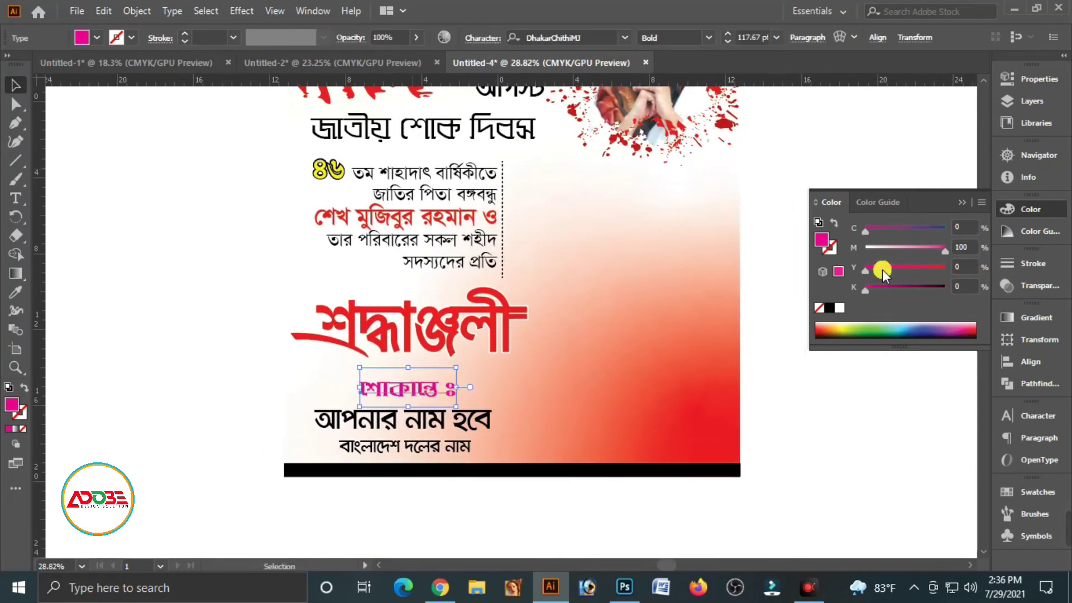
left_click_drag(883, 274, 945, 271)
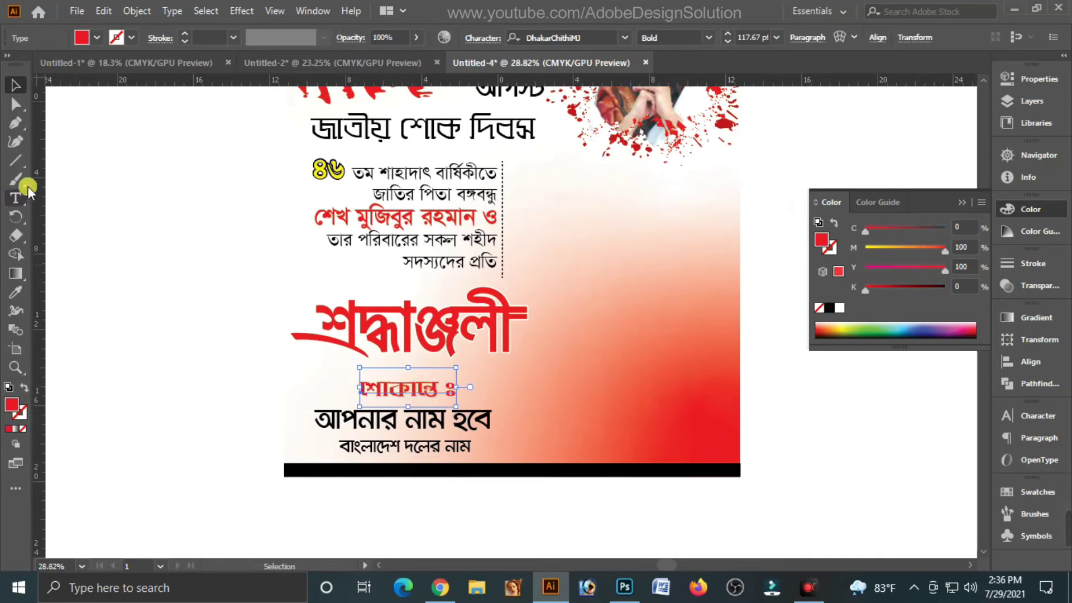
Draw a small wide rectangle on the empty canvas beside the poster and fill it with gray at K 43
left_click_drag(22, 159, 58, 165)
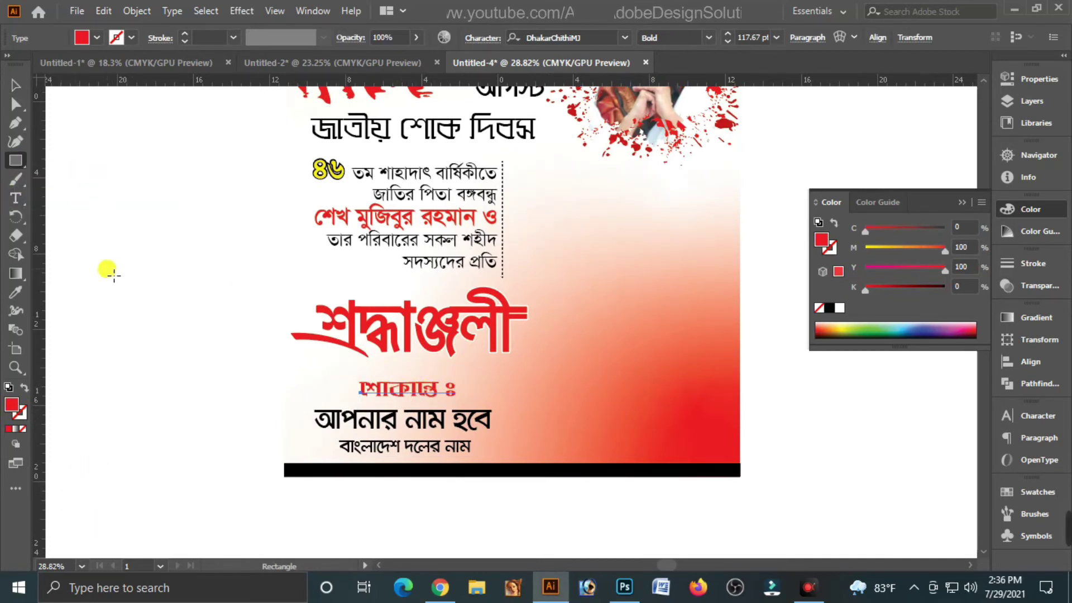
mouse_move(106, 269)
left_mouse_down()
mouse_move(184, 304)
mouse_move(209, 292)
left_mouse_up()
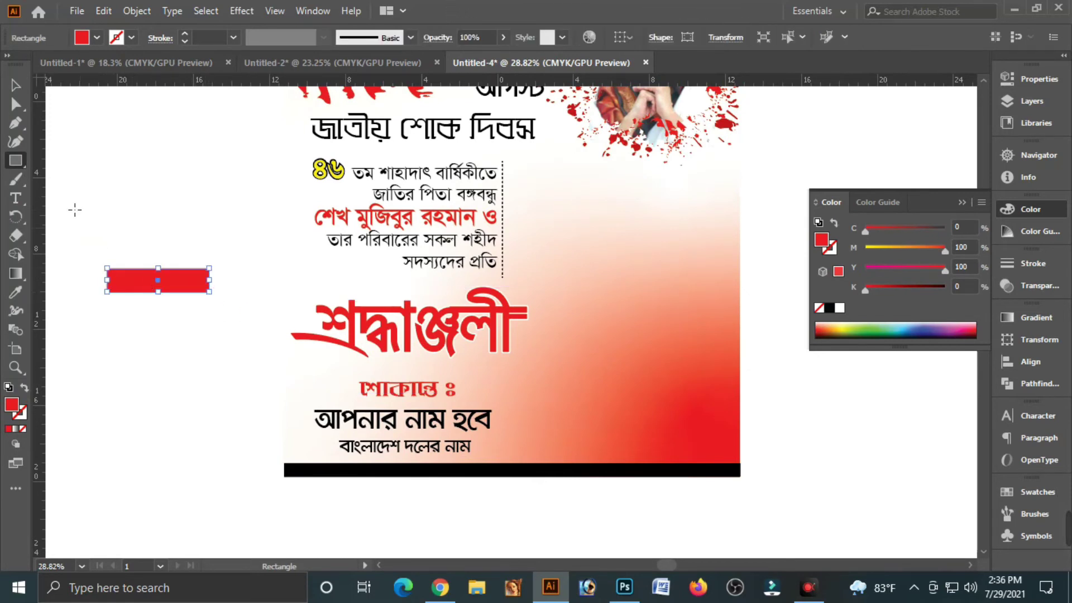
left_click(17, 86)
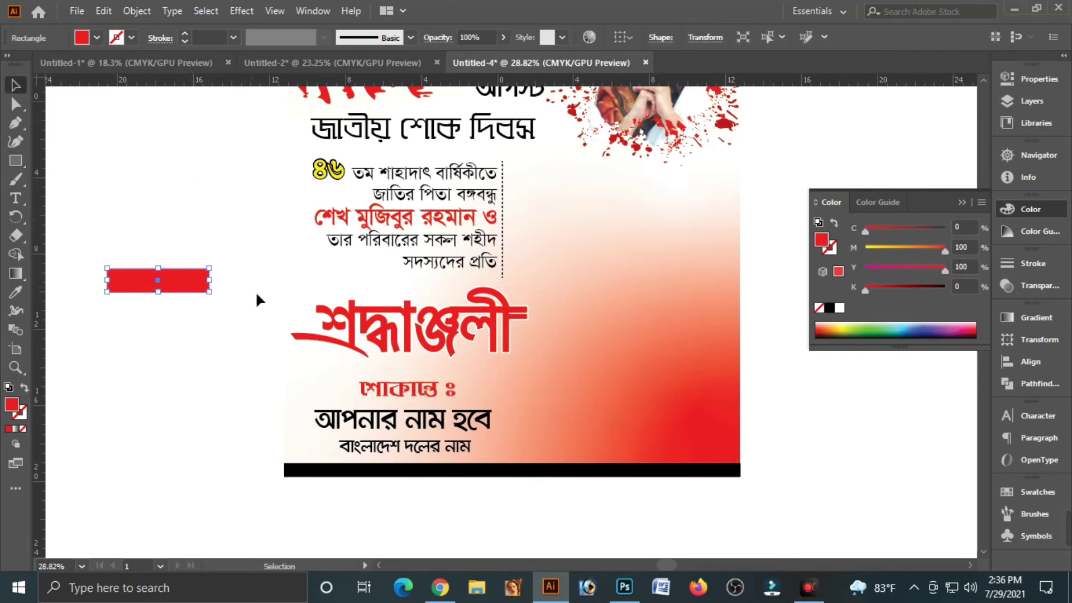
left_click(816, 244)
left_click_drag(873, 266, 873, 292)
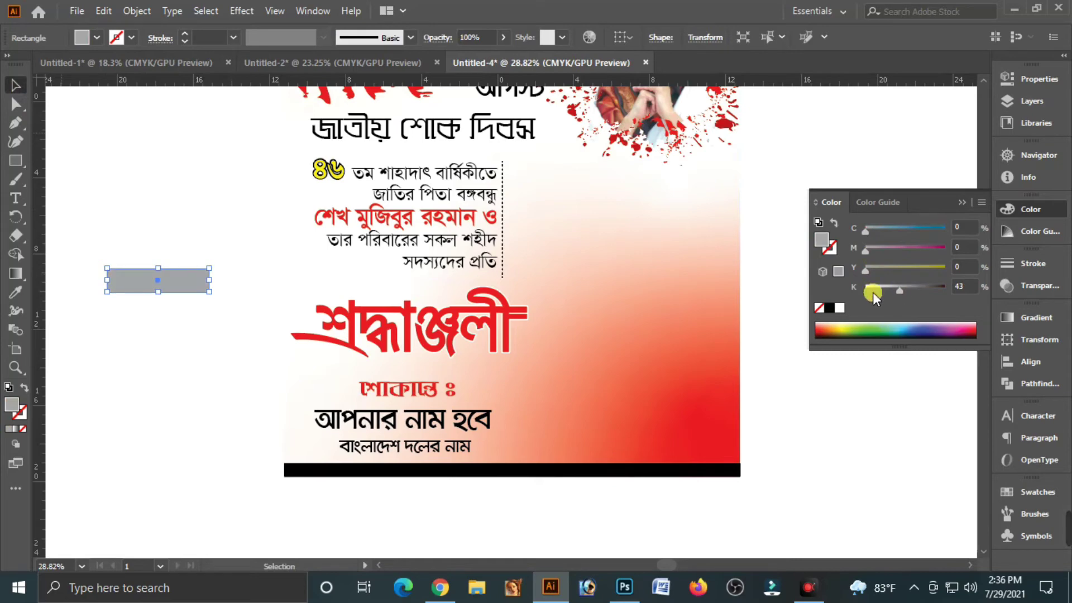
Copy the gray rectangle and paste it in front, narrow and slightly tilt the copy, and fill it with white
left_click(192, 278)
left_click(103, 11)
left_click(134, 90)
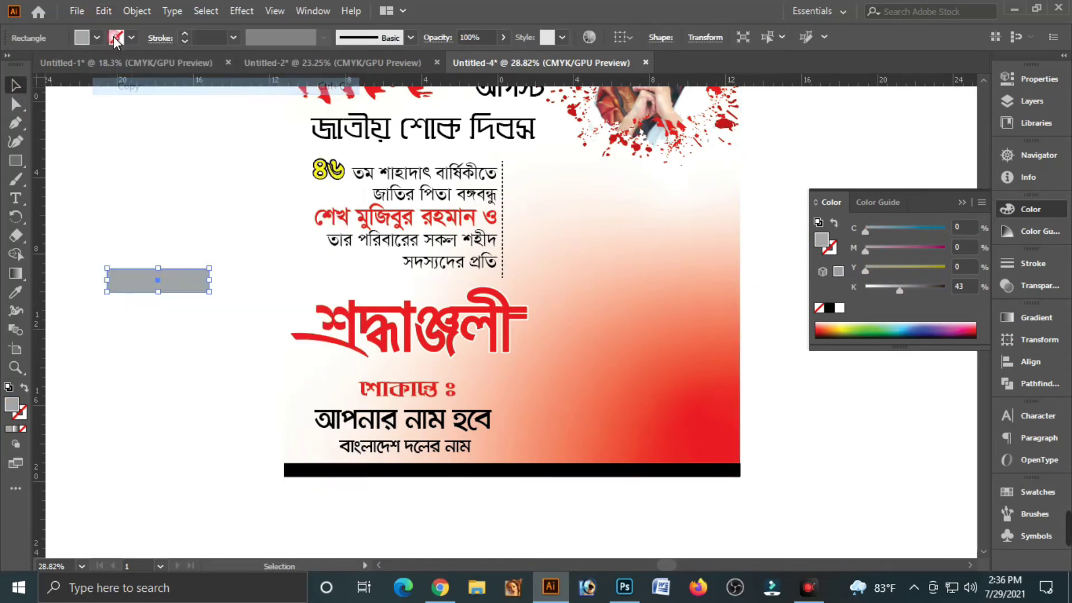
left_click(104, 11)
left_click(141, 122)
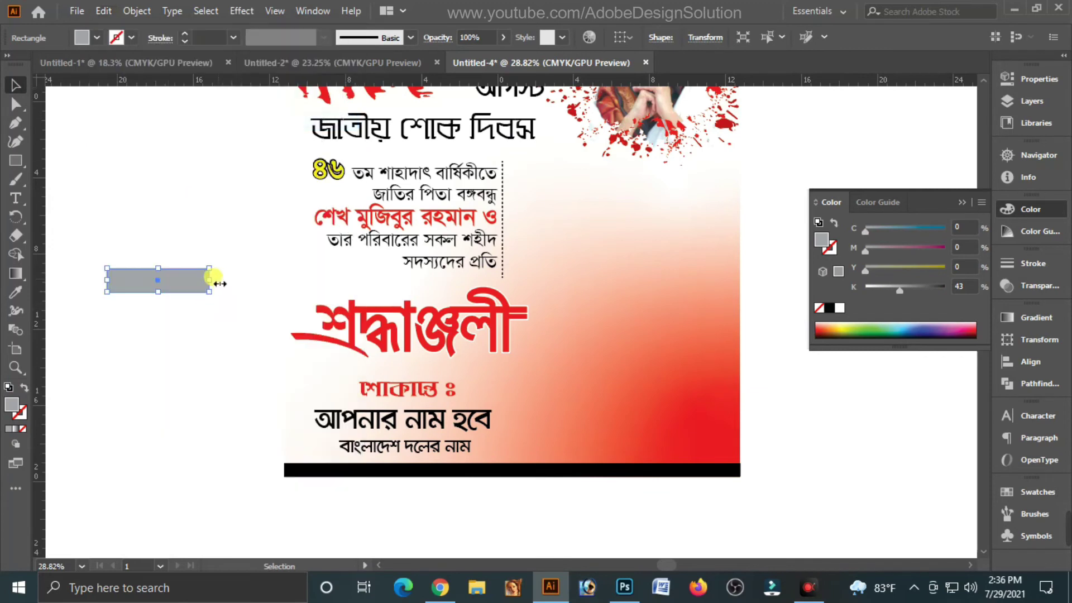
left_click_drag(220, 284, 207, 266)
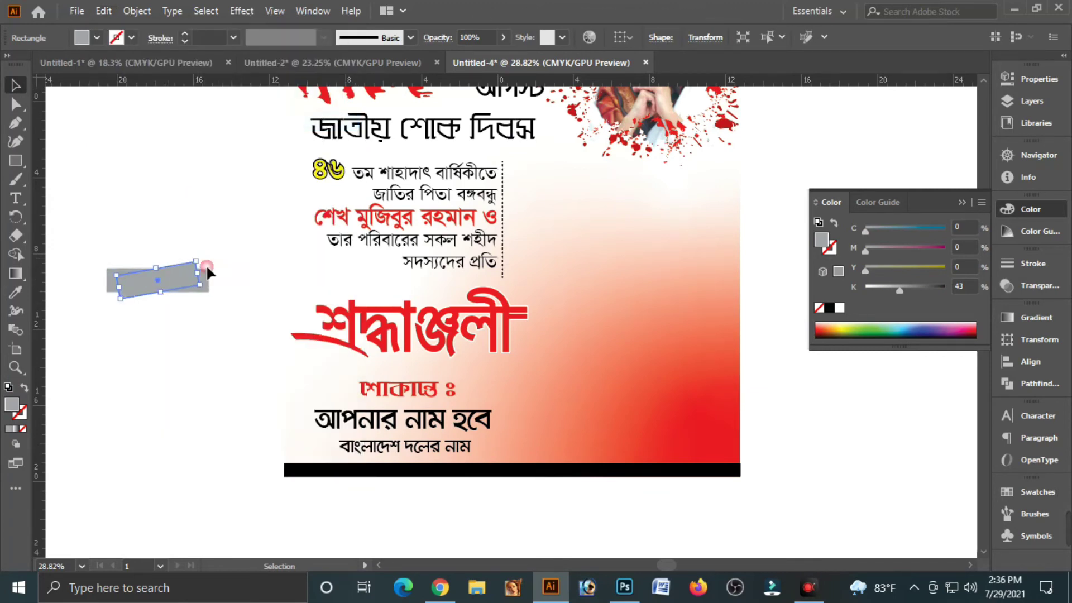
left_click_drag(877, 286, 865, 286)
left_click(179, 344)
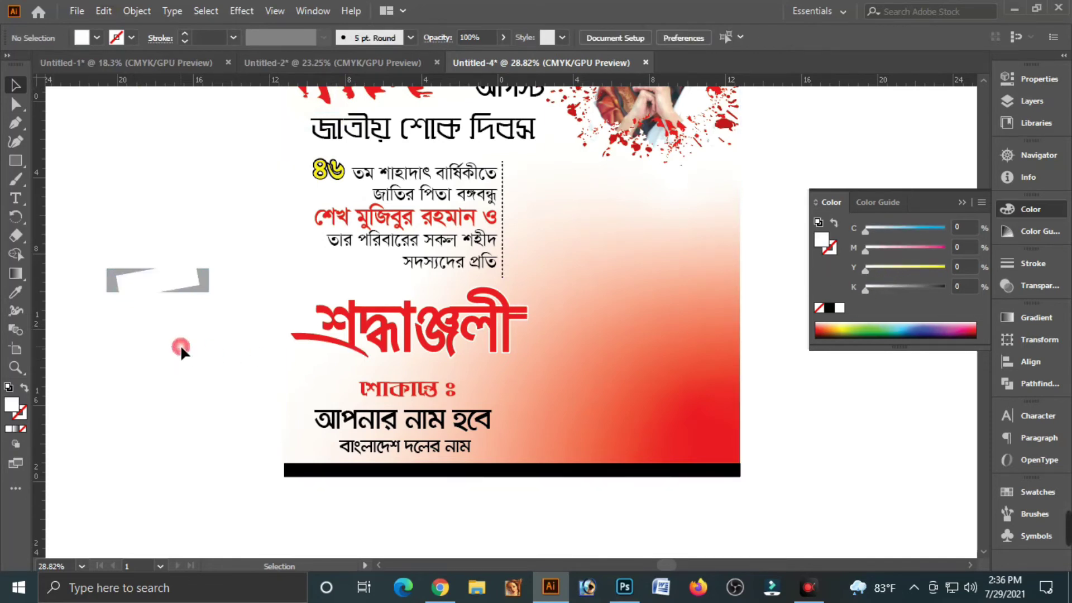
left_click(168, 280)
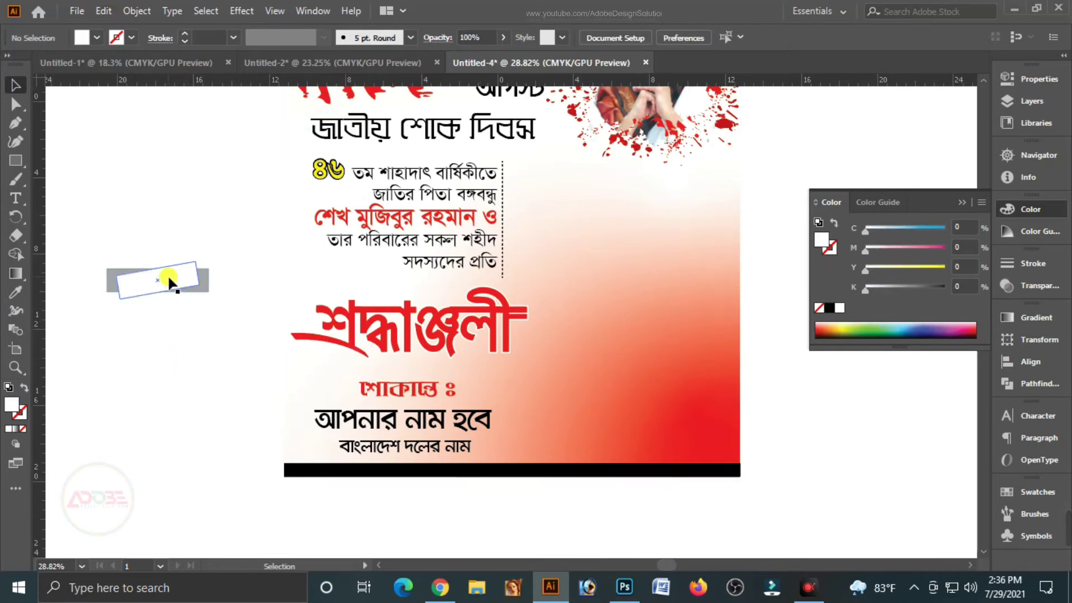
left_click_drag(205, 259, 212, 284)
Group the gray and white rectangles, move them over the "শোকান্তে ঃ" text and widen the group slightly
left_click(209, 316)
left_click_drag(147, 246, 418, 389)
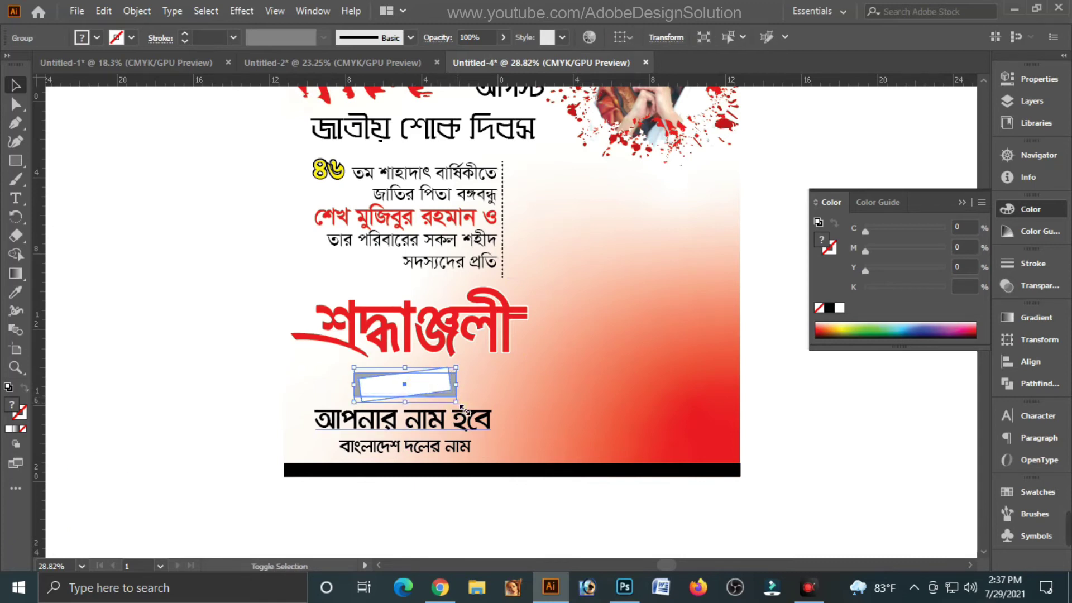
left_click_drag(456, 384, 472, 390)
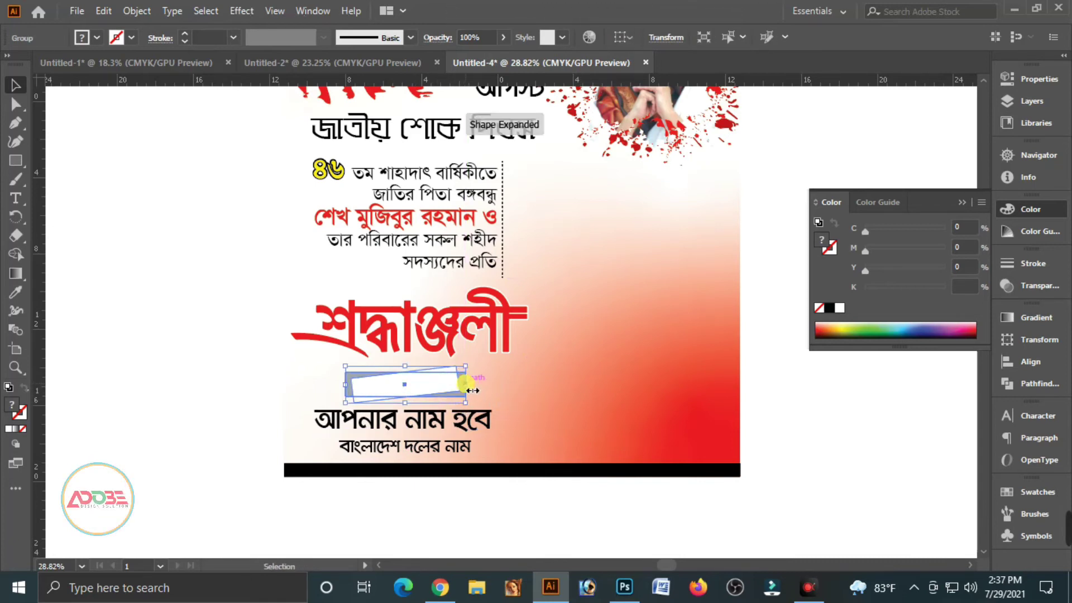
Bring the "শোকান্তে ঃ" text to the front of the gray and white label
key("a")
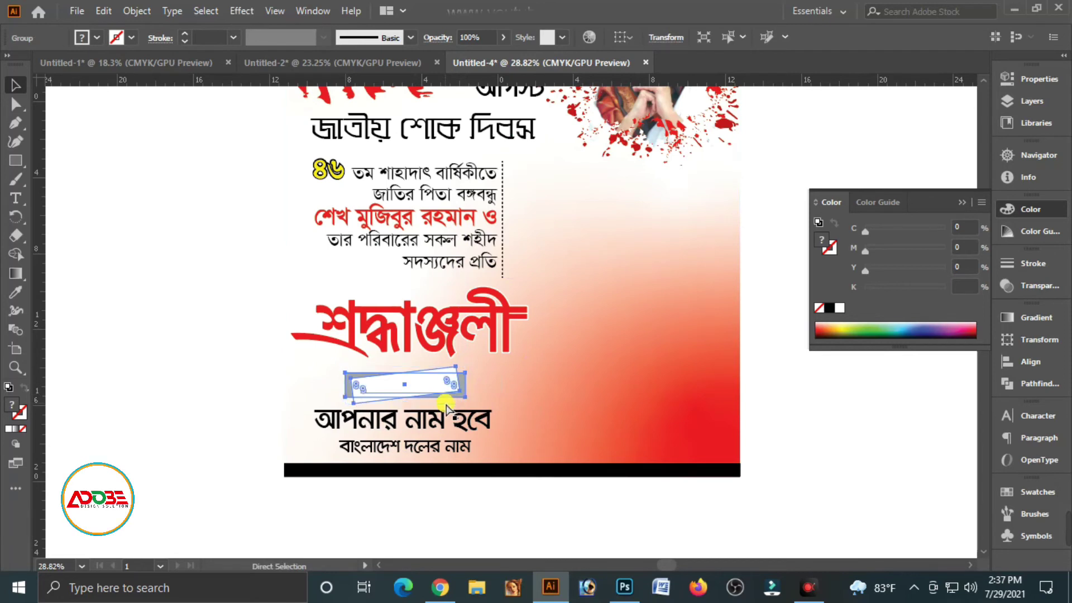
key("ctrl+shift+bracketright")
left_click(437, 382)
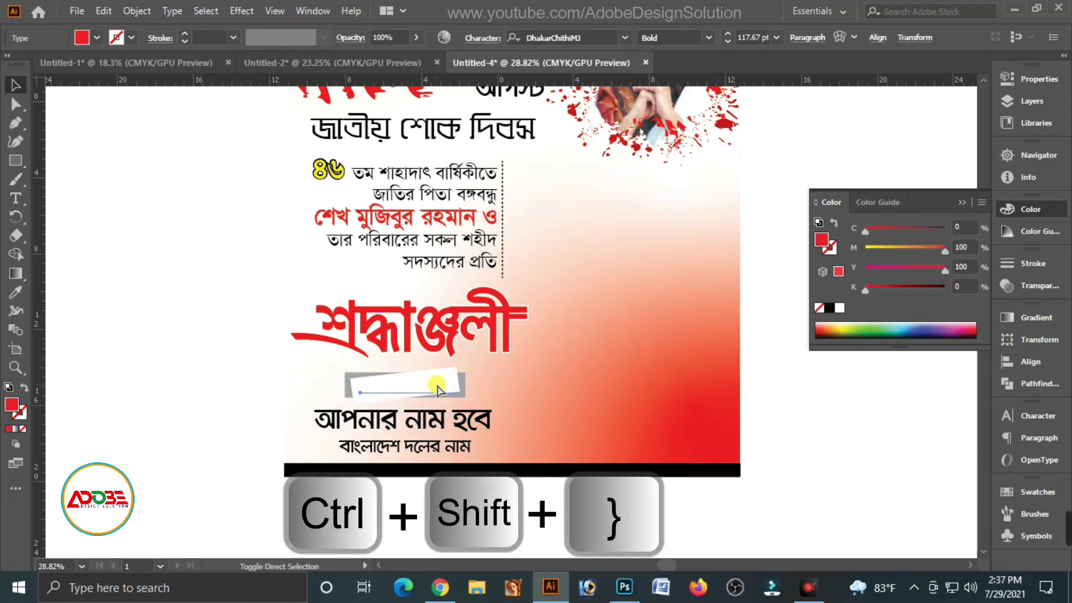
key("ctrl+shift+bracketright")
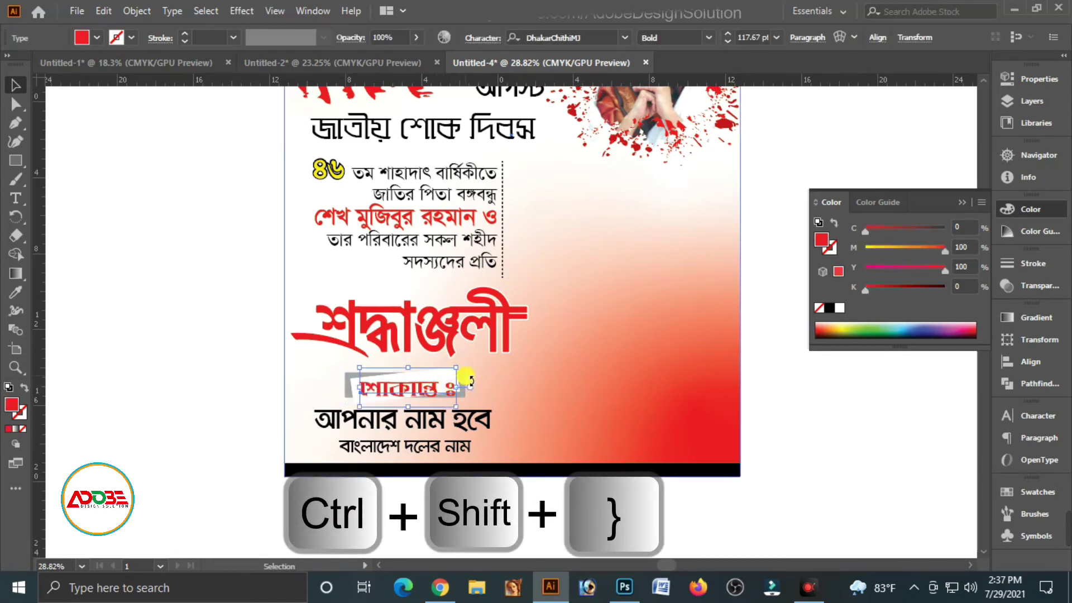
Scale the "শোকান্তে ঃ" text down to about 102 pt and nudge it up to sit inside the white label
left_click_drag(456, 406, 457, 395)
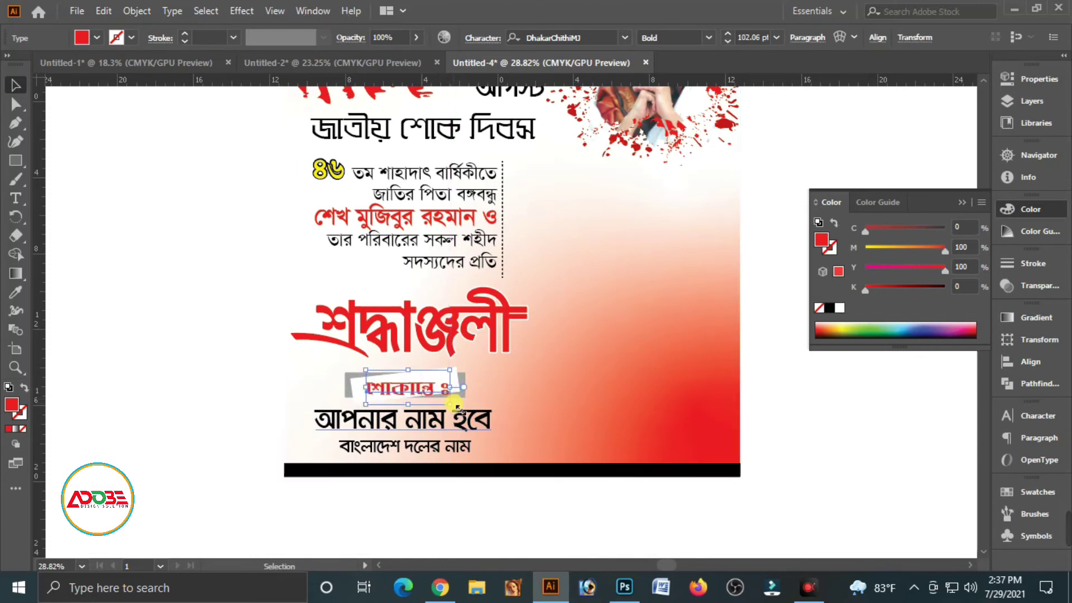
key("Up")
key("Up")
key("Up")
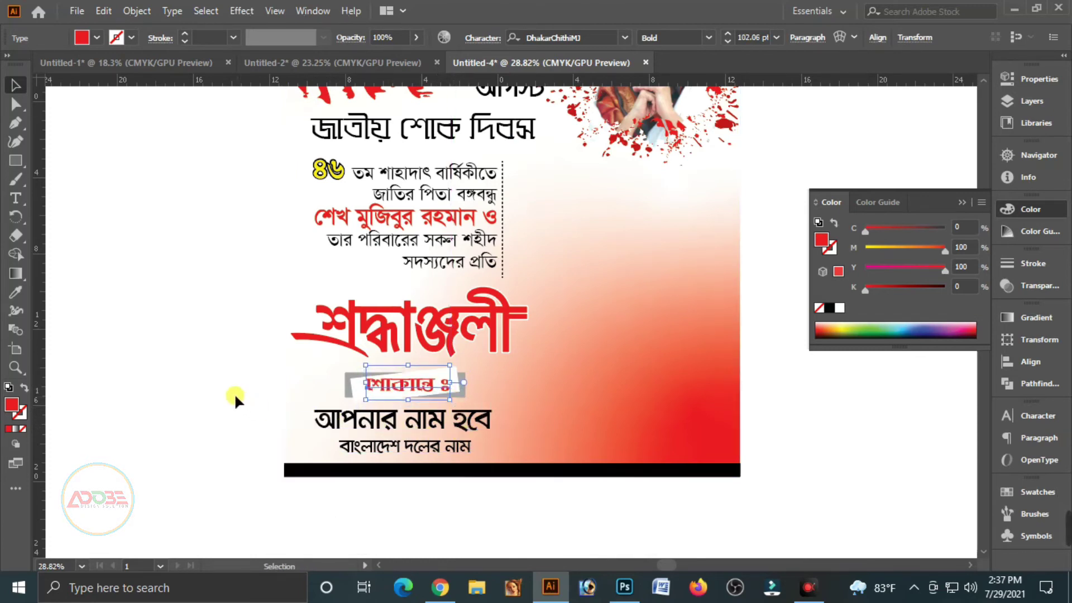
left_click(160, 363)
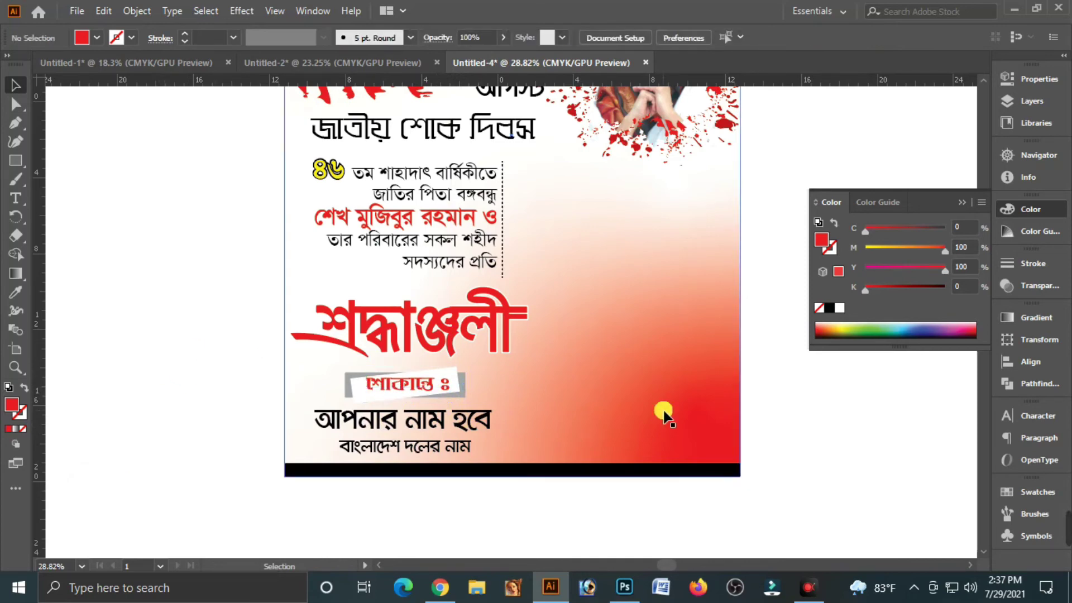
Cut the faceless man-in-suit image from Untitled-2 and paste it into the lower-right area of the Untitled-4 poster
left_click_drag(694, 311, 653, 364)
key("ctrl+minus")
key("ctrl+minus")
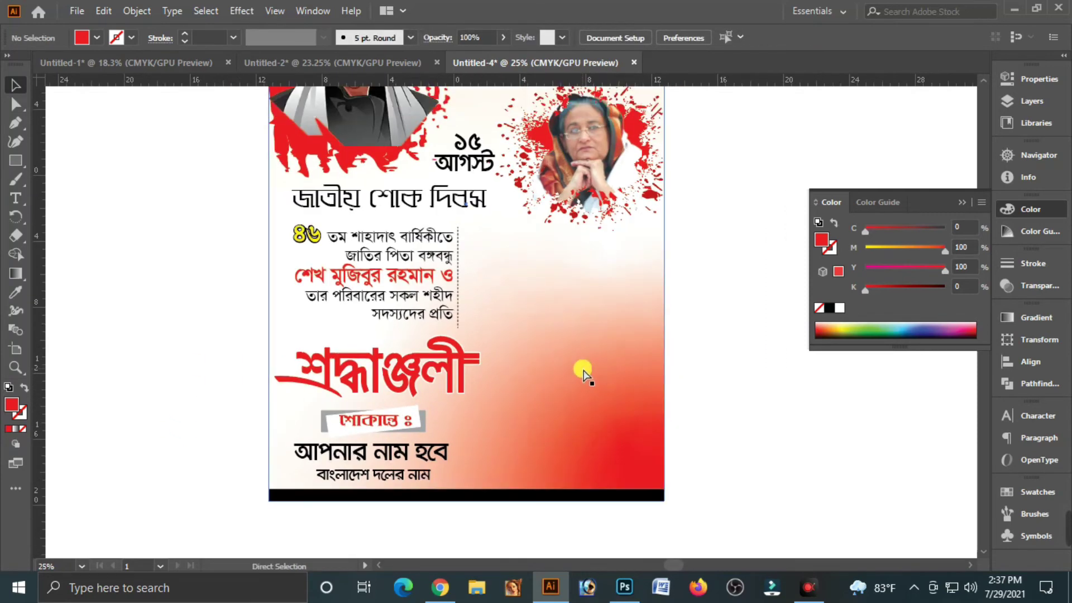
left_click_drag(686, 244, 622, 335)
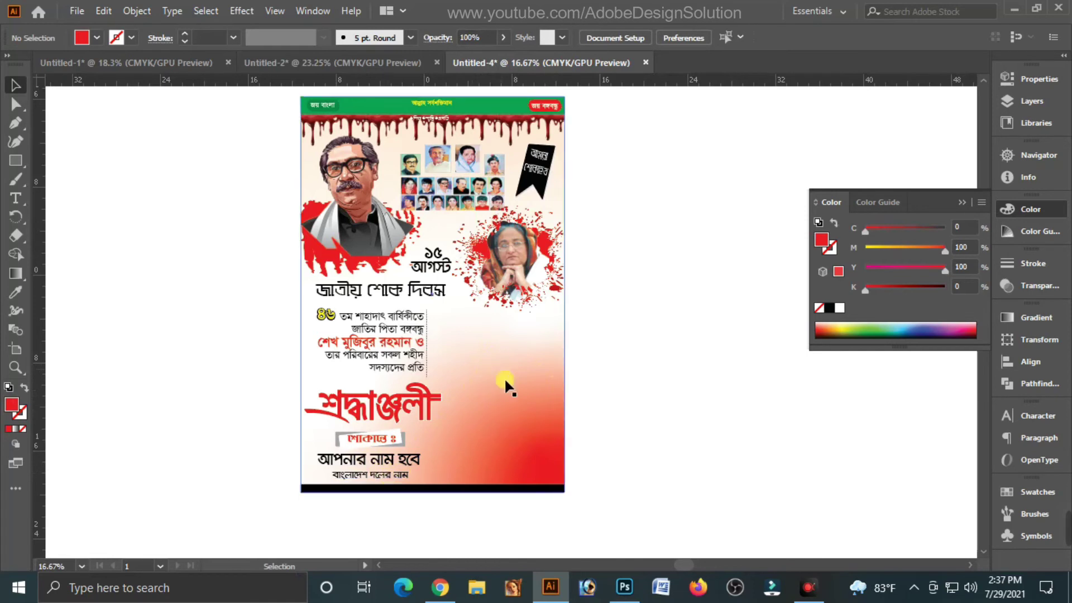
left_click(403, 65)
left_click(489, 337)
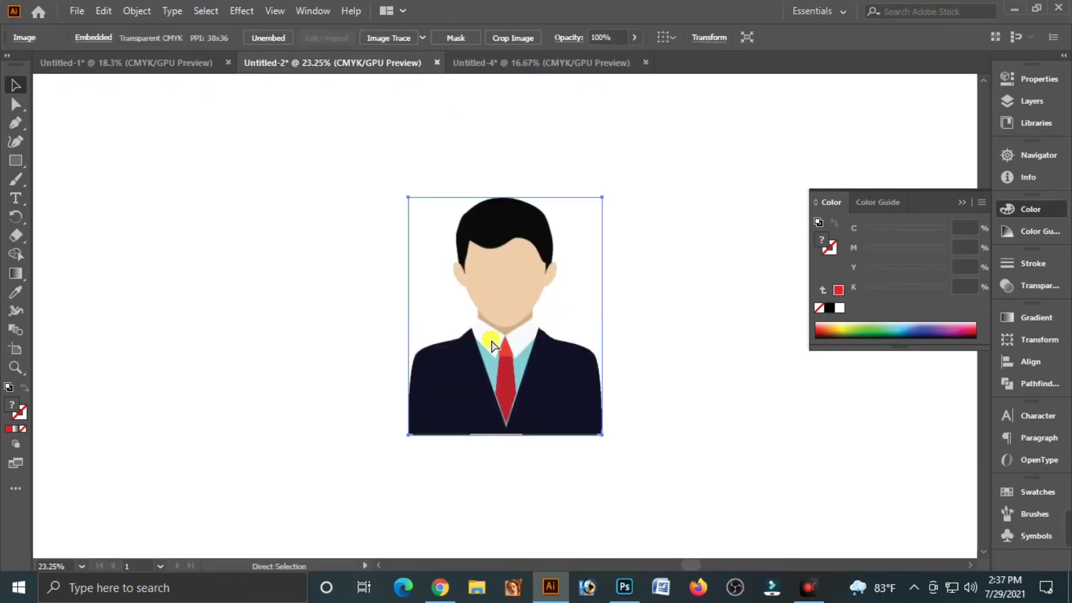
key("ctrl+x")
left_click(520, 62)
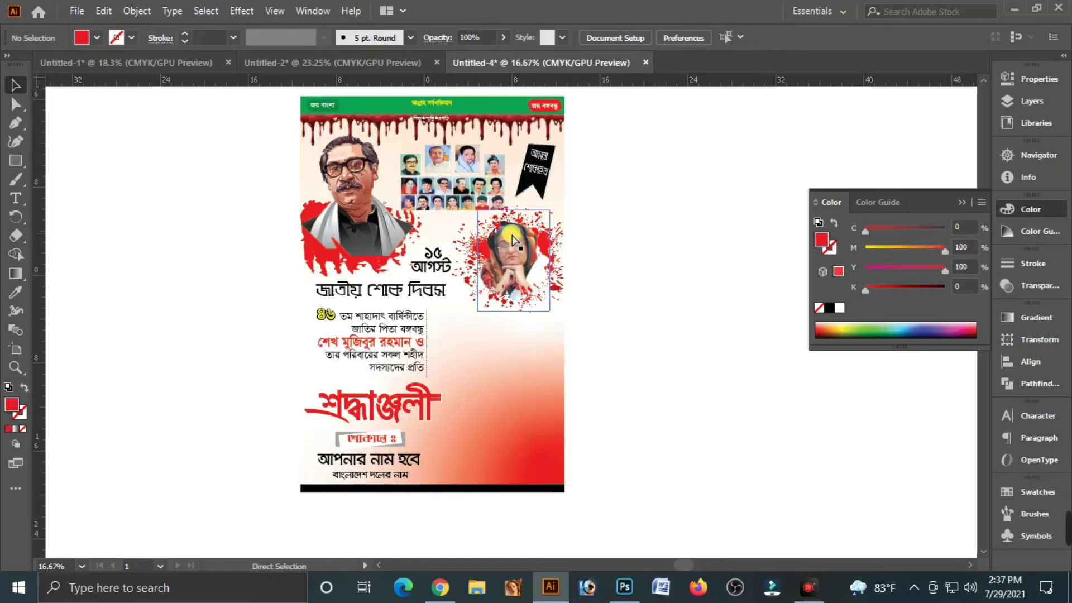
key("ctrl+v")
left_click_drag(509, 349, 466, 449)
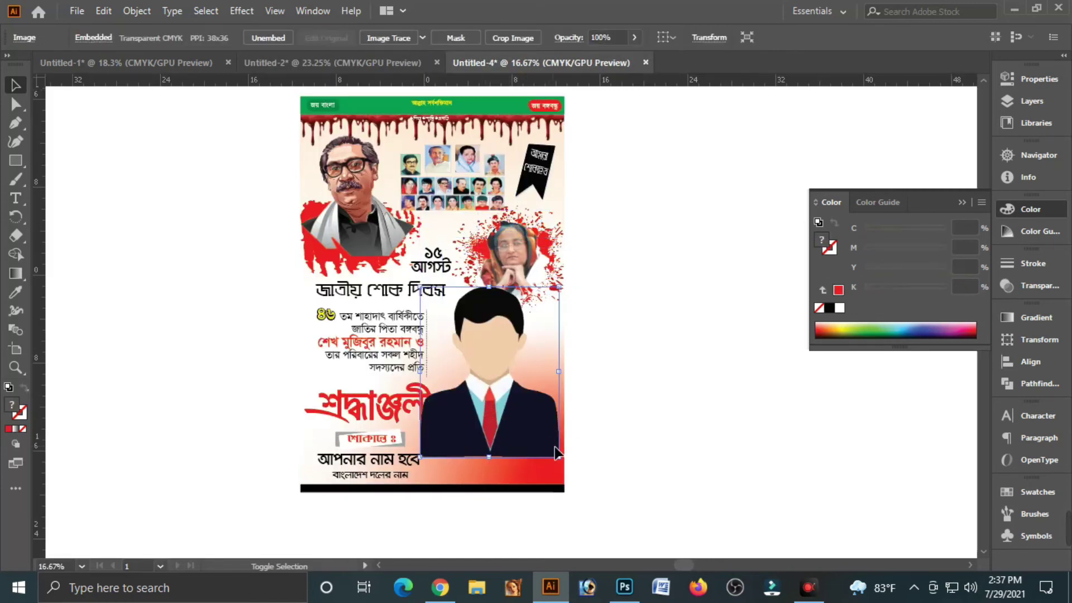
Align the man-in-suit image with the right and bottom edges of the poster background
left_click(637, 417)
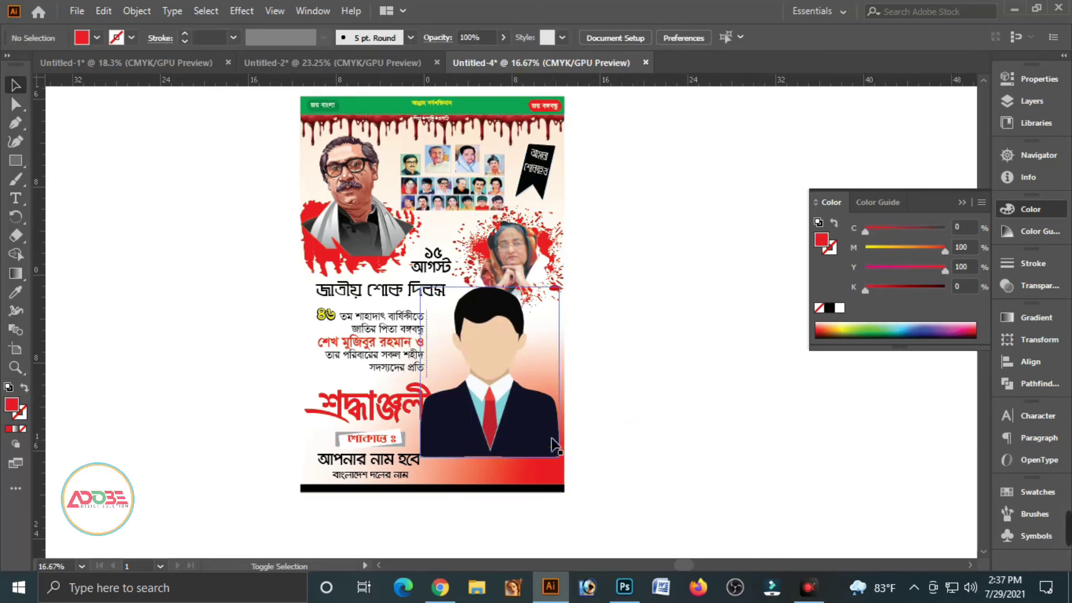
left_click(549, 446)
left_click(544, 478, "shift")
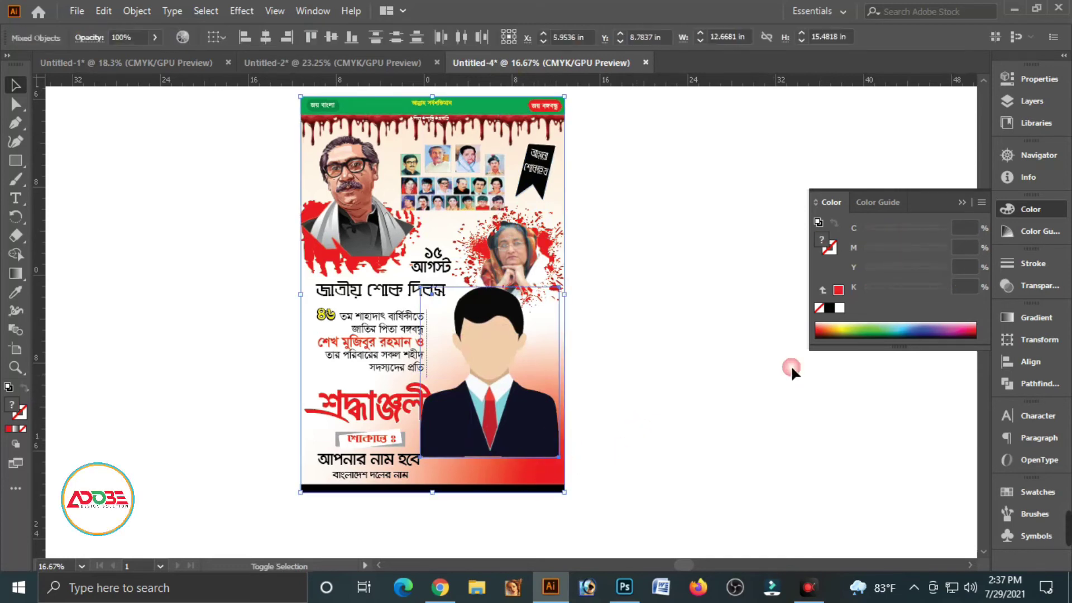
left_click(1024, 361)
left_click(881, 352)
left_click(972, 356)
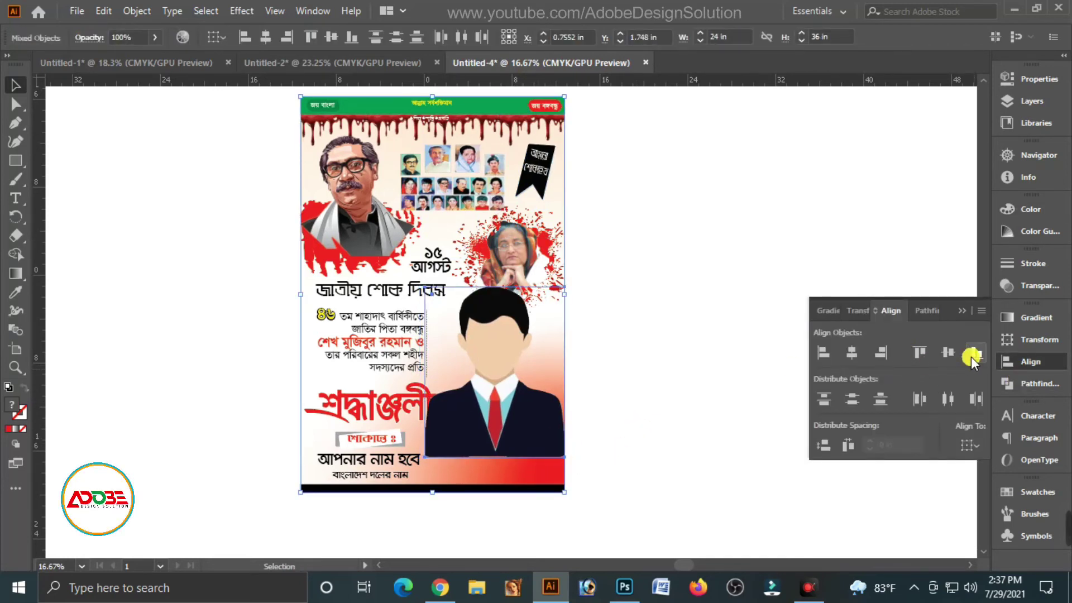
left_click(671, 400)
Shift the man-in-suit image slightly up so its base meets the black strip at the poster's bottom
left_click(509, 463)
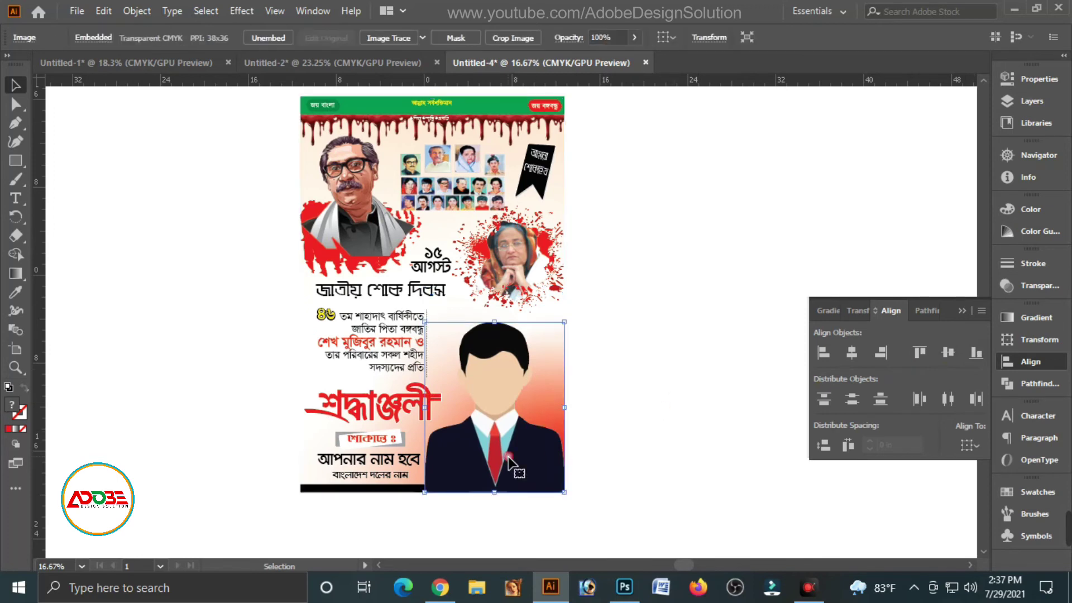
left_click_drag(505, 469, 505, 461)
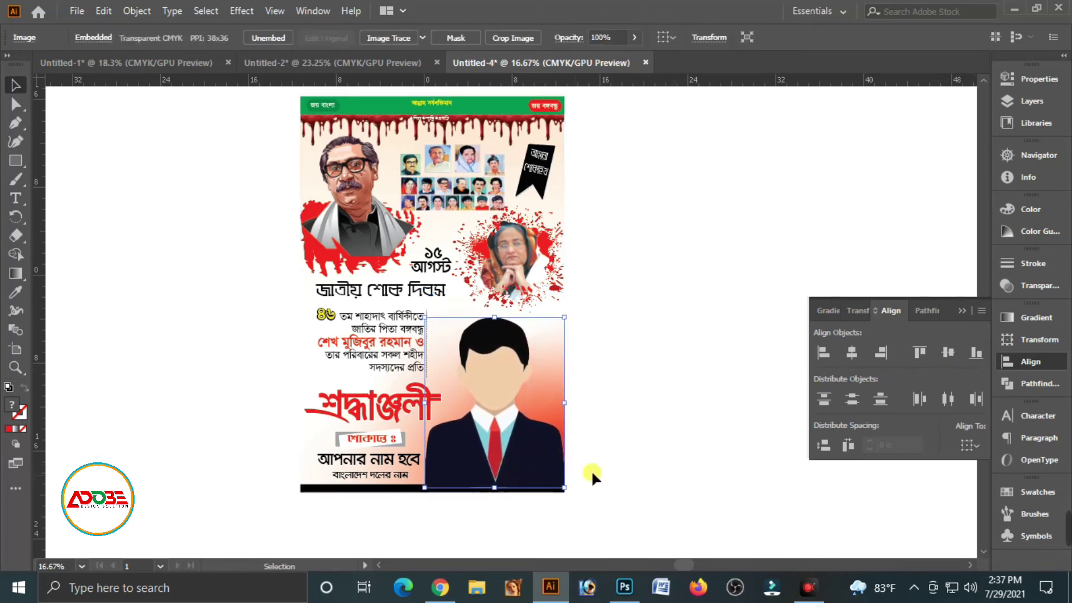
left_click(625, 441)
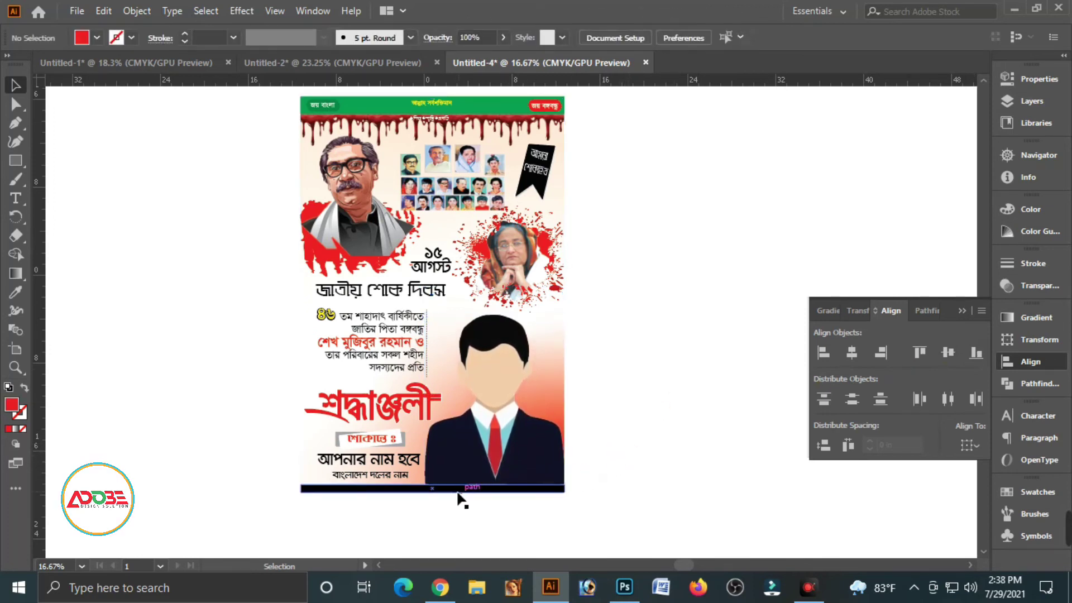
left_click(445, 491)
key("v")
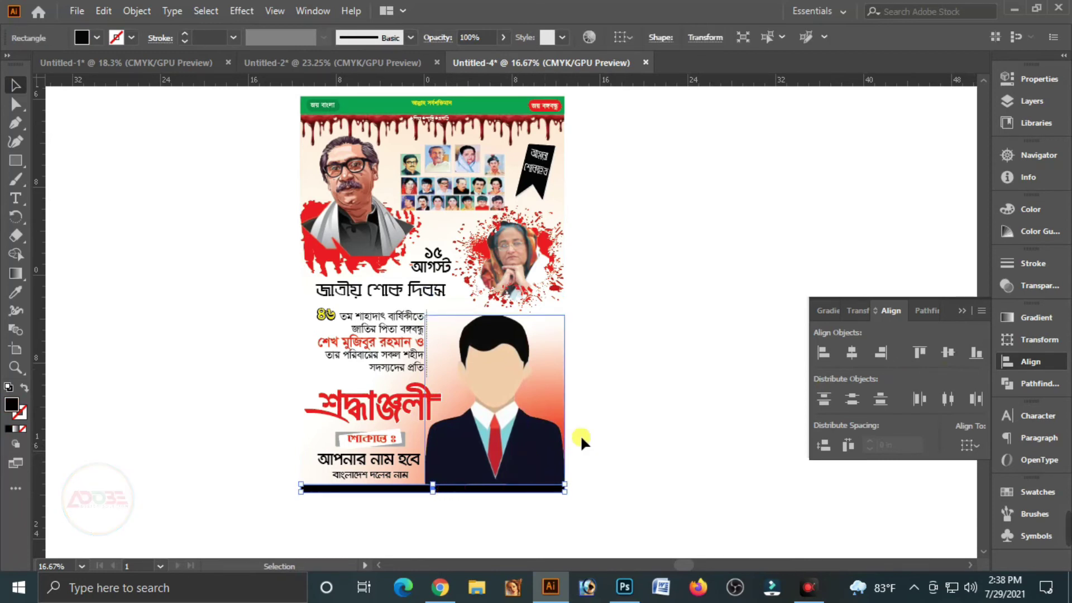
left_click(653, 376)
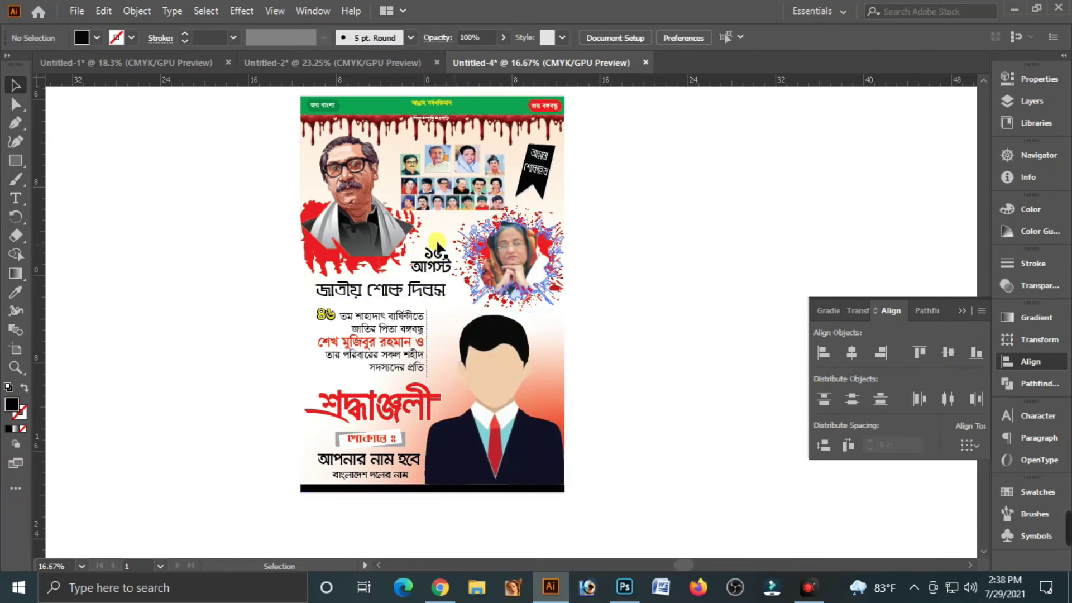
Cut the “কাঁদো বাঙ্গালী কাঁদো” text from Untitled-2 and place it on the poster just below the red badge
left_click_drag(191, 151, 214, 179)
left_click_drag(615, 246, 600, 275)
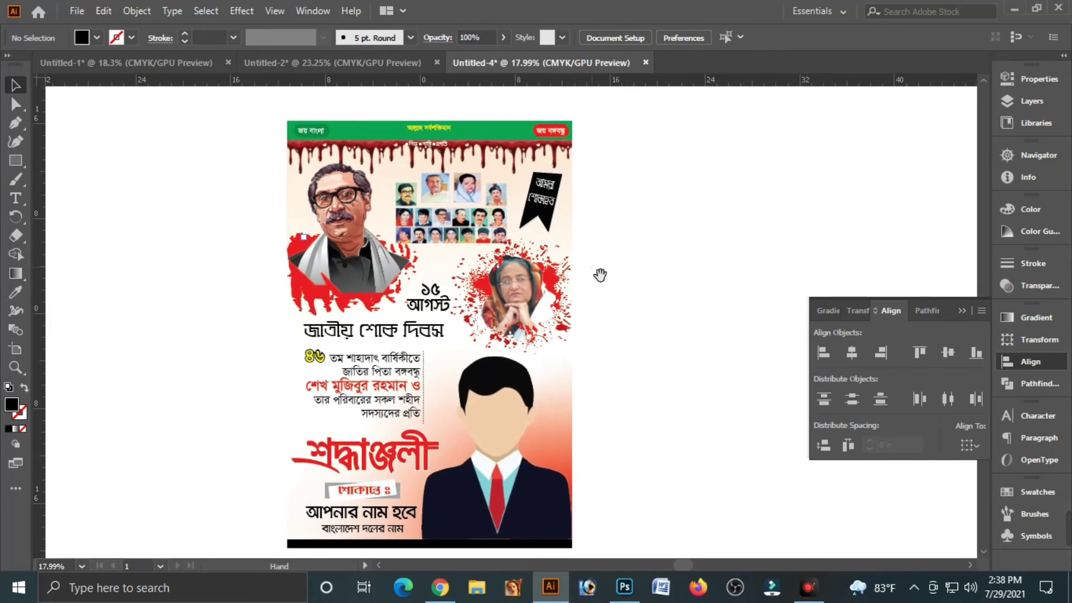
key("shift+F7")
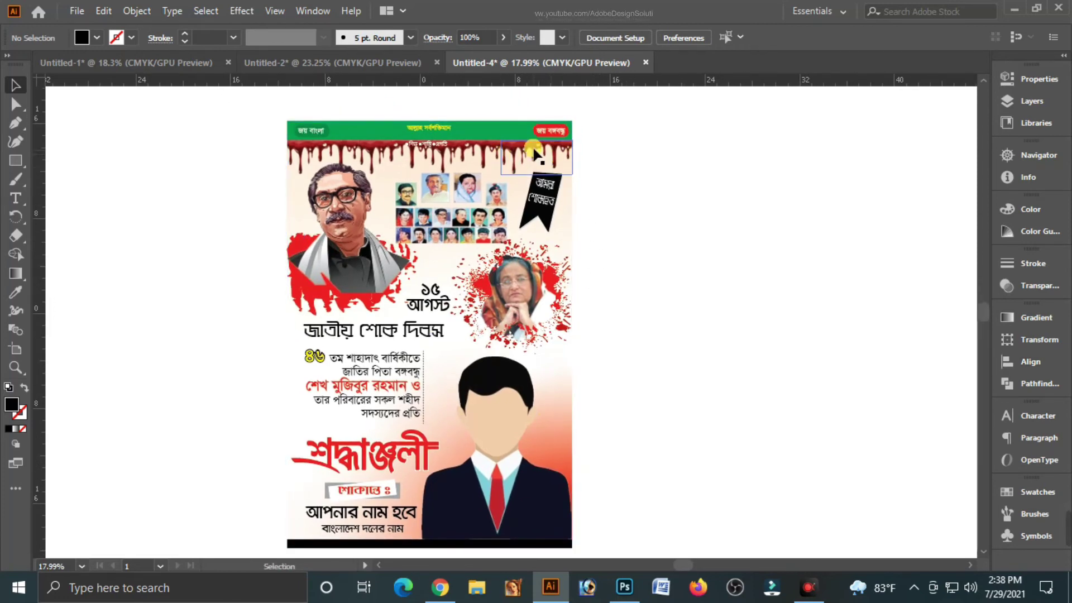
left_click(381, 64)
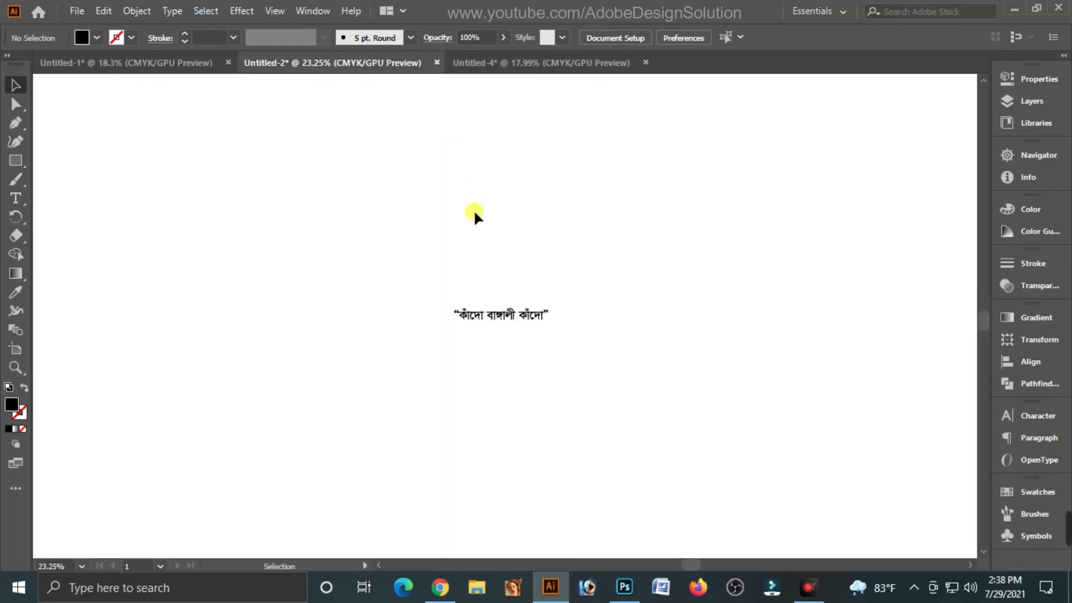
left_click(492, 316)
key("ctrl+x")
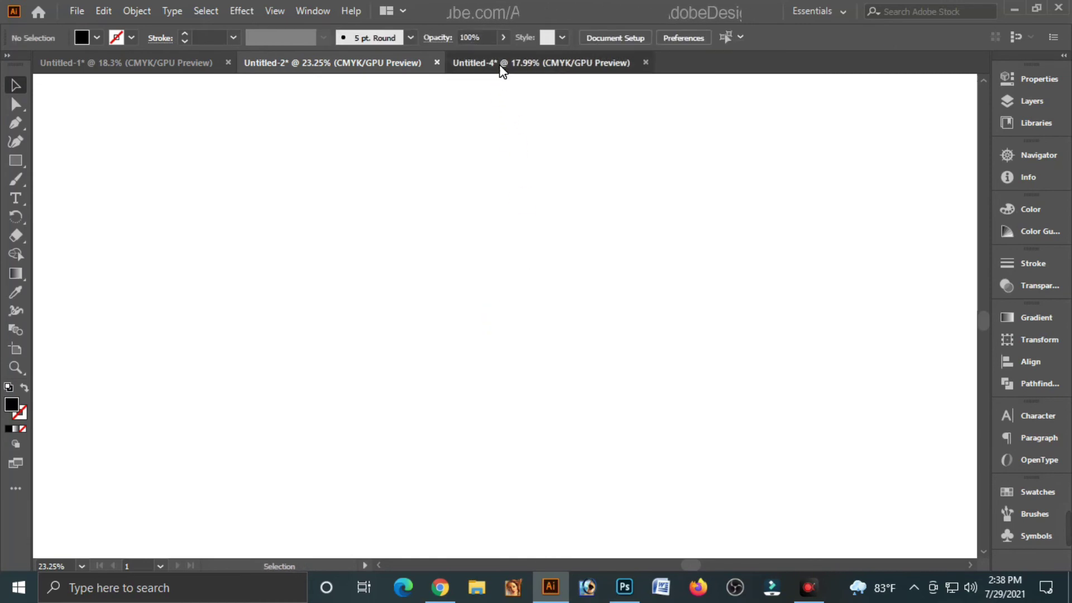
left_click(501, 66)
key("ctrl+v")
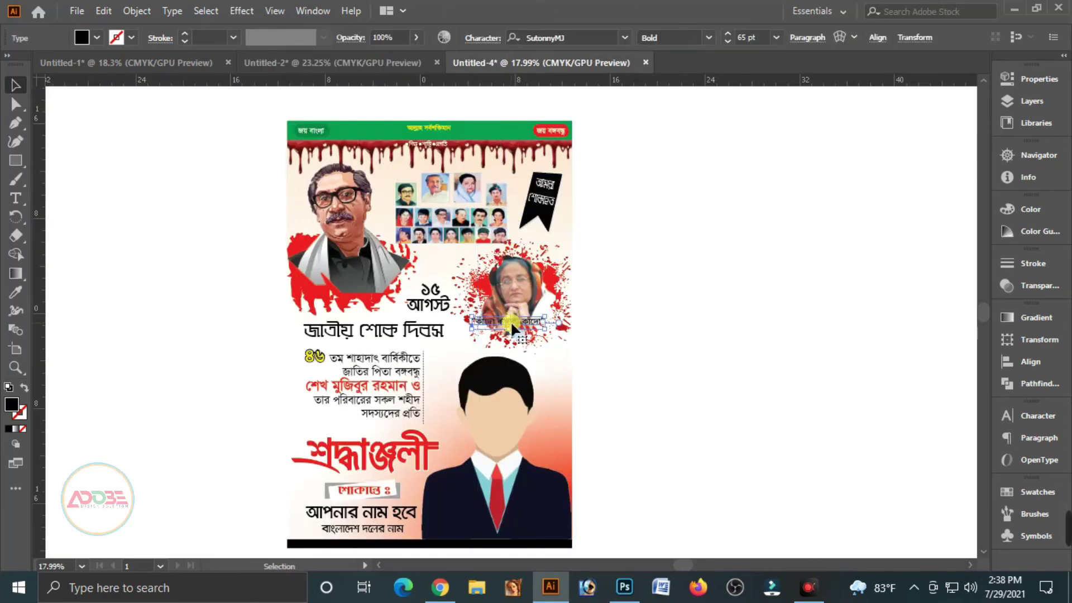
left_click_drag(511, 321, 536, 162)
Fill the “কাঁদো বাঙ্গালী কাঁদো” text with red, using 100% magenta and 100% yellow without black
left_click(1022, 210)
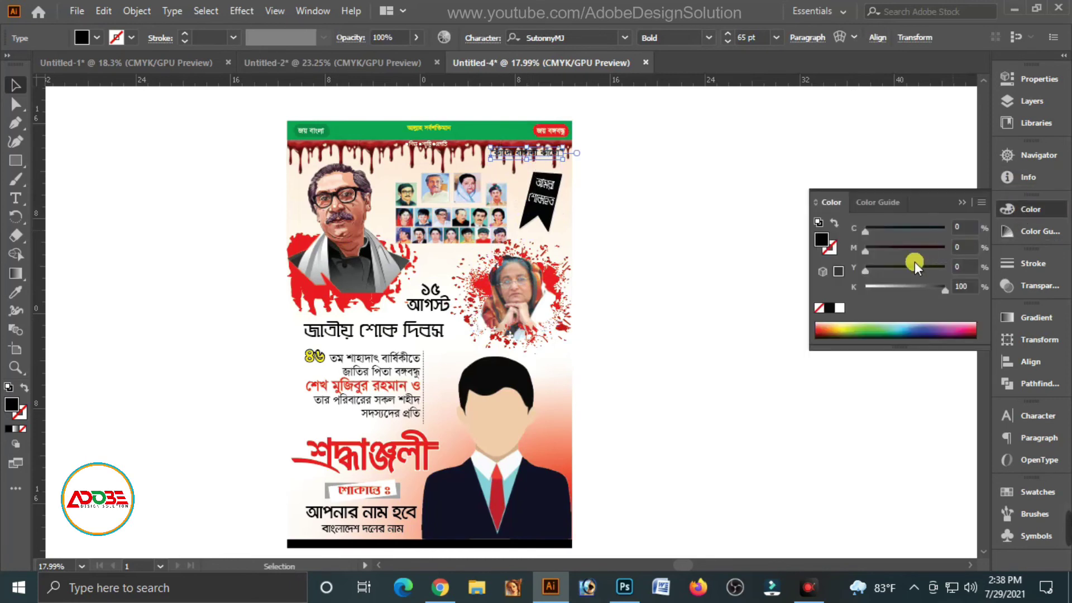
left_click_drag(872, 286, 867, 285)
left_click_drag(922, 251, 949, 248)
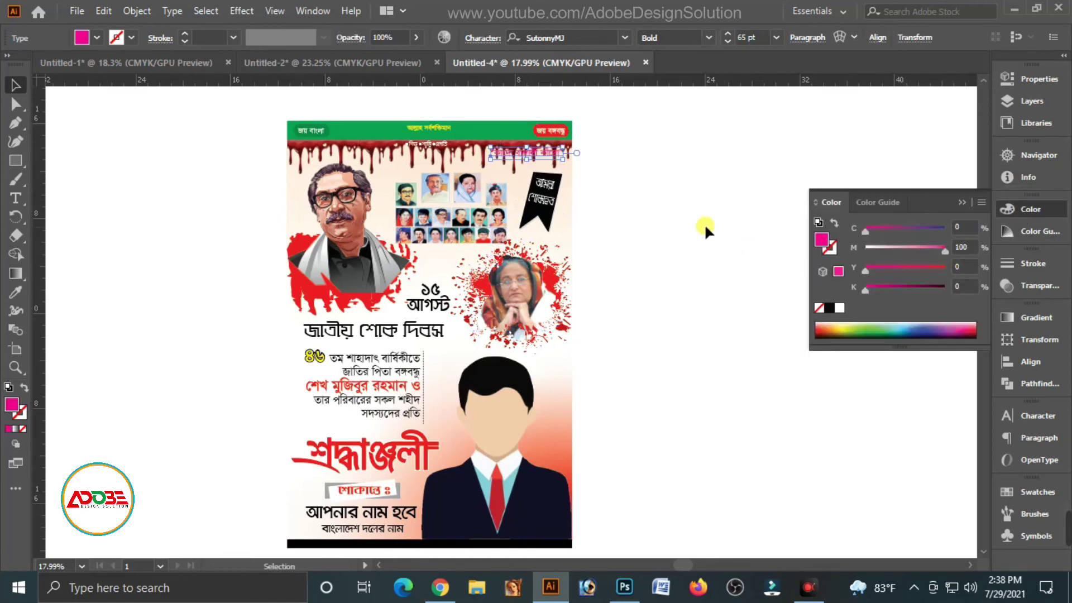
key("a")
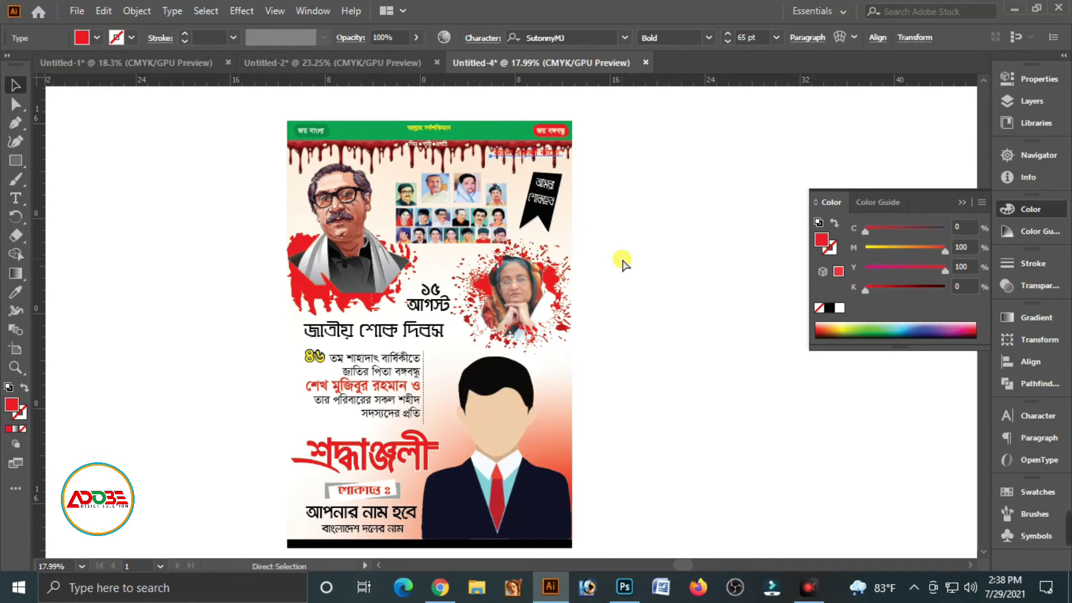
left_click(624, 261)
left_click(555, 164)
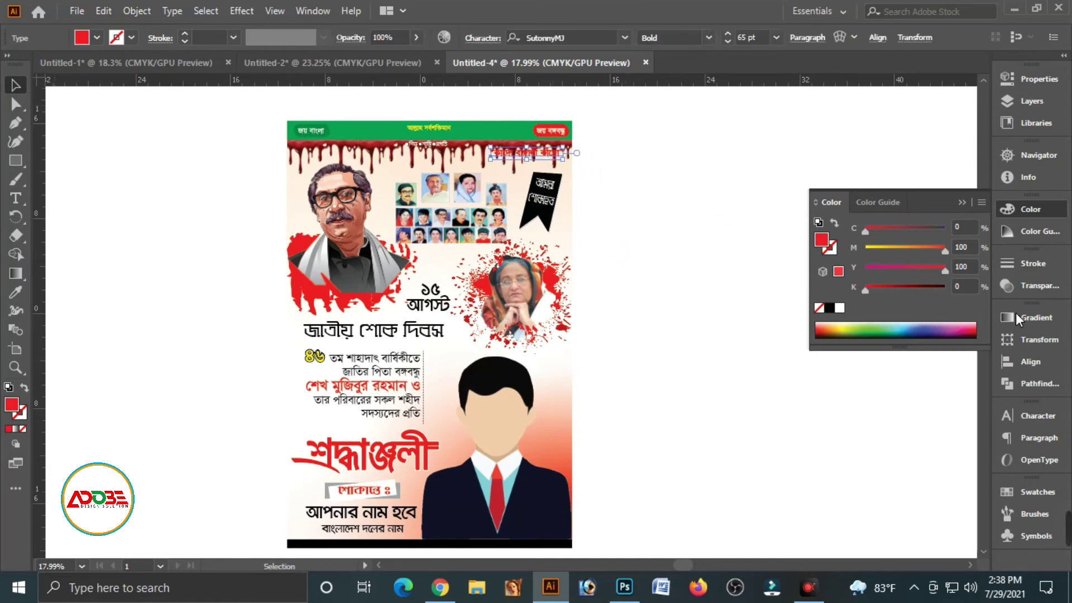
Choose white as the “কাঁদো বাঙ্গালী কাঁদো” text's fill and give it a 4 pt white stroke
left_click(840, 306)
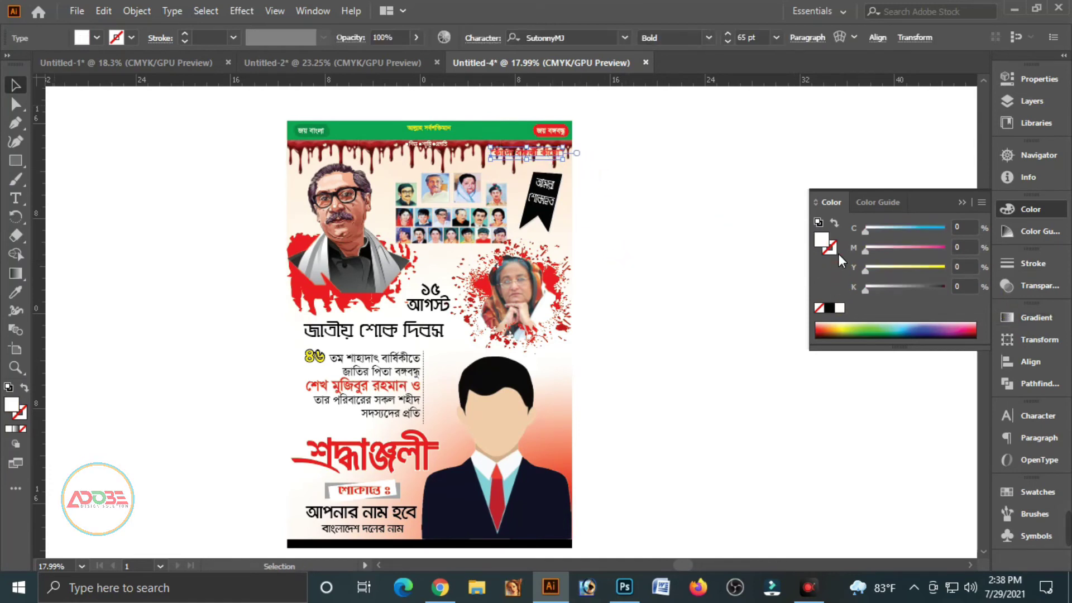
left_click(1033, 263)
left_click(924, 279)
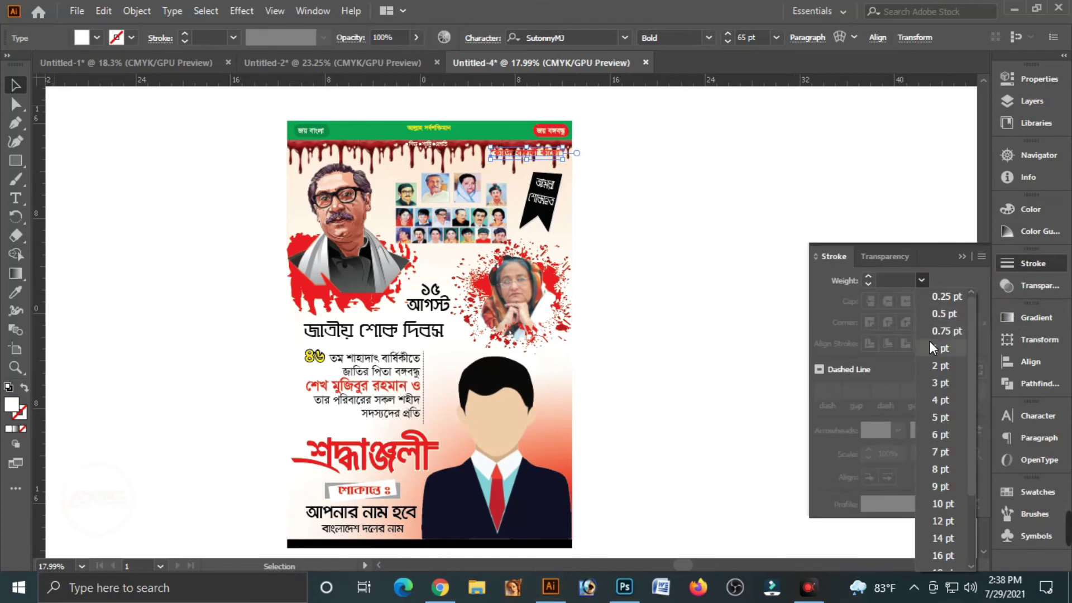
left_click(936, 399)
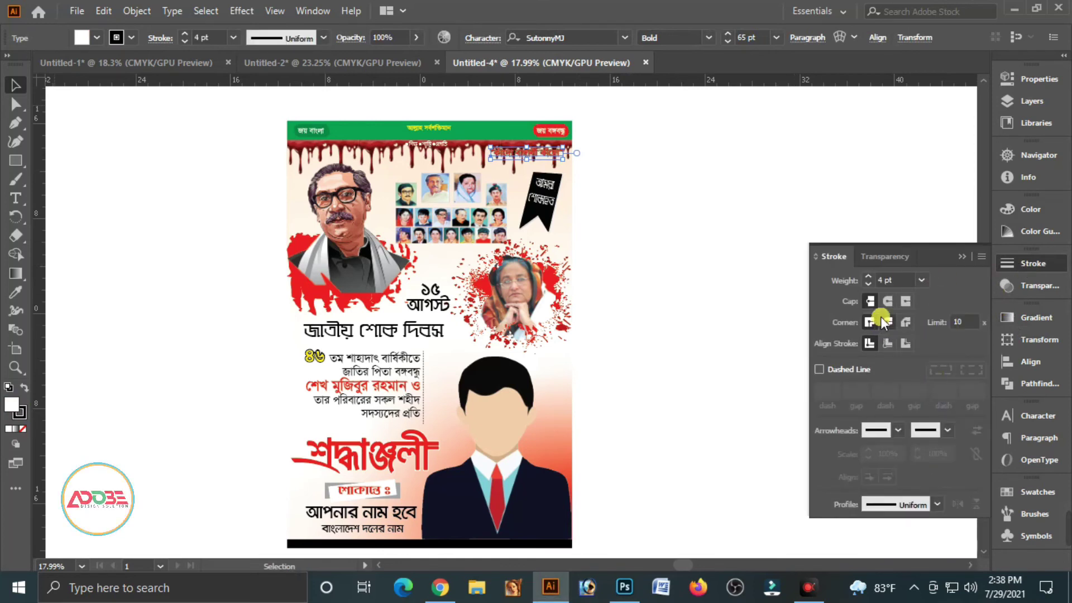
left_click(24, 414)
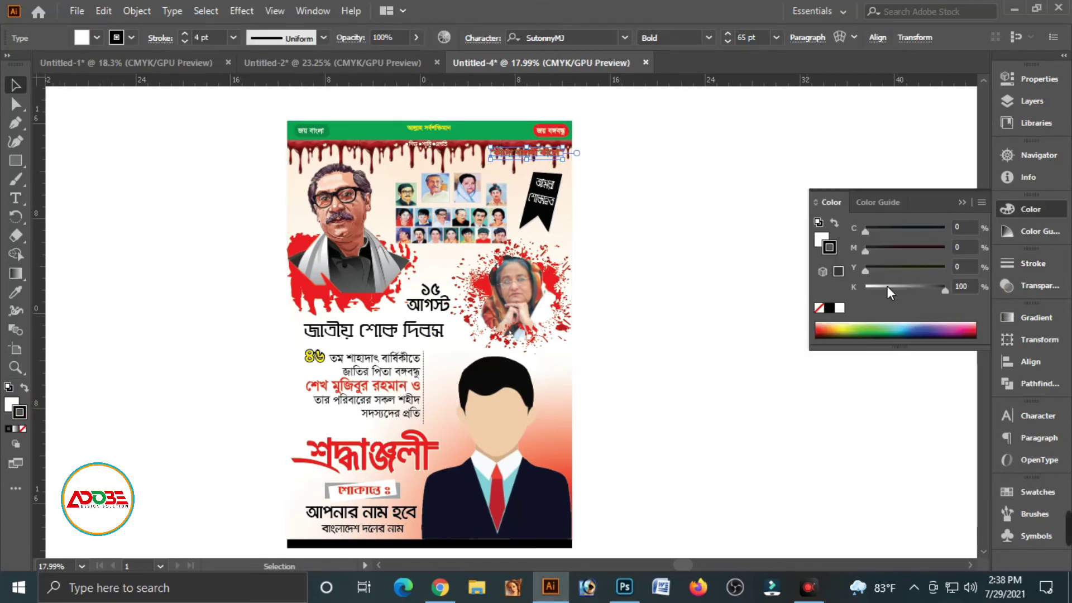
left_click(880, 283)
left_click(702, 243)
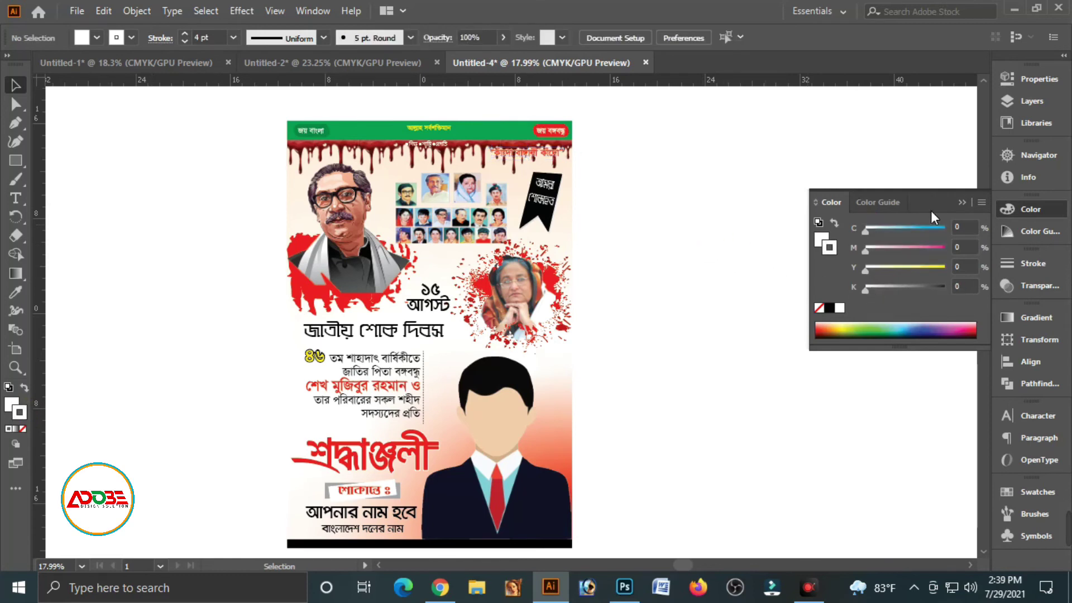
left_click(965, 203)
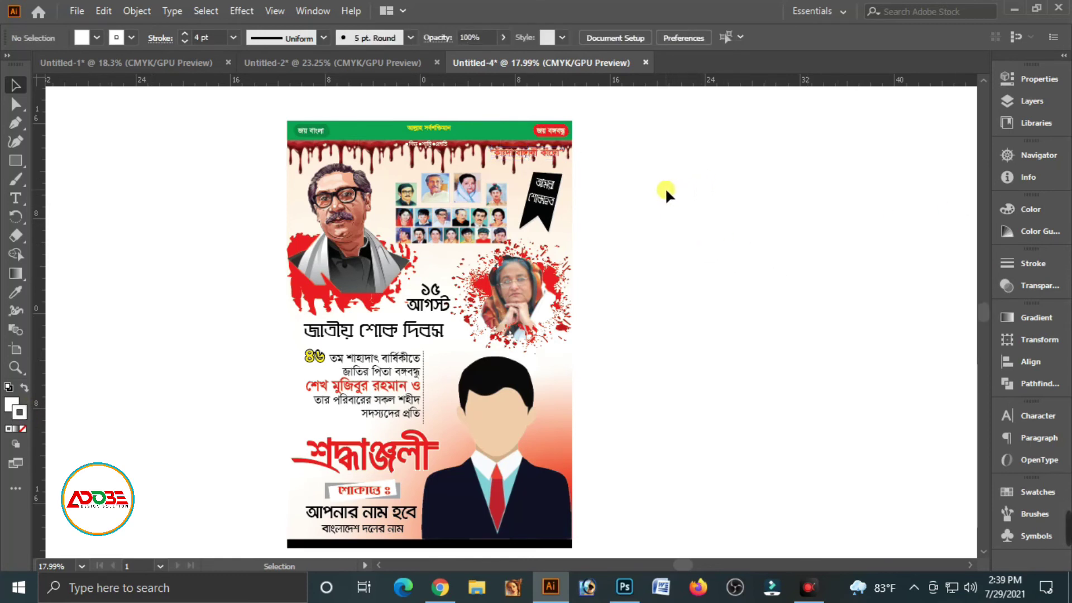
Move the “১৫” text down and slightly left so it joins the top bar of “আগস্ট”
key("ctrl+minus")
left_click_drag(227, 103, 497, 283)
left_click_drag(648, 385, 630, 363)
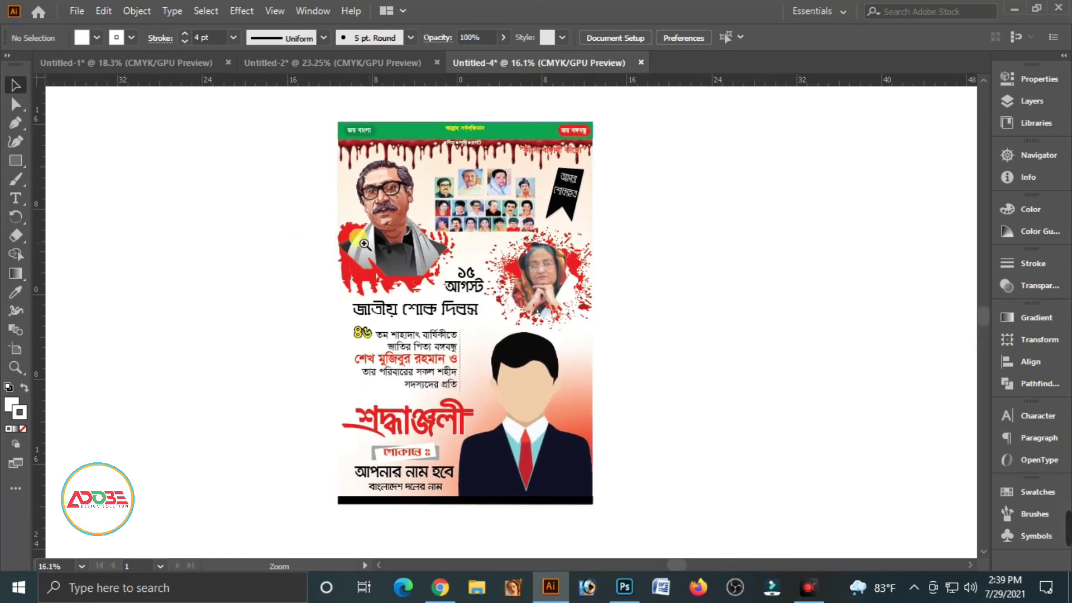
mouse_move(576, 339)
left_mouse_down()
mouse_move(700, 395)
mouse_move(546, 316)
mouse_move(572, 322)
left_mouse_up()
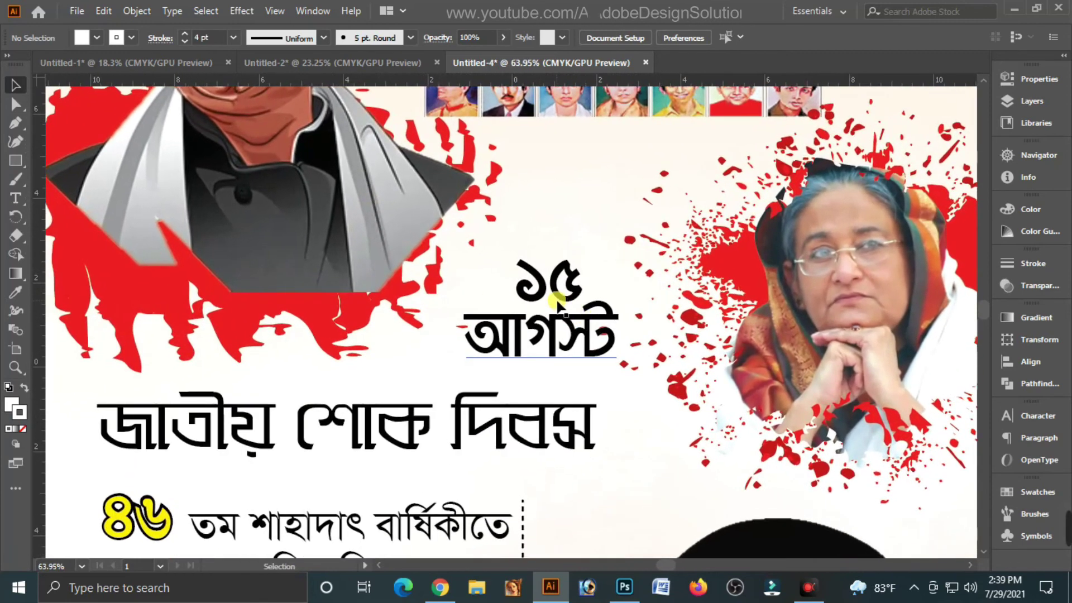
left_click(558, 321)
left_click(564, 273)
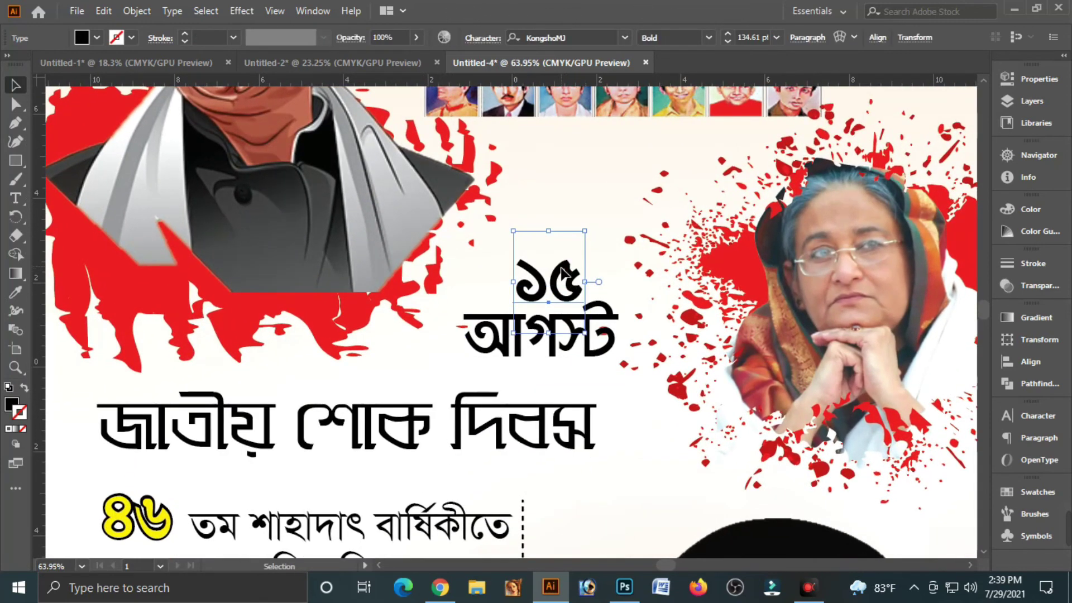
left_click_drag(561, 274, 550, 287)
key("Up")
key("Up")
key("Up")
key("Up")
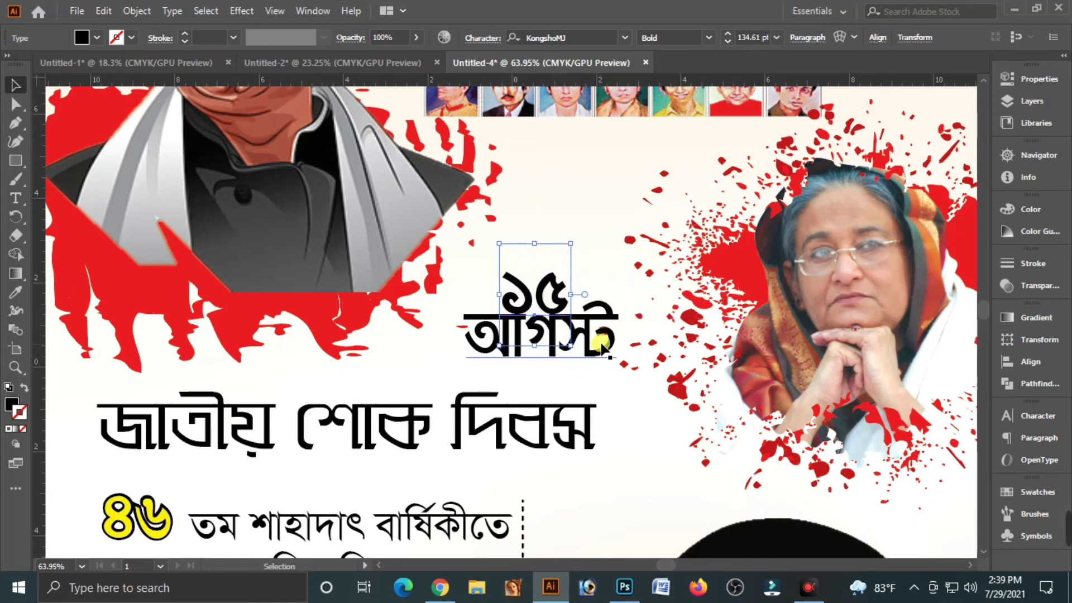
Convert the “১৫” and “আগস্ট” texts to outlines and fill them red with 100% magenta, 100% yellow and 0% black
left_click(584, 344, "shift")
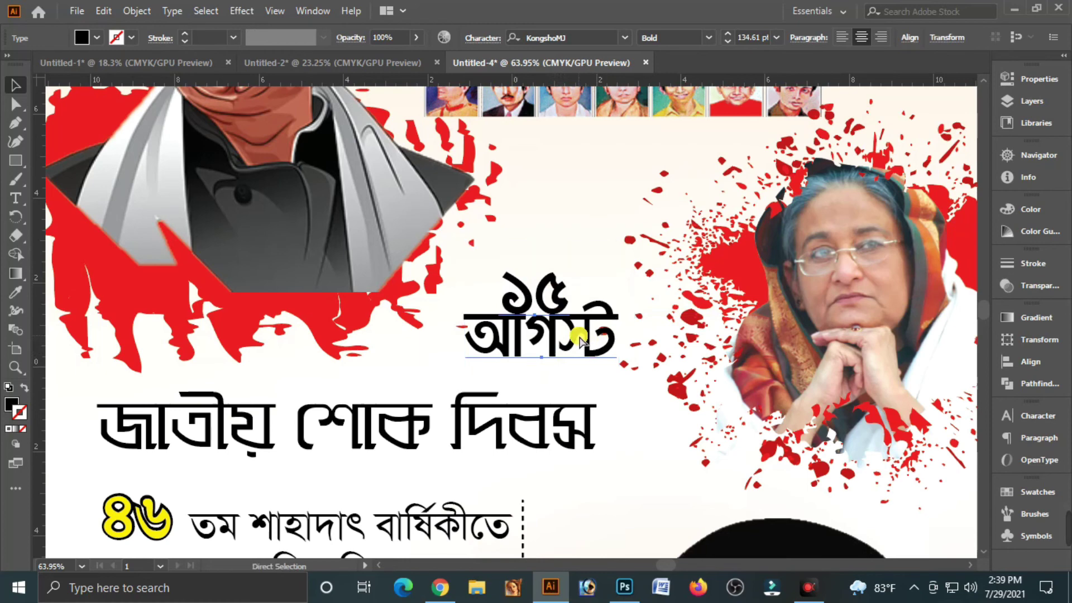
key("ctrl+shift+o")
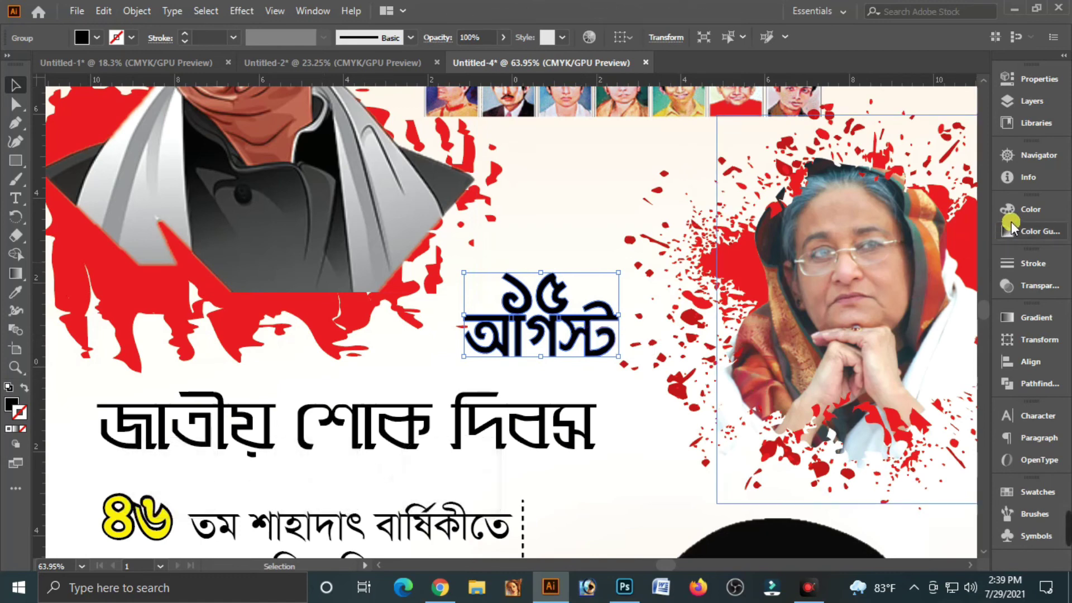
left_click(1031, 208)
left_click(822, 242)
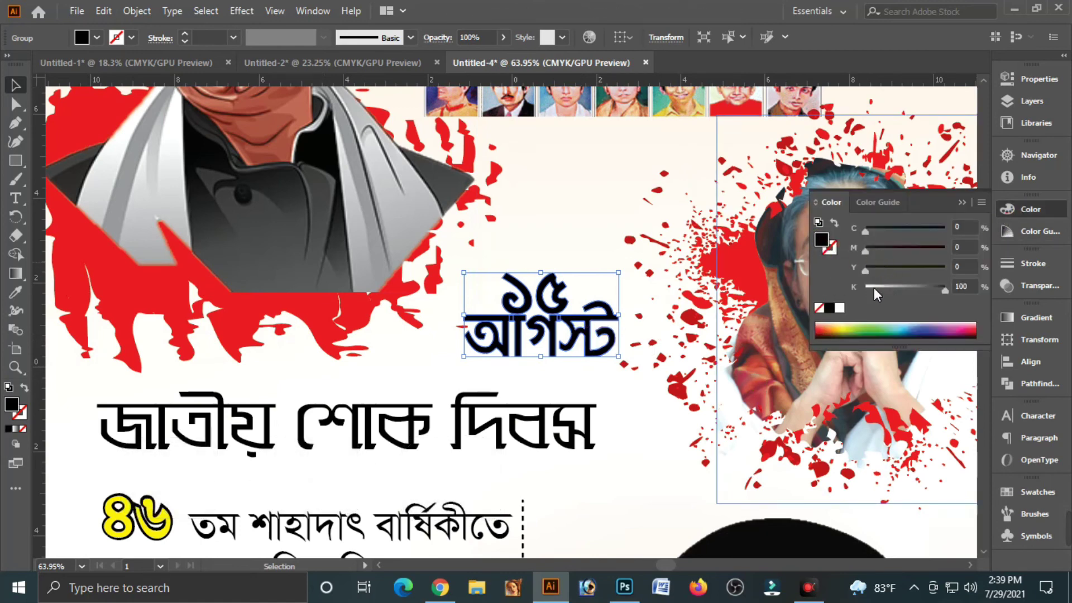
left_click_drag(873, 287, 864, 287)
left_click_drag(907, 249, 1014, 253)
left_click_drag(928, 267, 1069, 270)
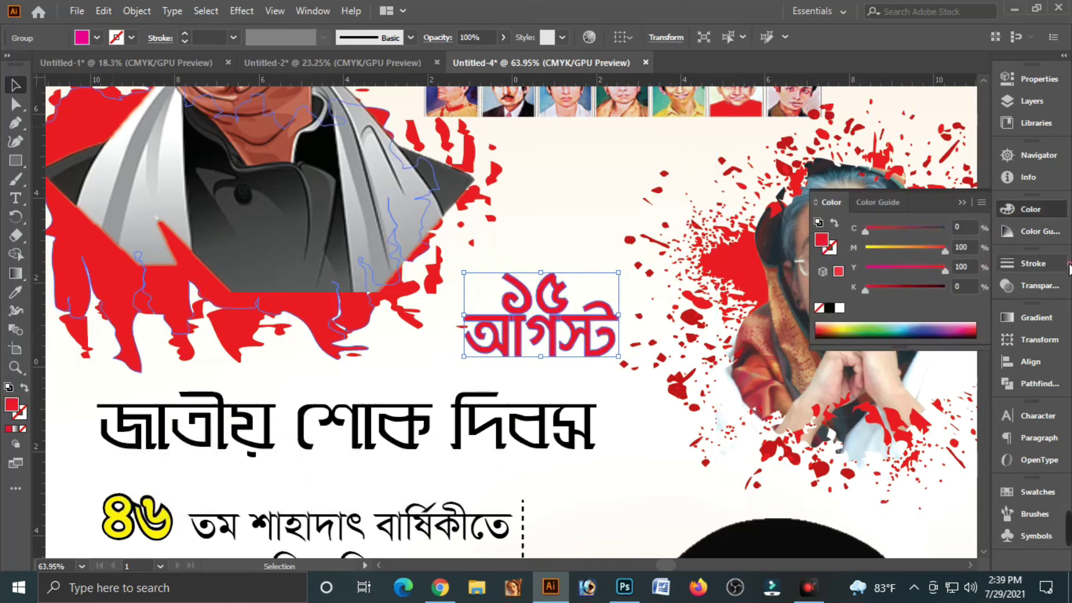
left_click_drag(565, 331, 546, 322)
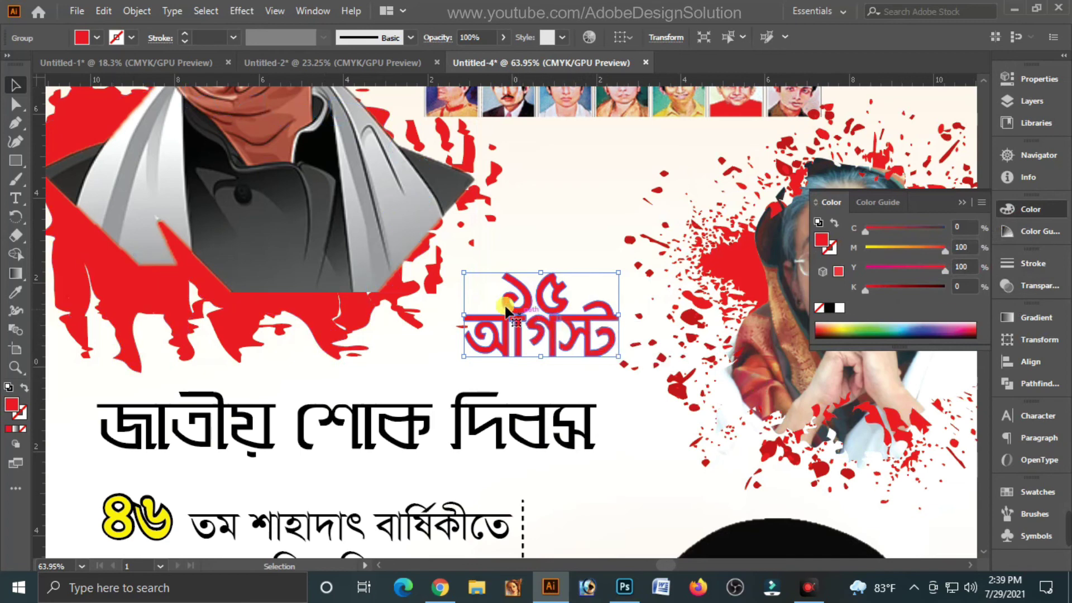
Apply a 3D Extrude & Bevel effect to the red “১৫ আগস্ট” lettering with a 7° rotation around the Z axis
left_click(243, 12)
mouse_move(251, 100)
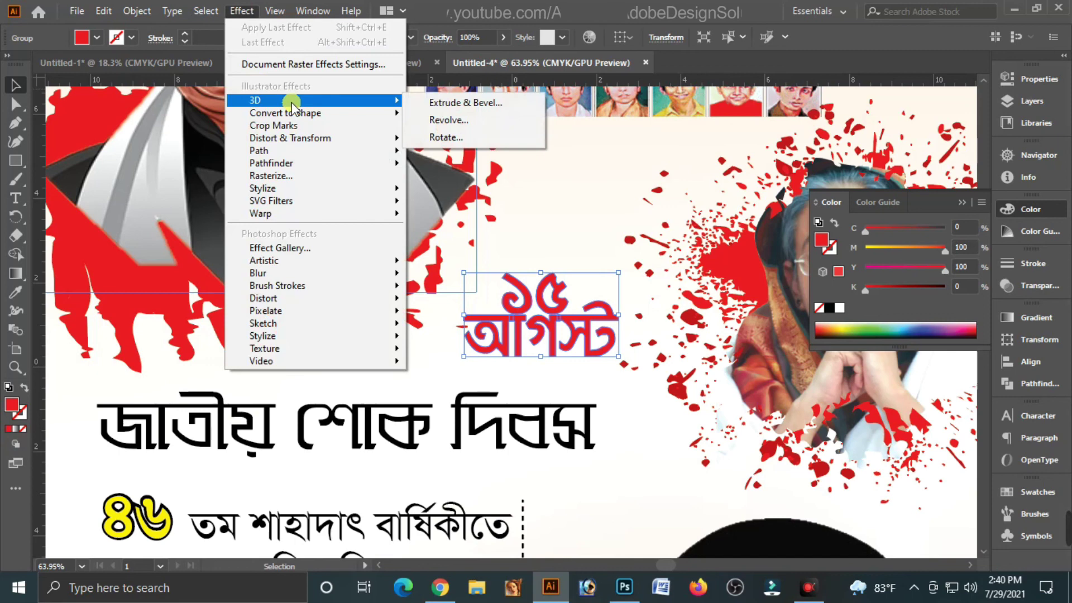
left_click(450, 106)
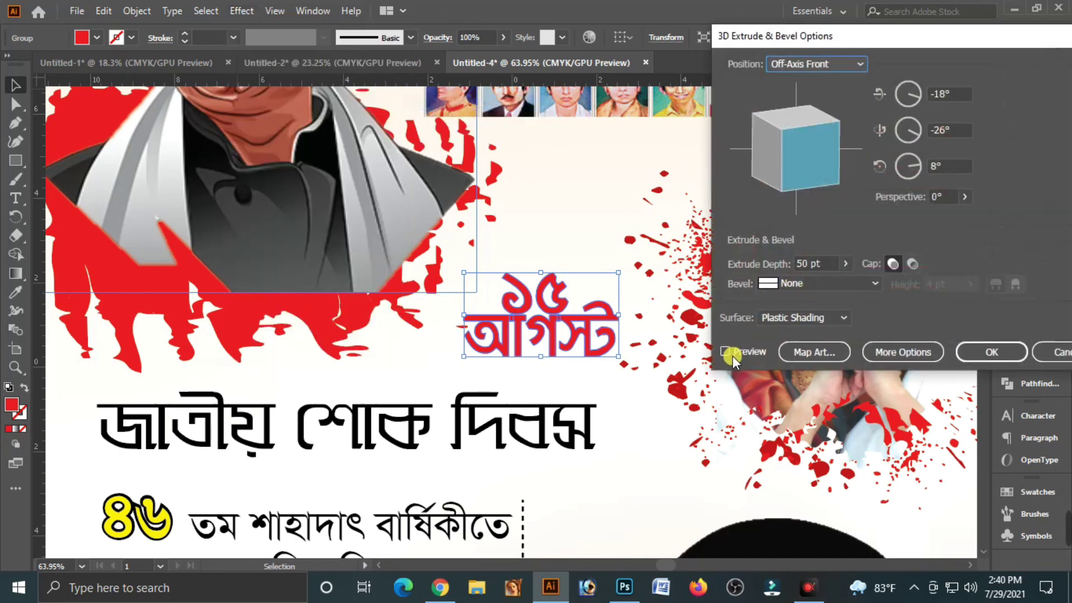
left_click(727, 353)
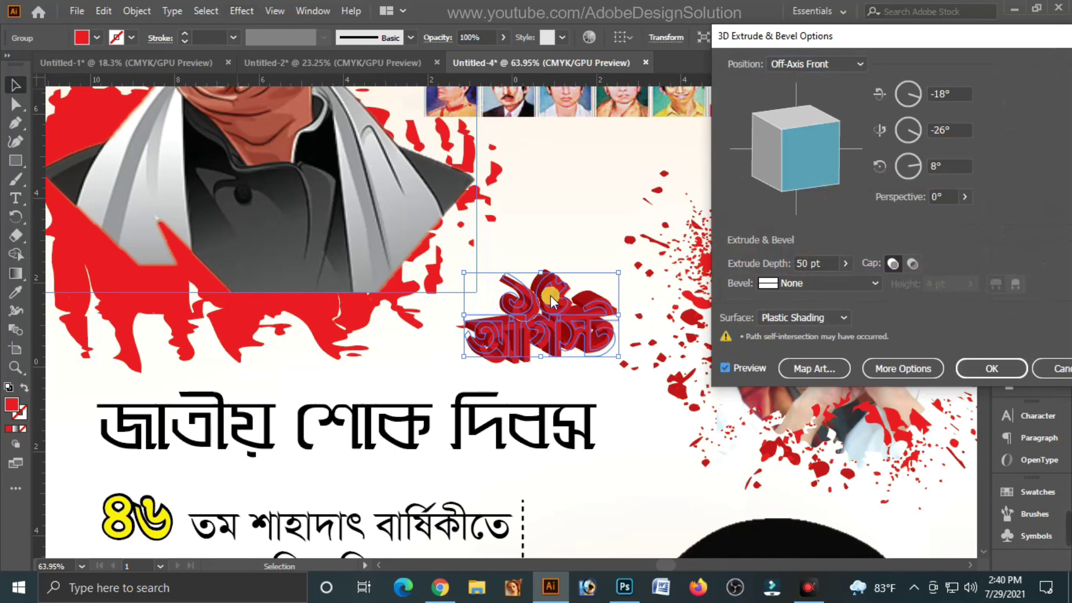
left_click(947, 173)
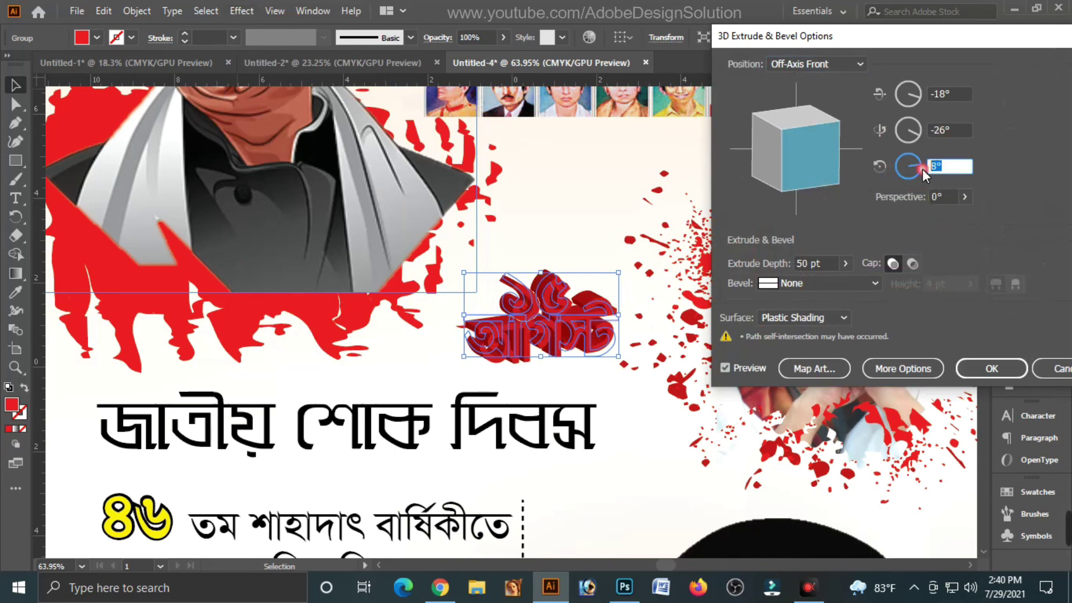
type("7")
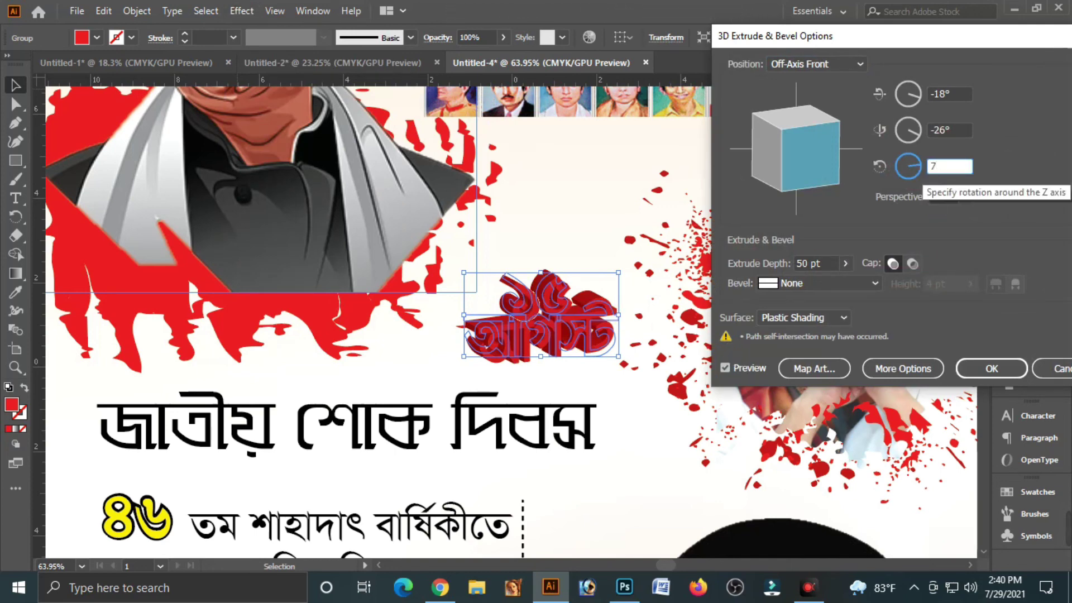
key("Tab")
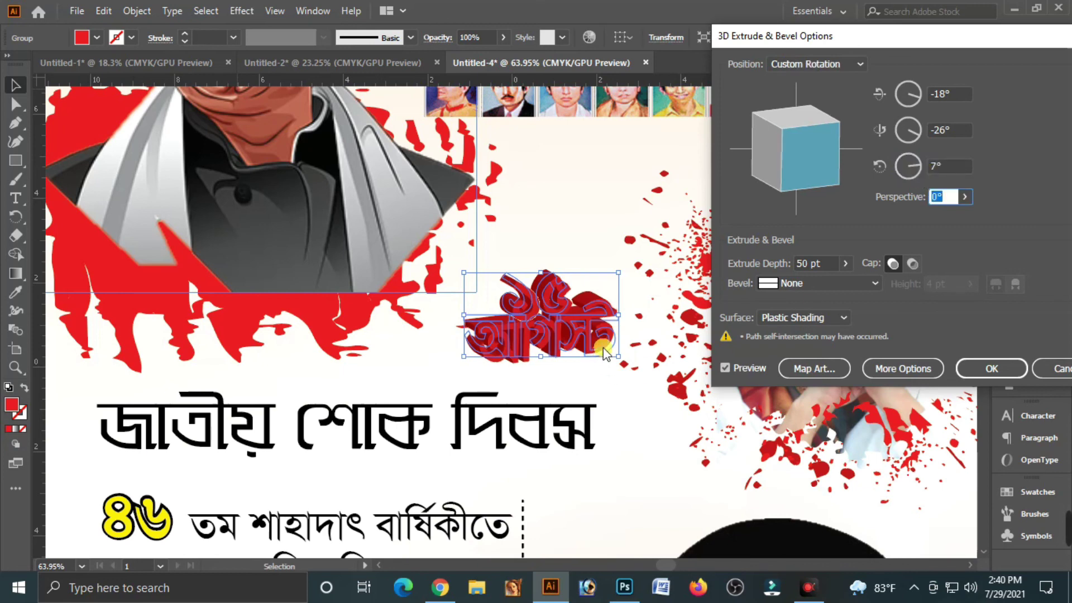
left_click(1007, 371)
Expand the appearance of the 3D “১৫ আগস্ট” lettering and move it slightly down and left
left_click(137, 11)
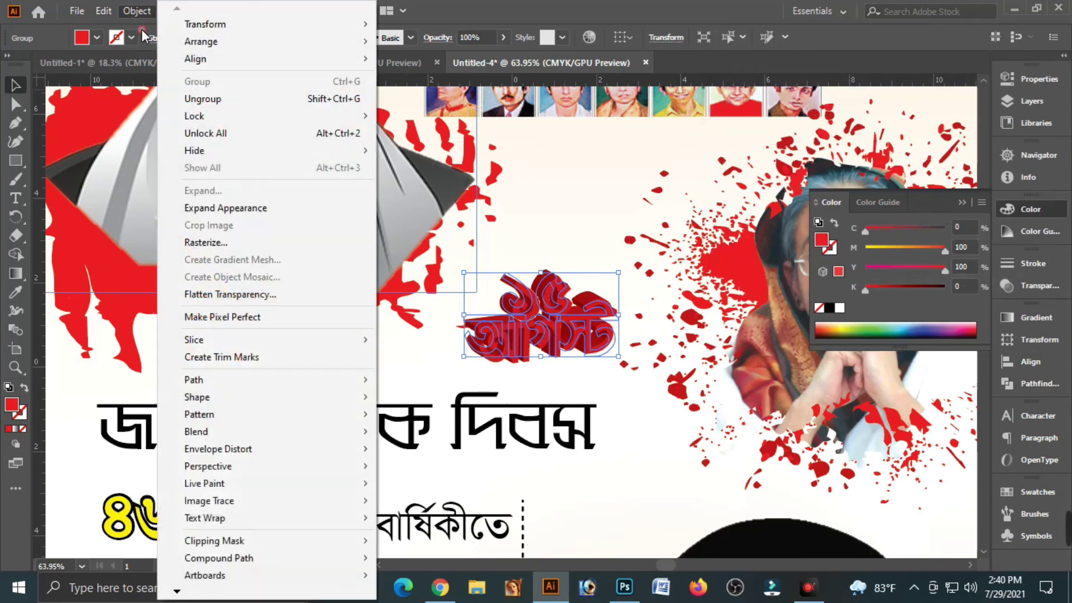
left_click(224, 209)
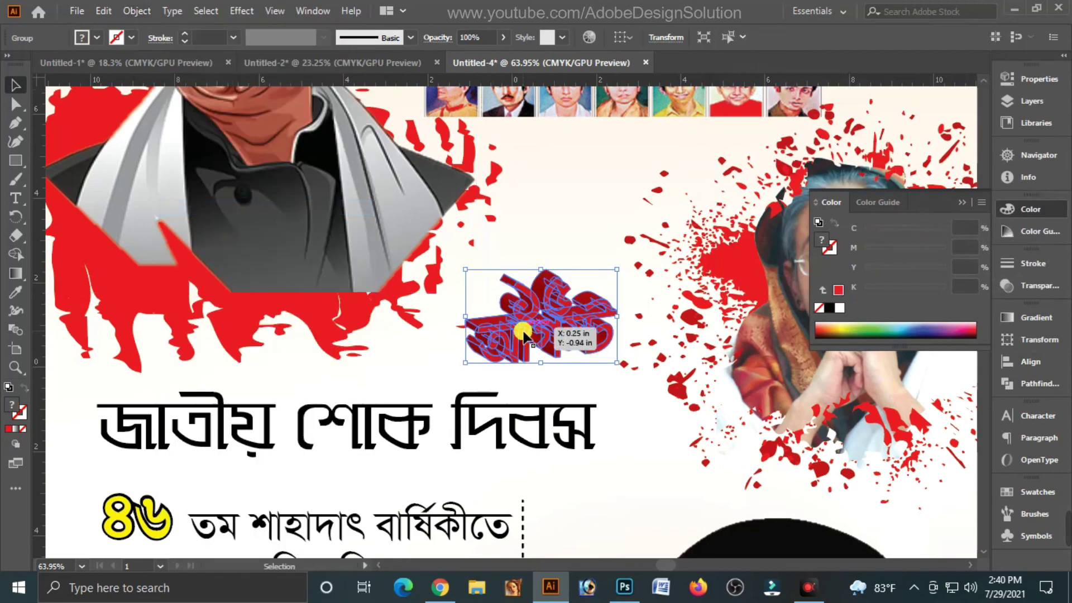
left_click(627, 378)
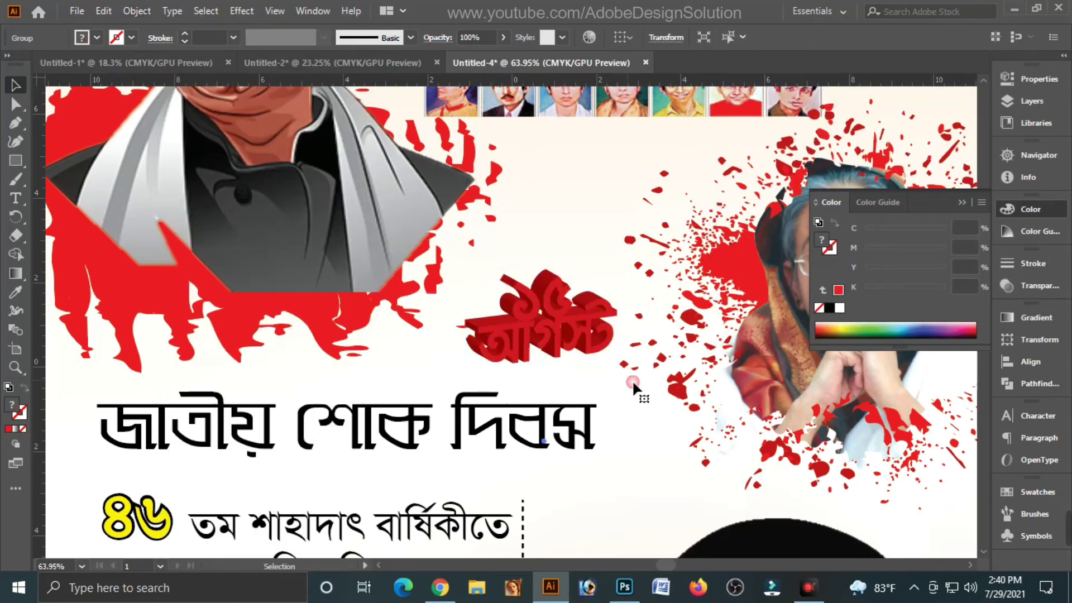
left_click(558, 329)
left_click(670, 334)
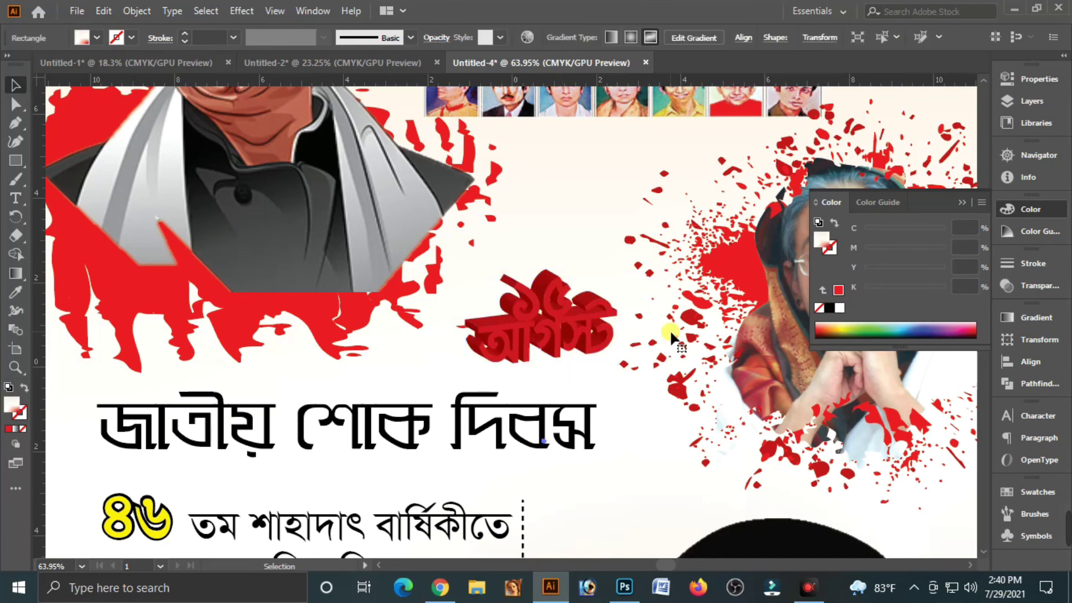
left_click(567, 323)
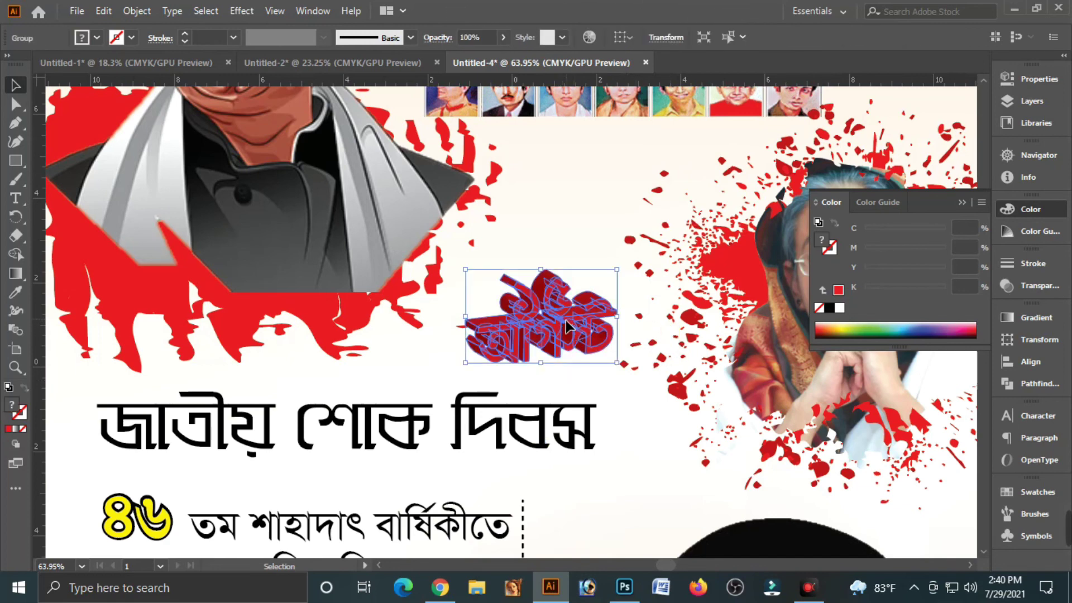
left_click(637, 351)
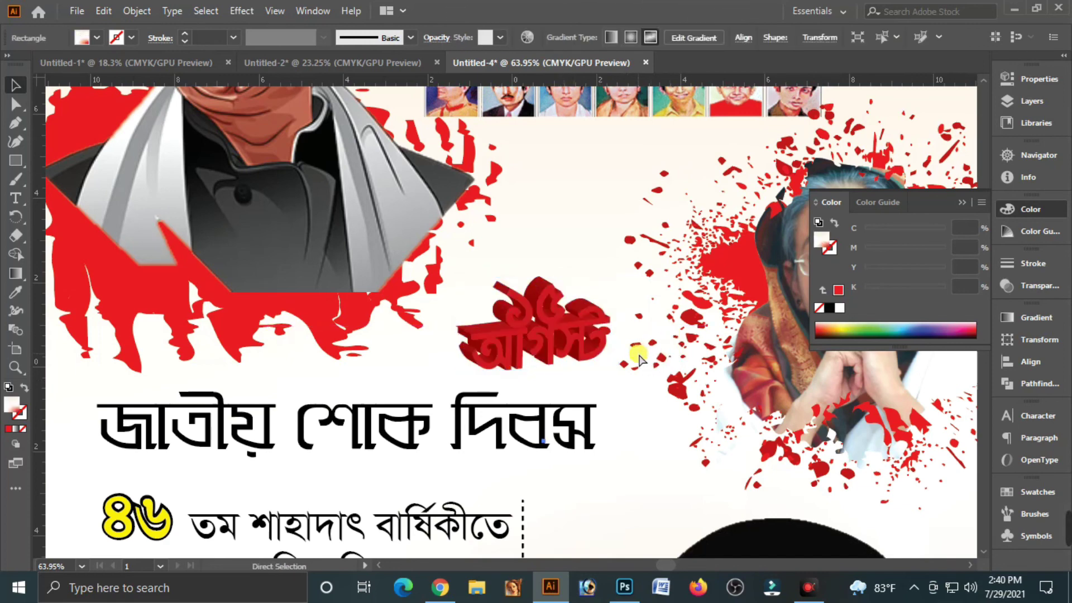
Select all the artwork on the poster and group it
key("ctrl+minus")
key("ctrl+minus")
key("ctrl+minus")
key("ctrl+minus")
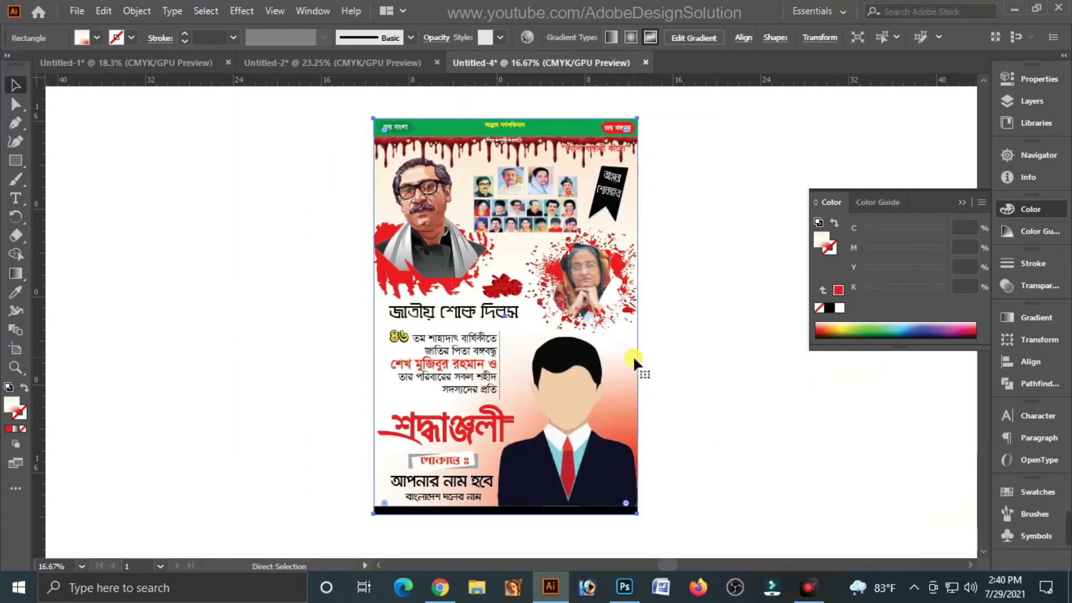
left_click(962, 201)
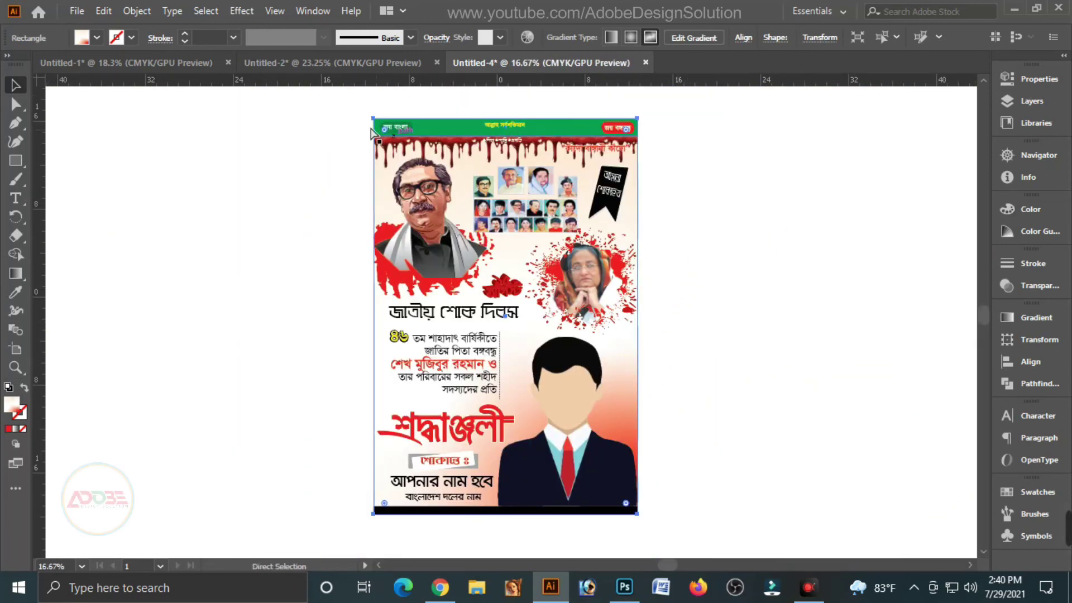
left_click_drag(297, 110, 333, 144)
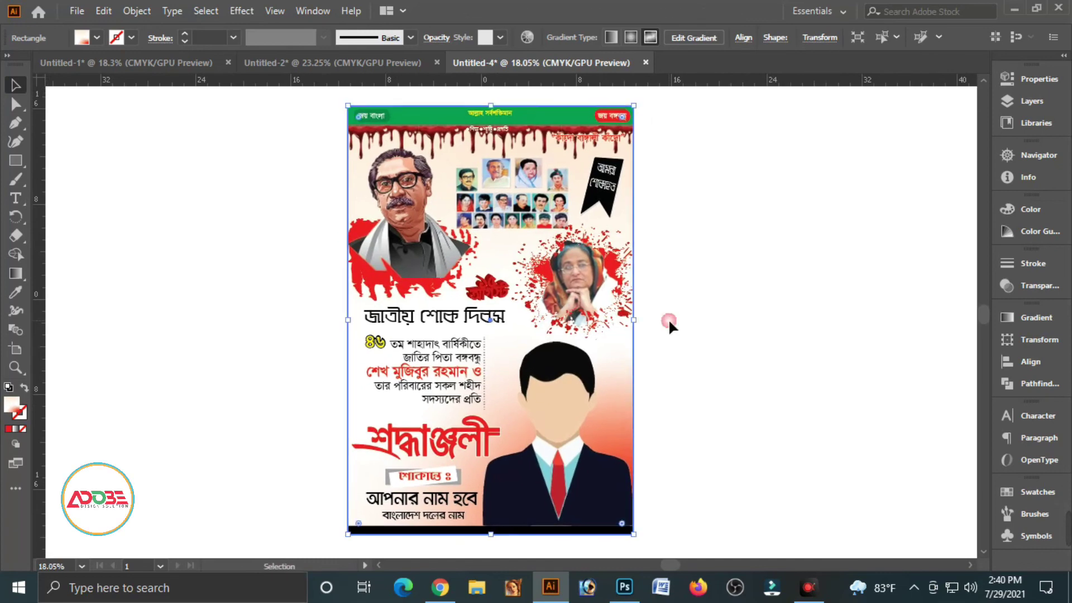
left_click(306, 147)
left_click_drag(324, 99, 715, 534)
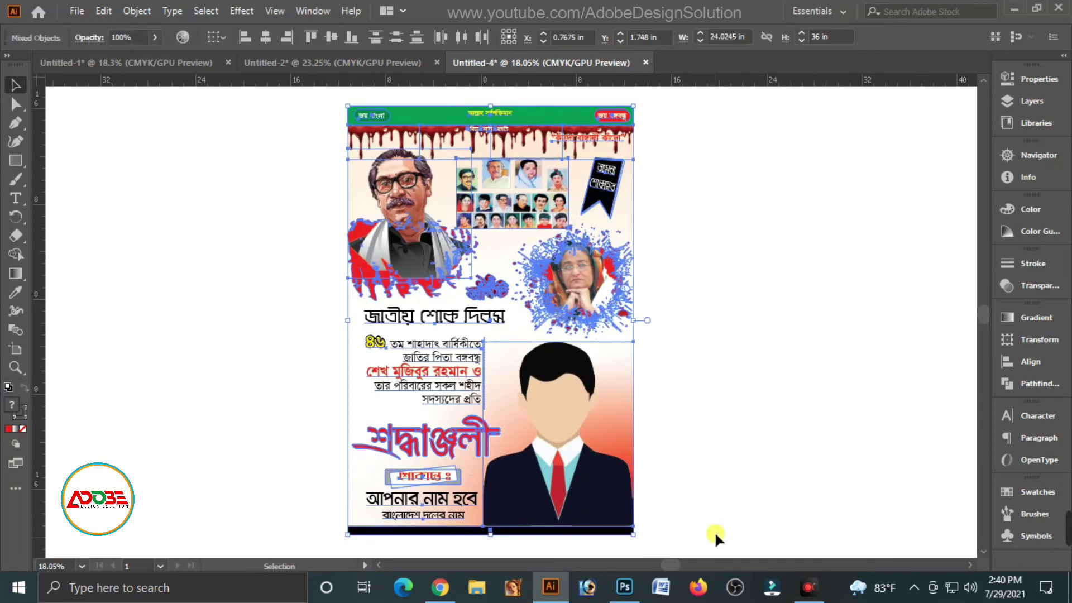
right_click(485, 291)
left_click(542, 405)
left_click(687, 382)
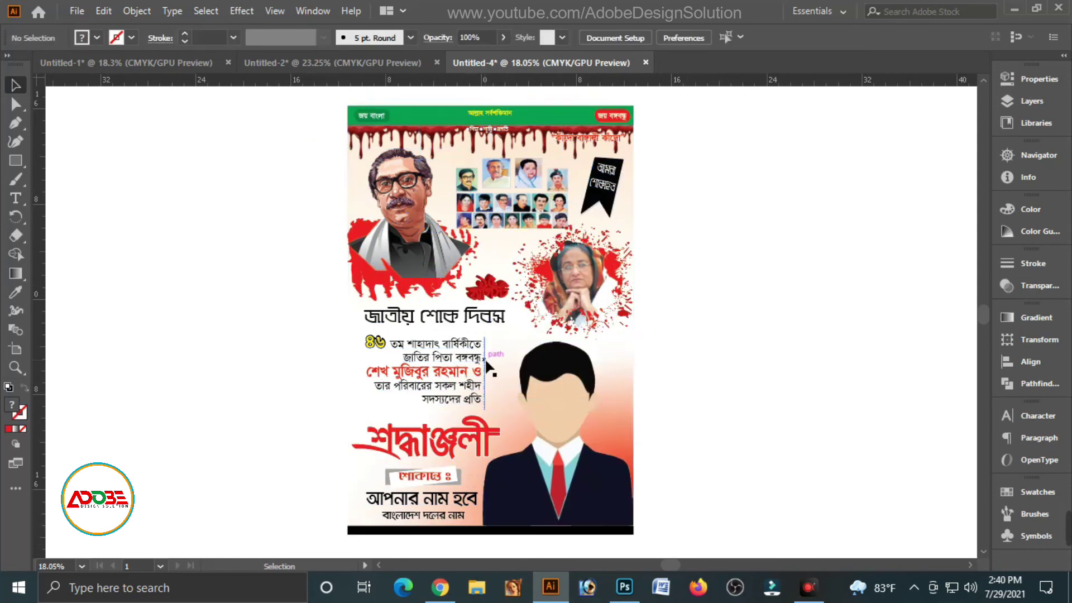
left_click_drag(641, 347, 627, 354)
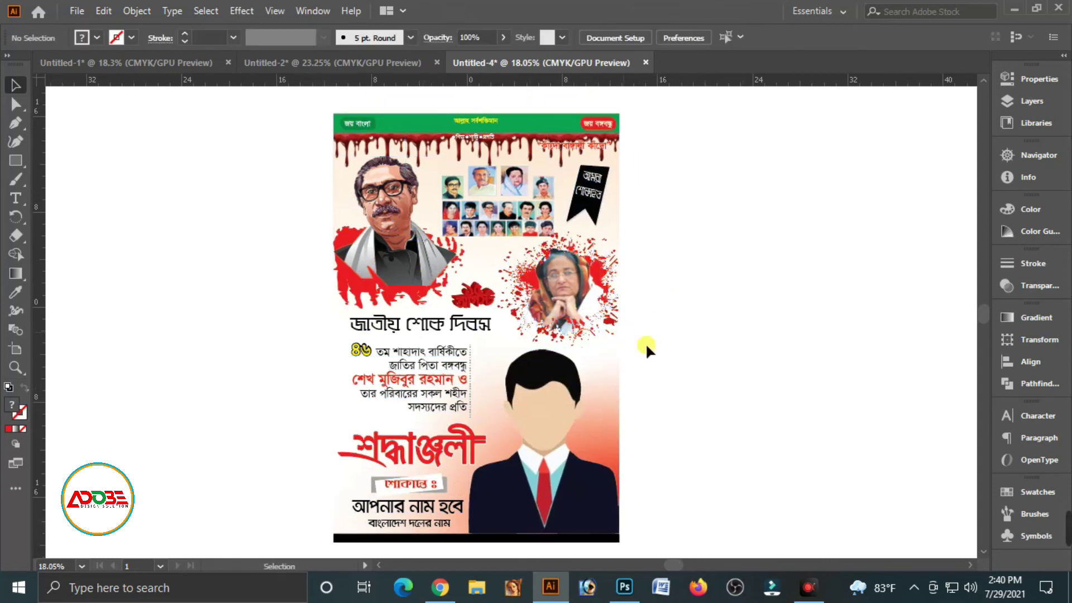